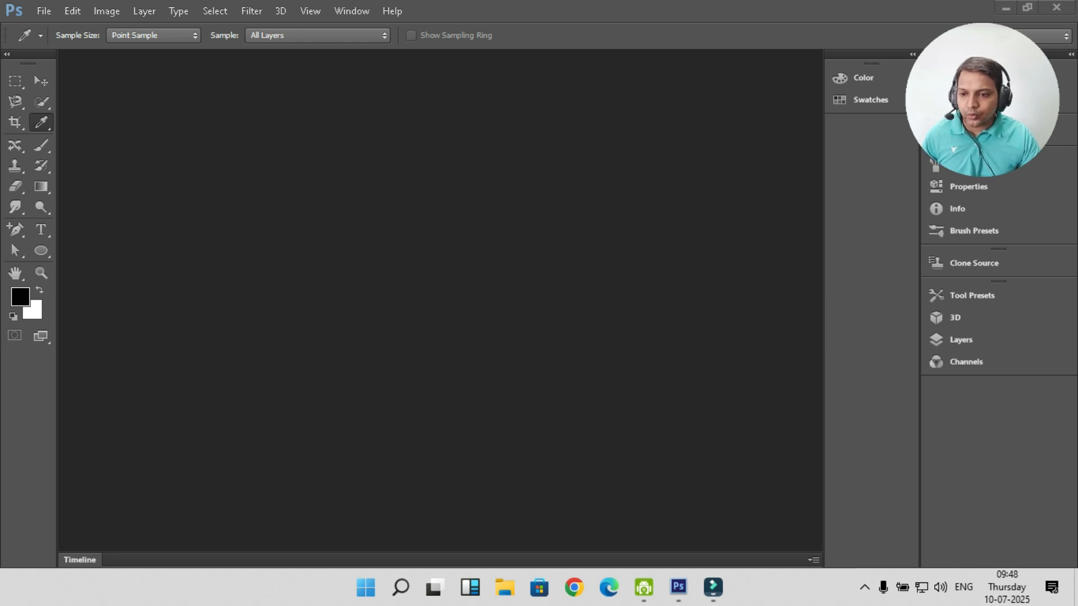
Activate the Crop tool and open the image dan-gold-xBRQfR2bqNI-unsplash.jpg from the Downloads folder
left_click(41, 102)
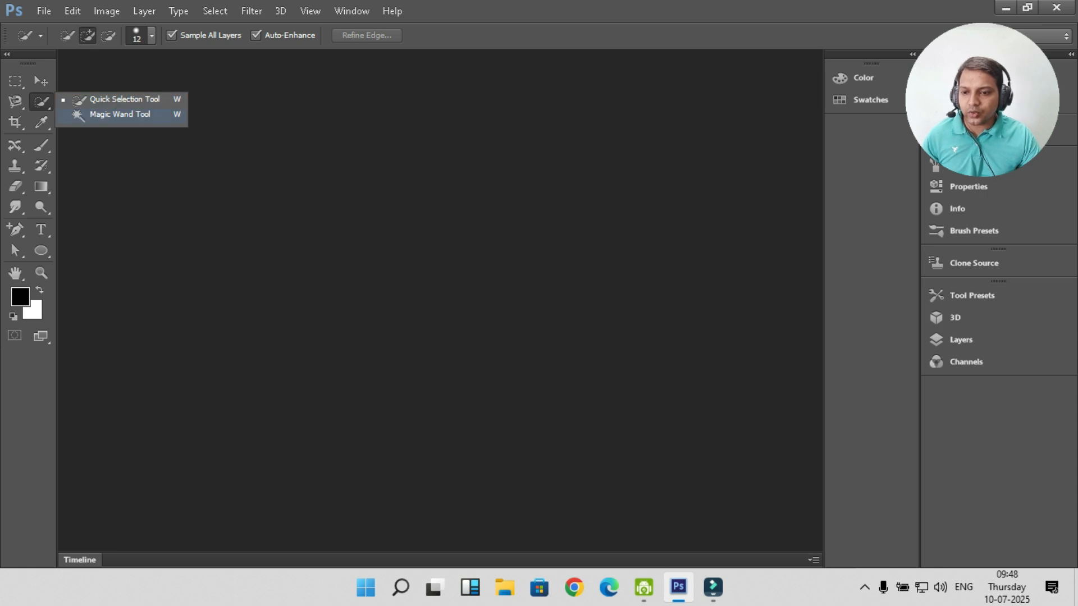
left_click(15, 121)
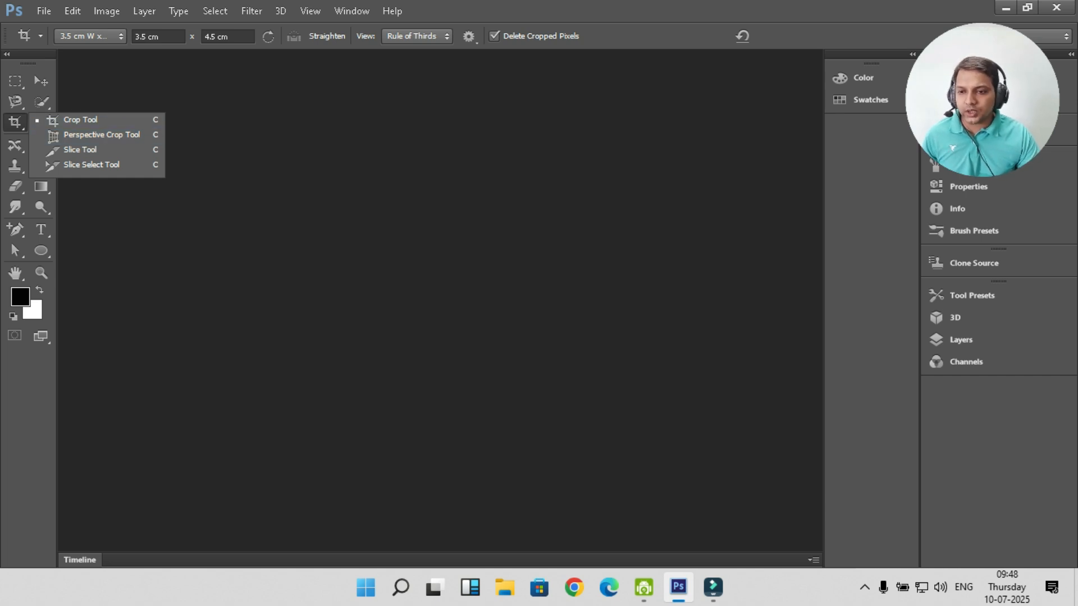
left_click(44, 11)
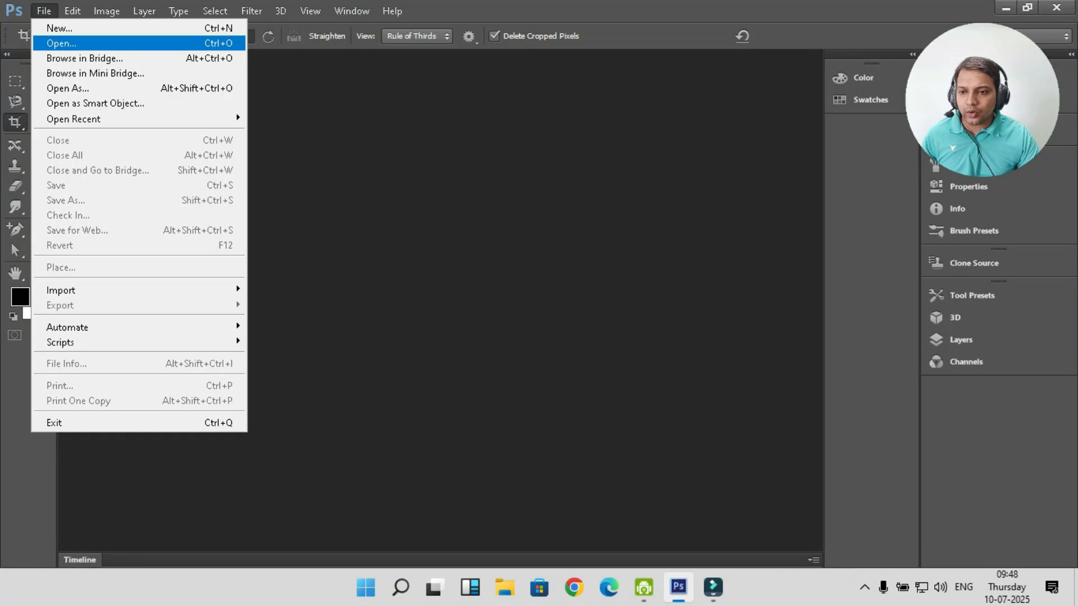
left_click(62, 42)
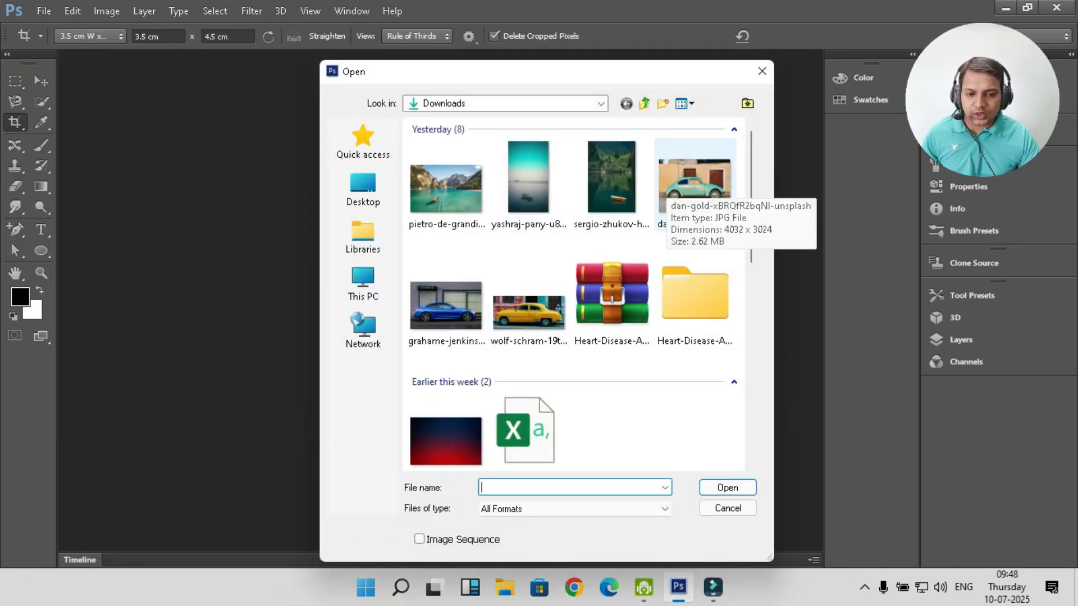
left_click(693, 179)
left_click(728, 487)
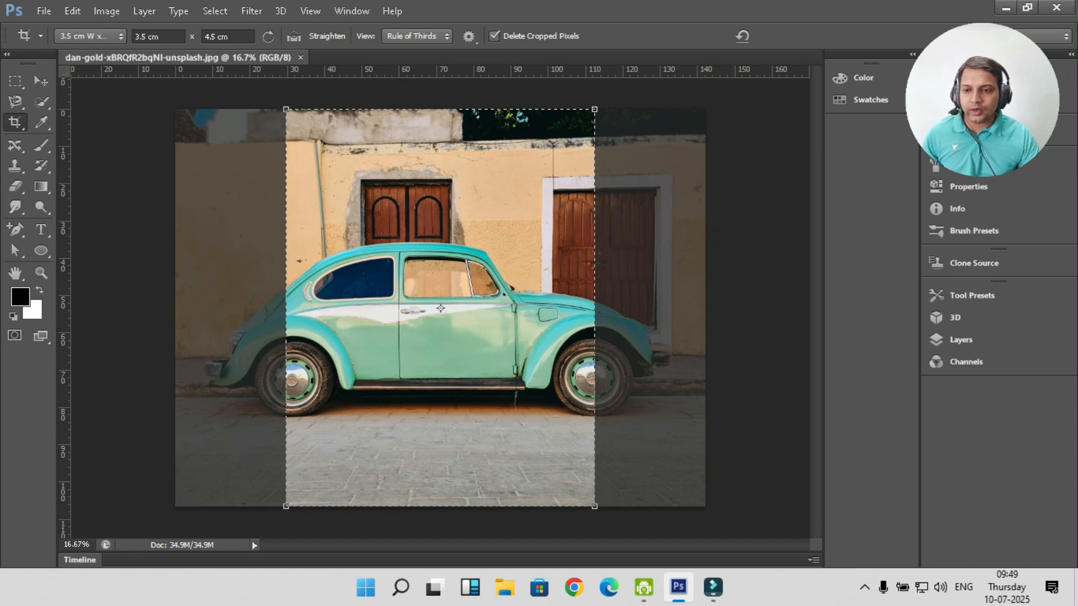
Set the crop ratio to Unconstrained, turn off Delete Cropped Pixels, and reset the crop box to the full image
left_click(91, 36)
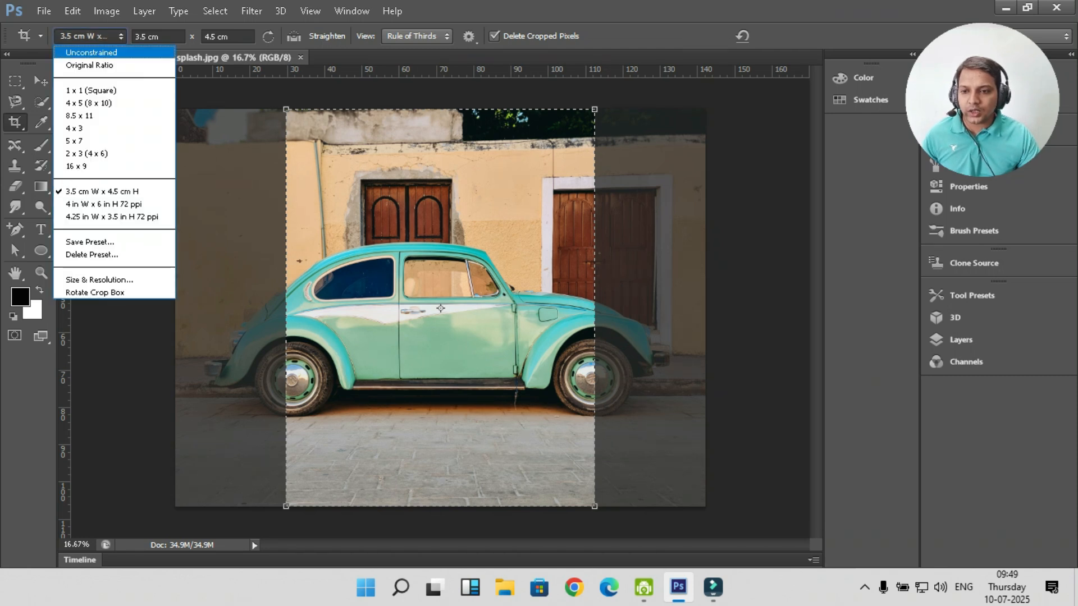
left_click(91, 53)
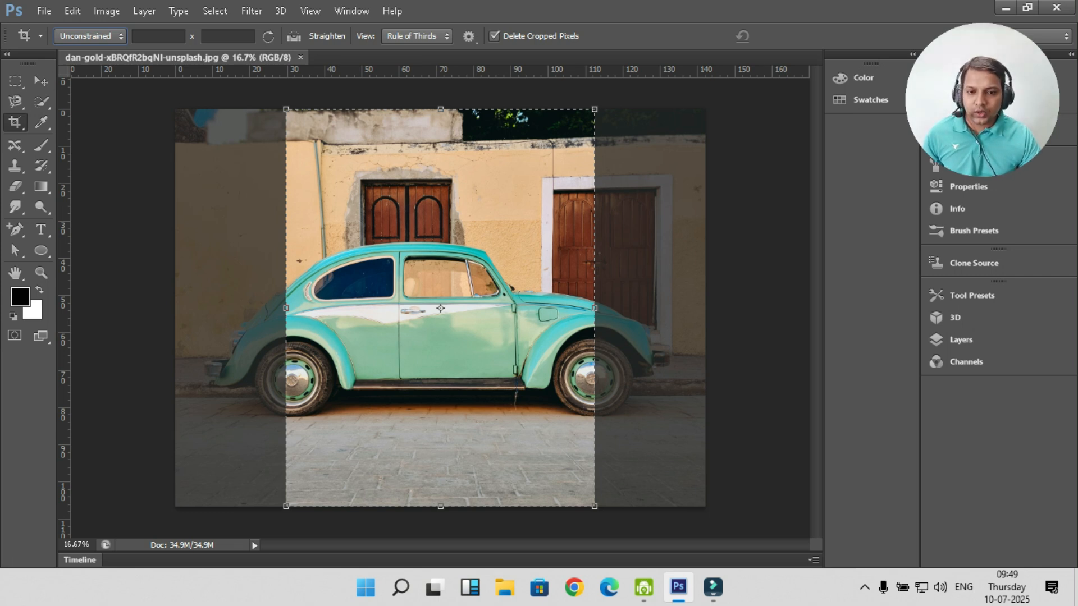
left_click(494, 36)
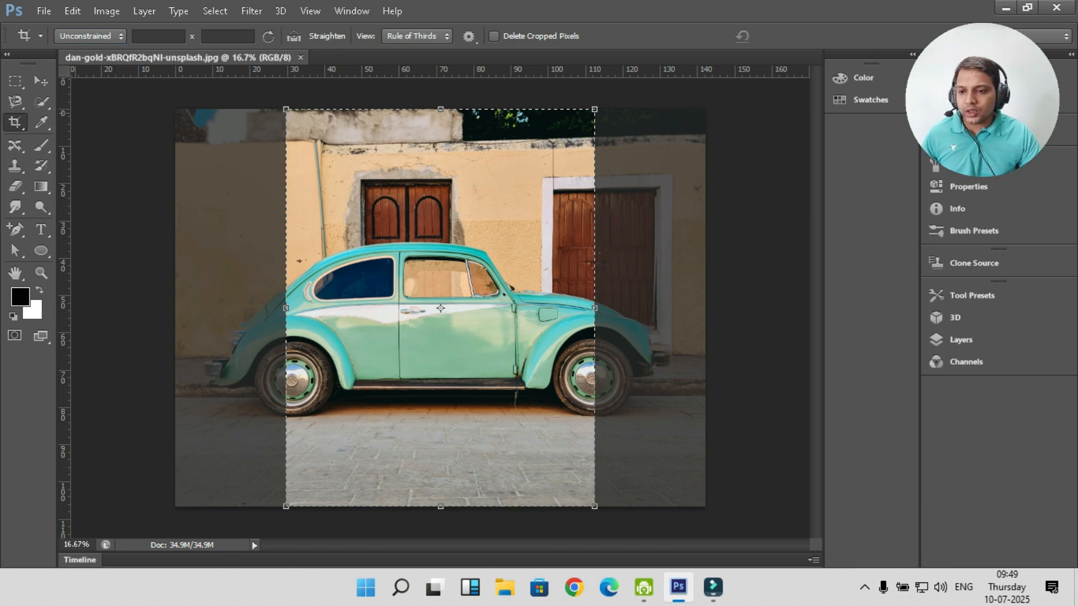
right_click(15, 122)
left_click(41, 81)
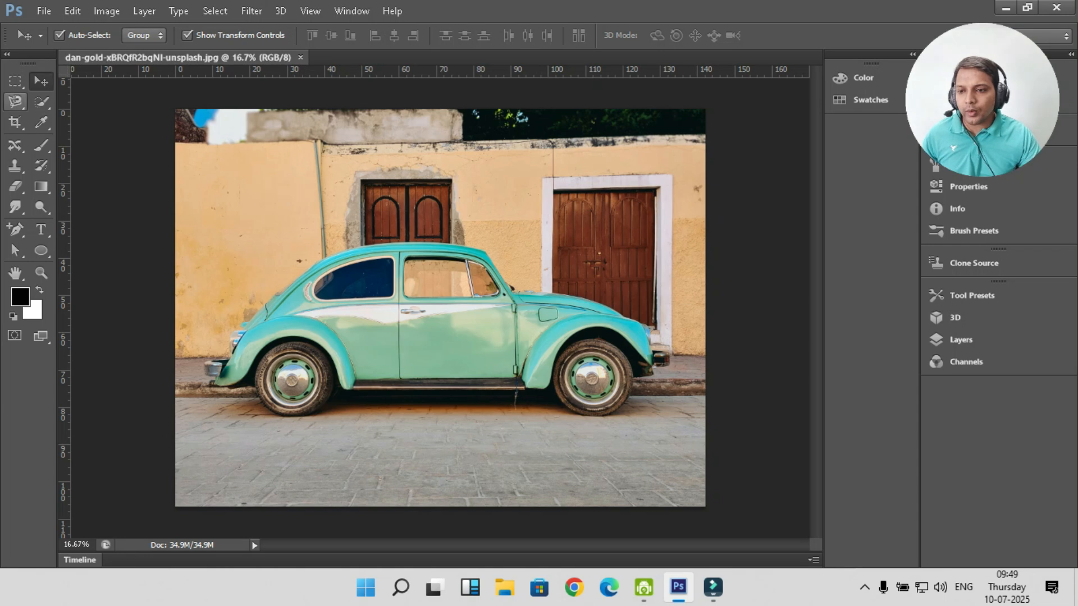
left_click(15, 122)
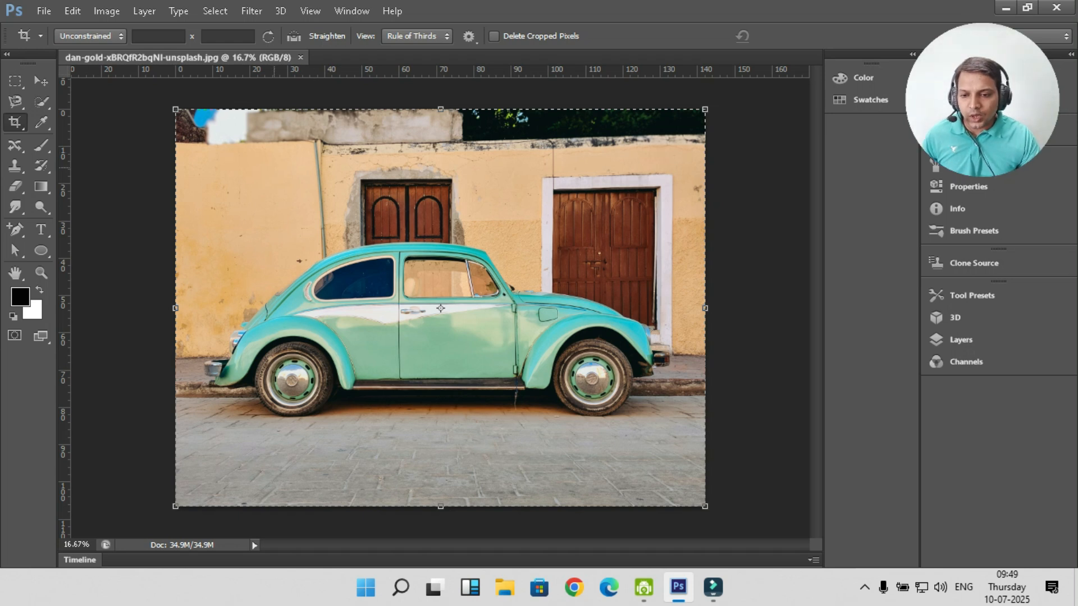
Shrink the crop box freely around the whole car, and narrow it to the hood and front wheel
left_click_drag(175, 110, 194, 203)
left_click_drag(705, 203, 698, 227)
left_click_drag(446, 507, 446, 420)
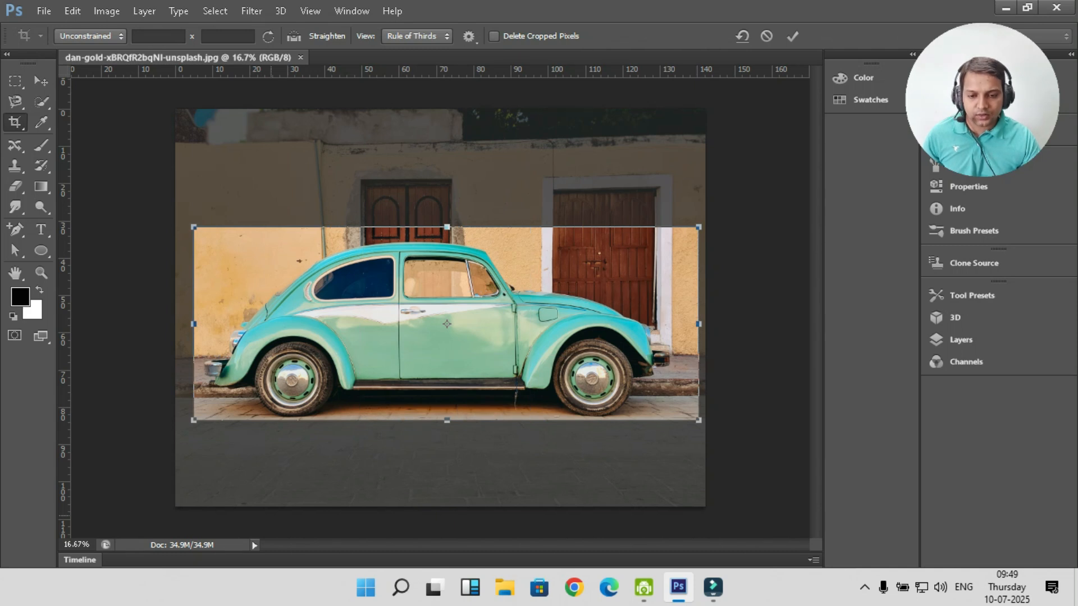
left_click_drag(698, 324, 402, 324)
left_click_drag(298, 324, 570, 325)
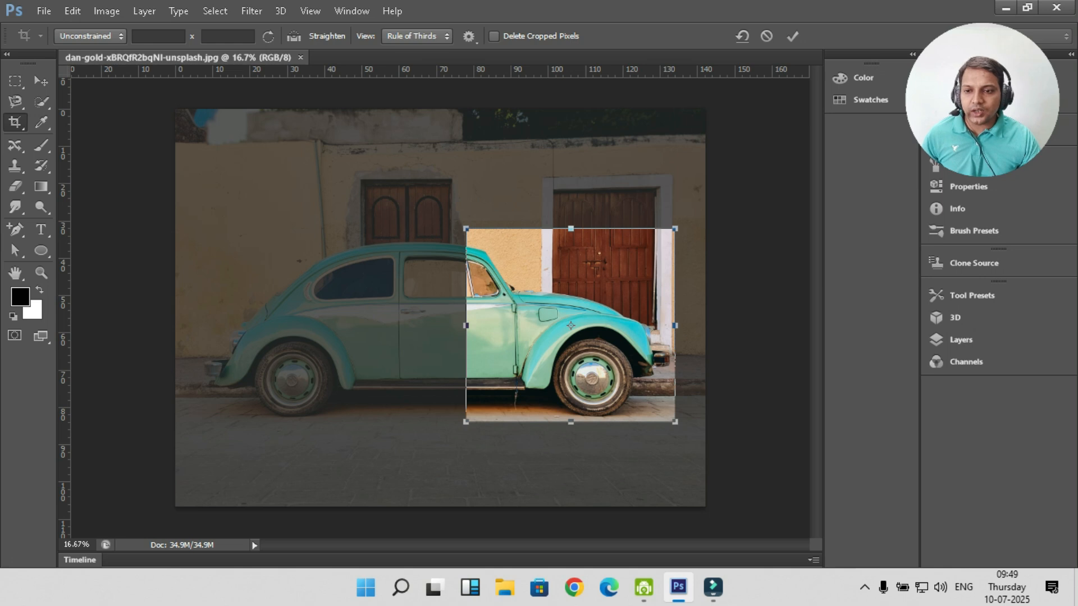
left_click_drag(466, 229, 507, 227)
Constrain the crop to 1 x 1 (Square) and resize the box over the car's door and part of the front wheel
left_click(90, 36)
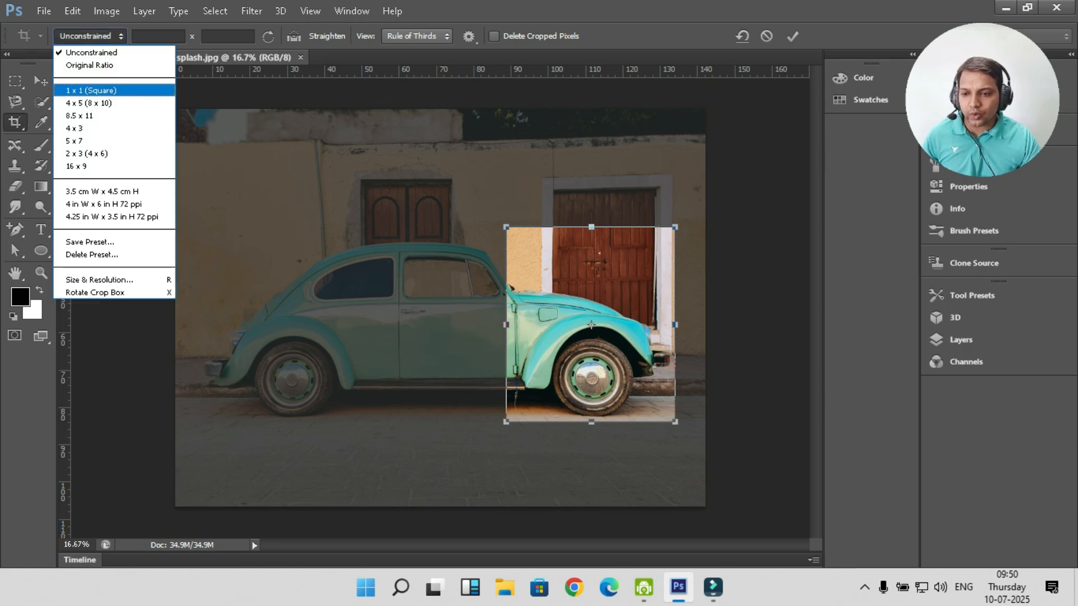
left_click(89, 91)
left_click_drag(494, 227, 448, 183)
left_click_drag(687, 183, 601, 289)
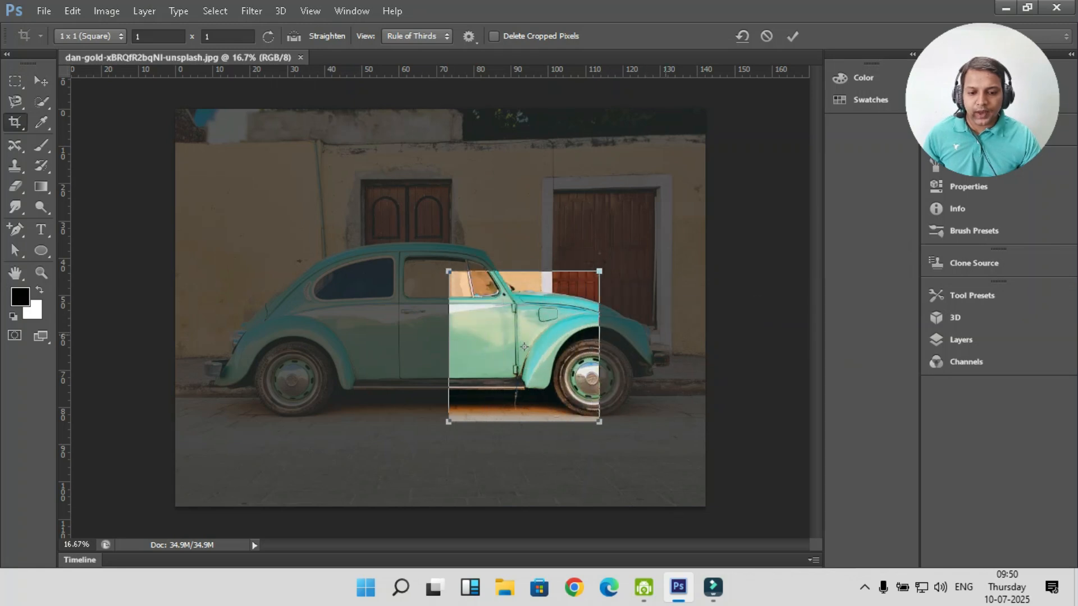
left_click_drag(598, 422, 578, 400)
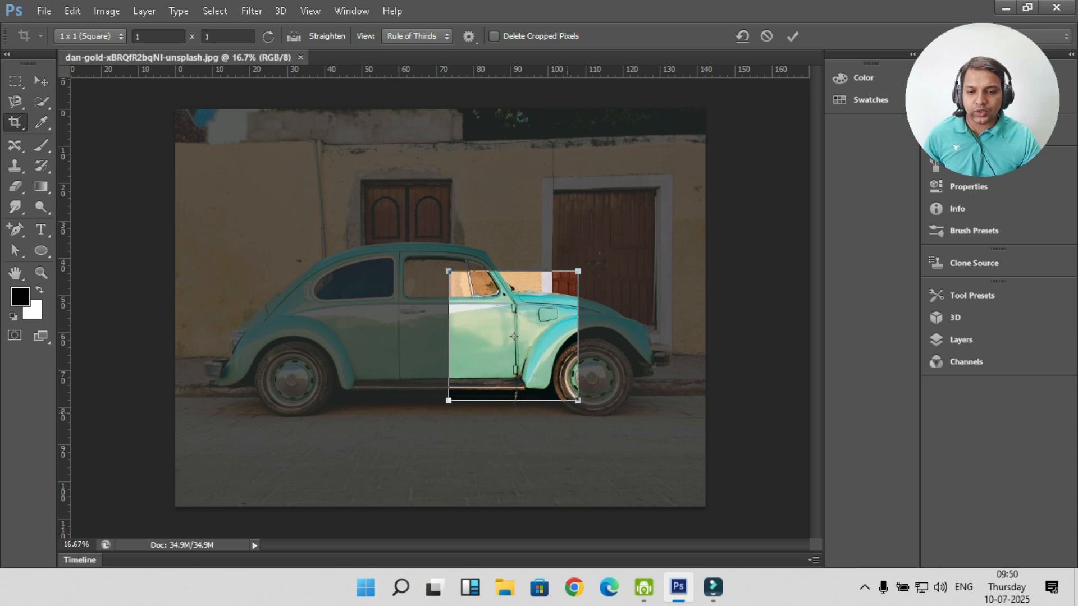
left_click_drag(449, 400, 426, 423)
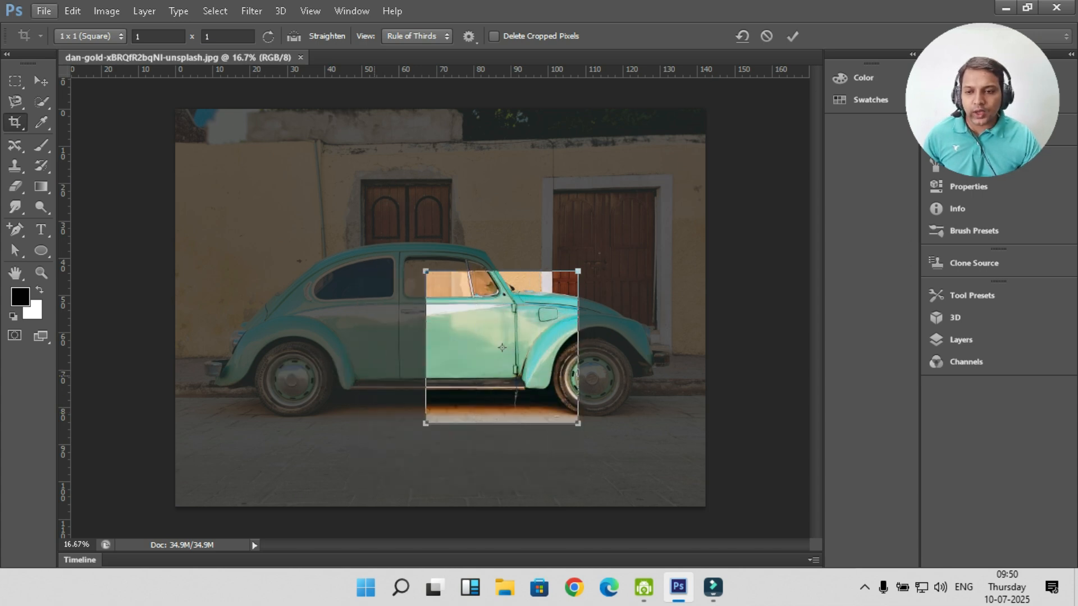
Switch the crop ratio to 4 x 5 (8 x 10) and enlarge the box to cover the car's door and front wheel
left_click(91, 36)
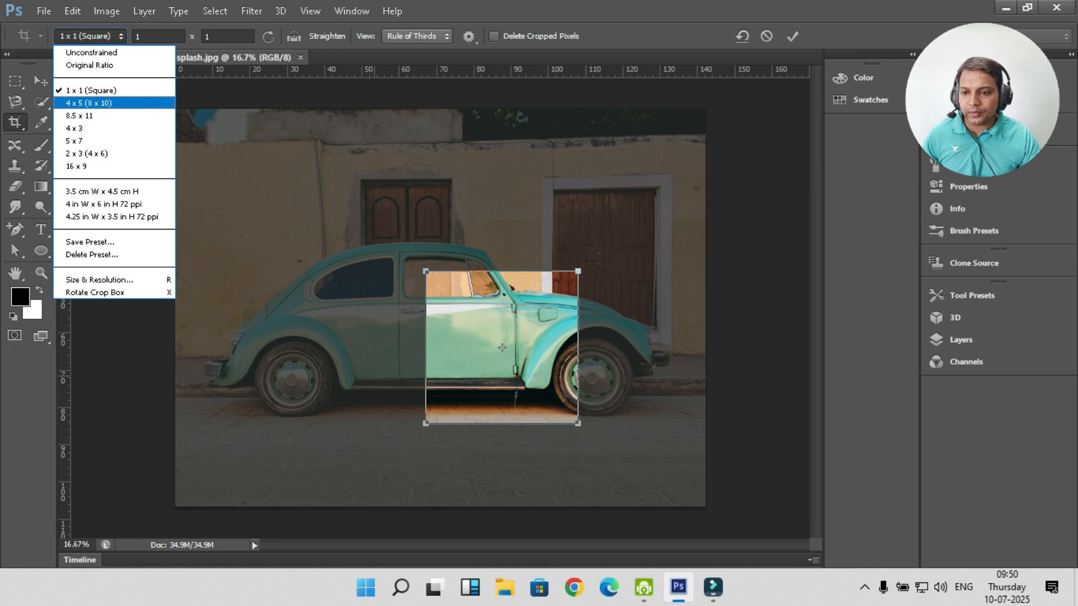
key("Return")
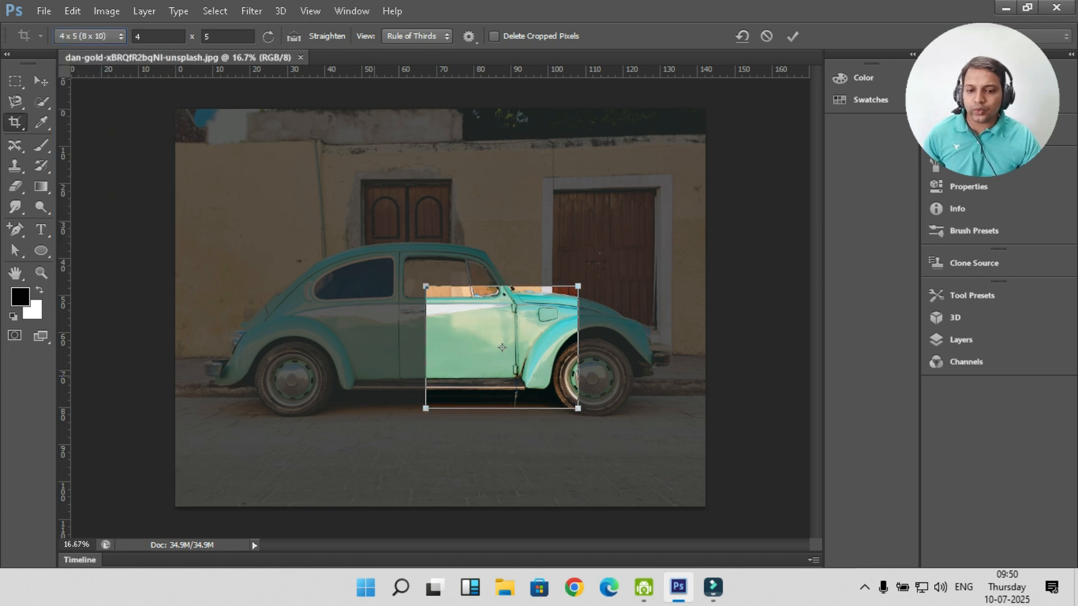
left_click_drag(425, 286, 390, 257)
left_click_drag(577, 258, 621, 223)
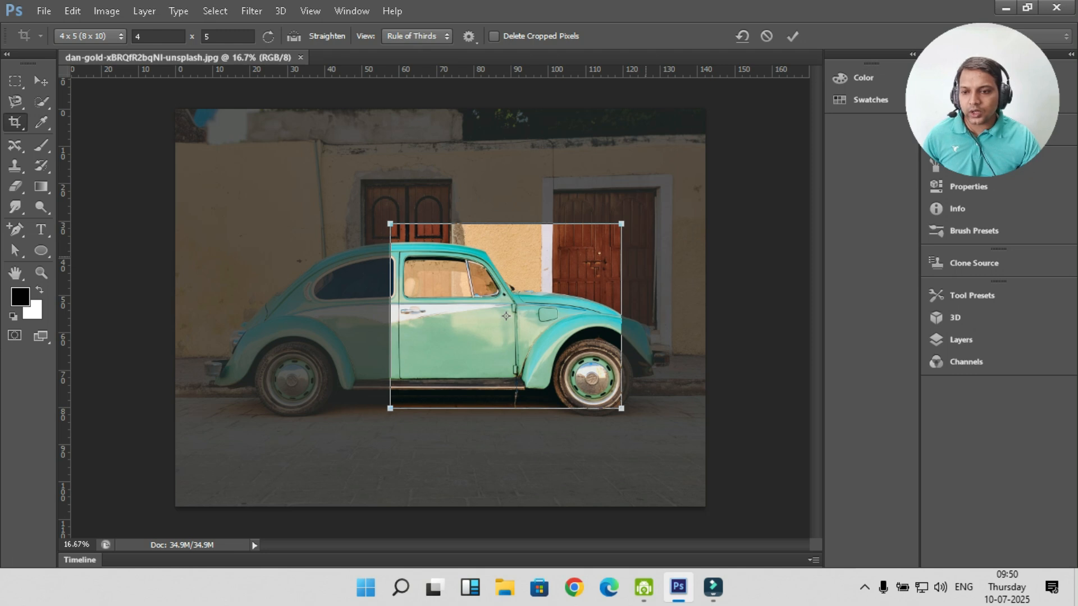
Create a custom crop size 3.5 cm wide and 4.5 cm high, and save it as a preset under the suggested name
left_click(90, 36)
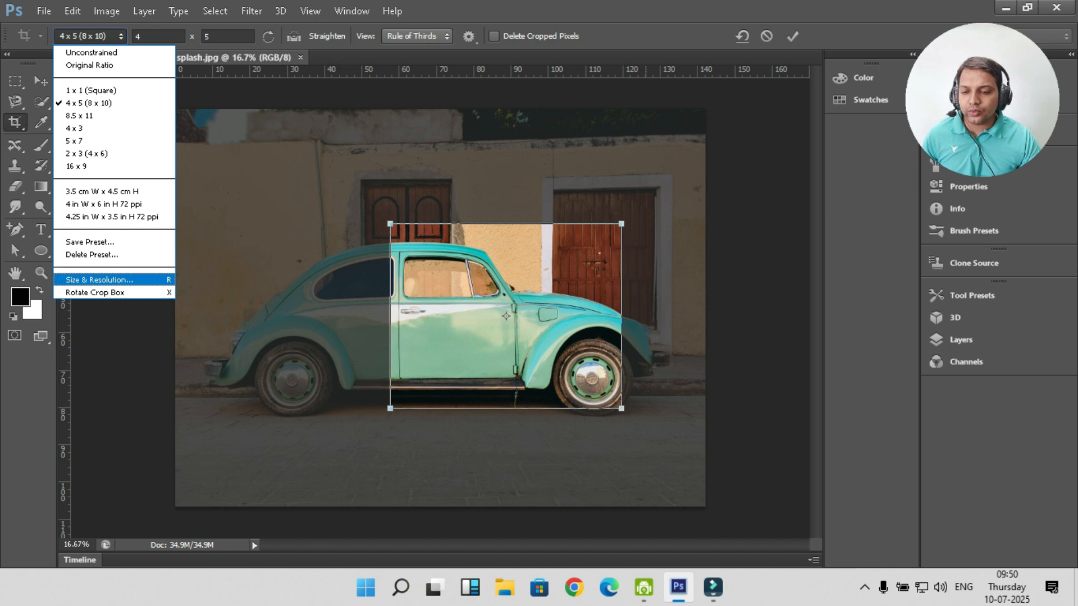
left_click(100, 280)
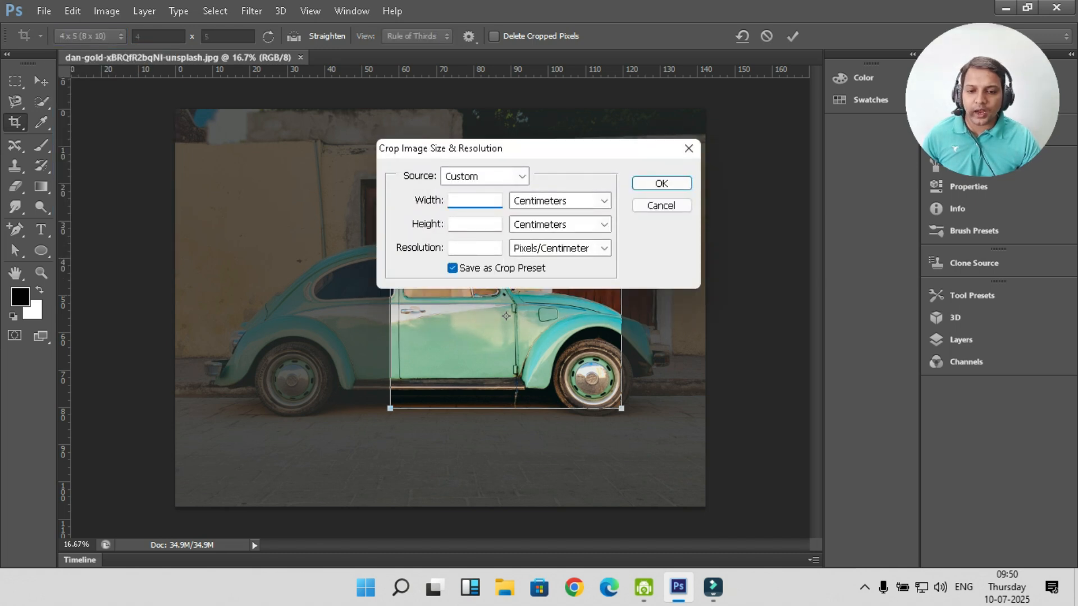
left_click(521, 176)
left_click(521, 177)
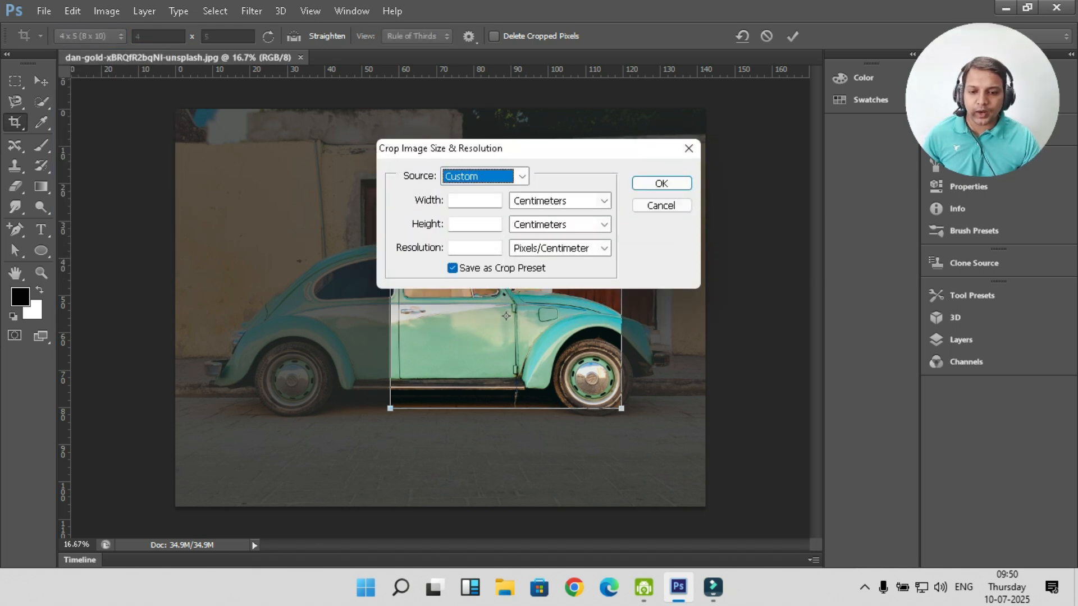
left_click(474, 200)
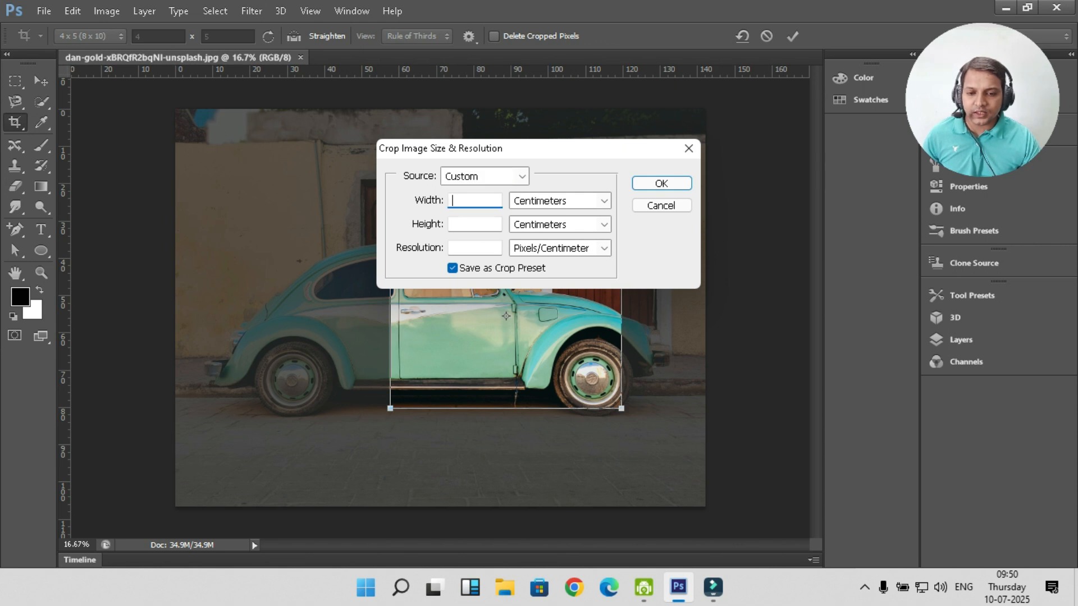
type("3")
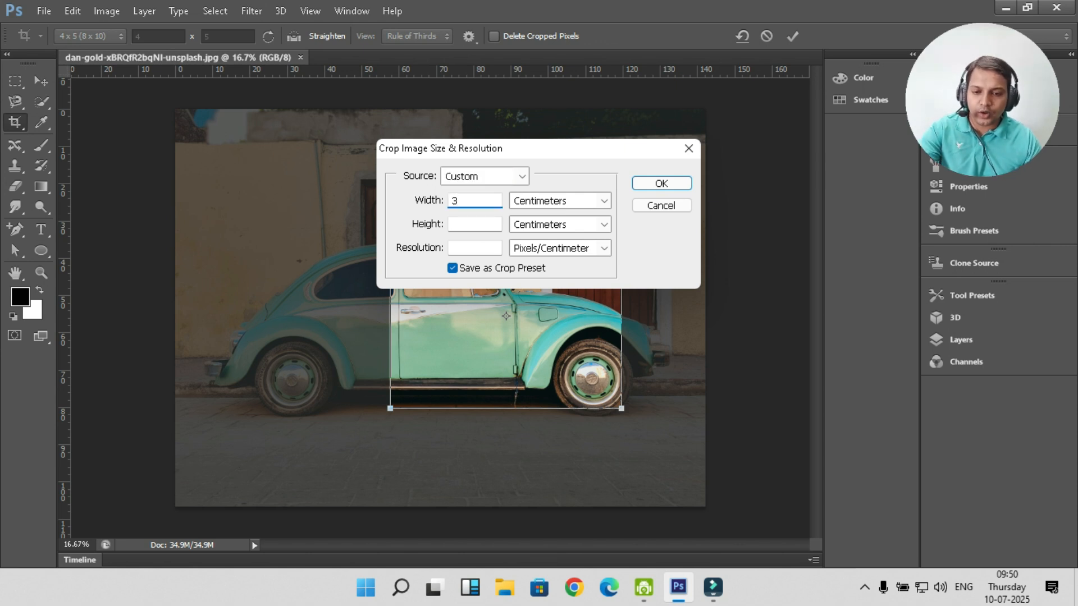
type(".5")
key("Tab")
type("4.5")
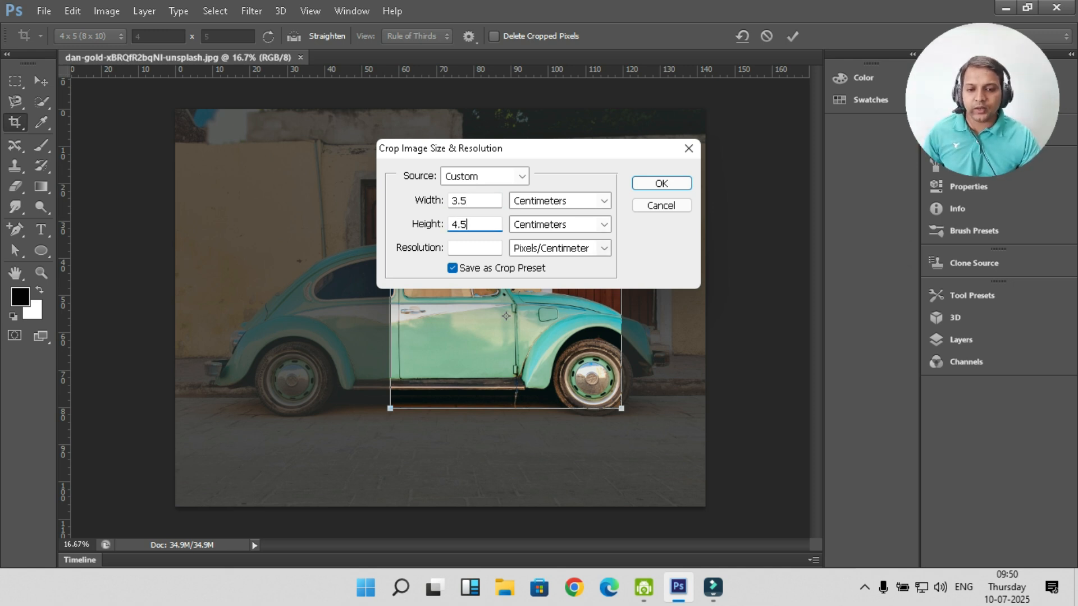
key("Return")
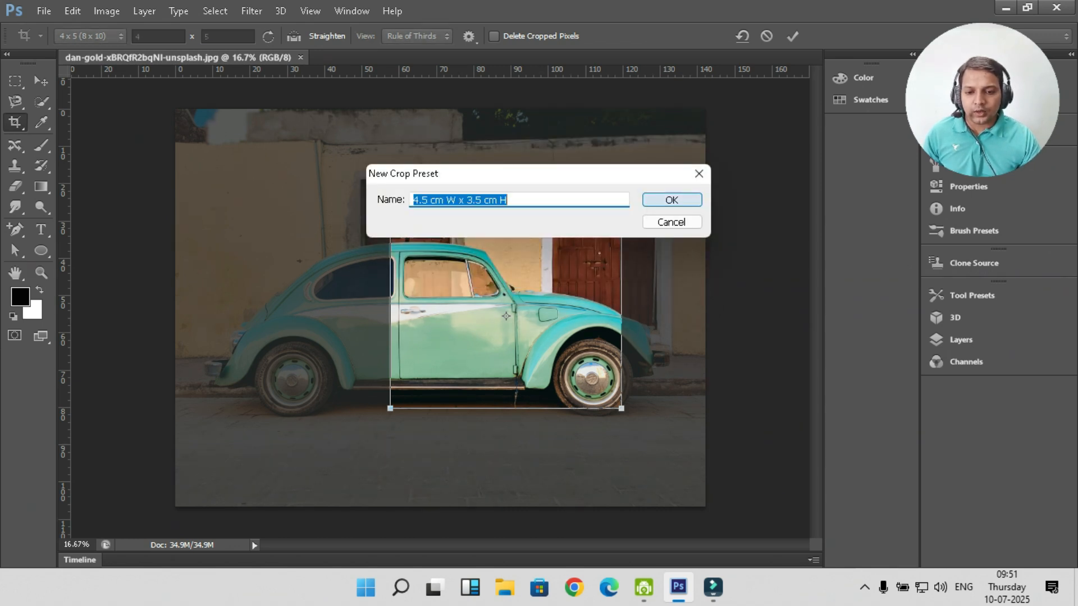
key("Return")
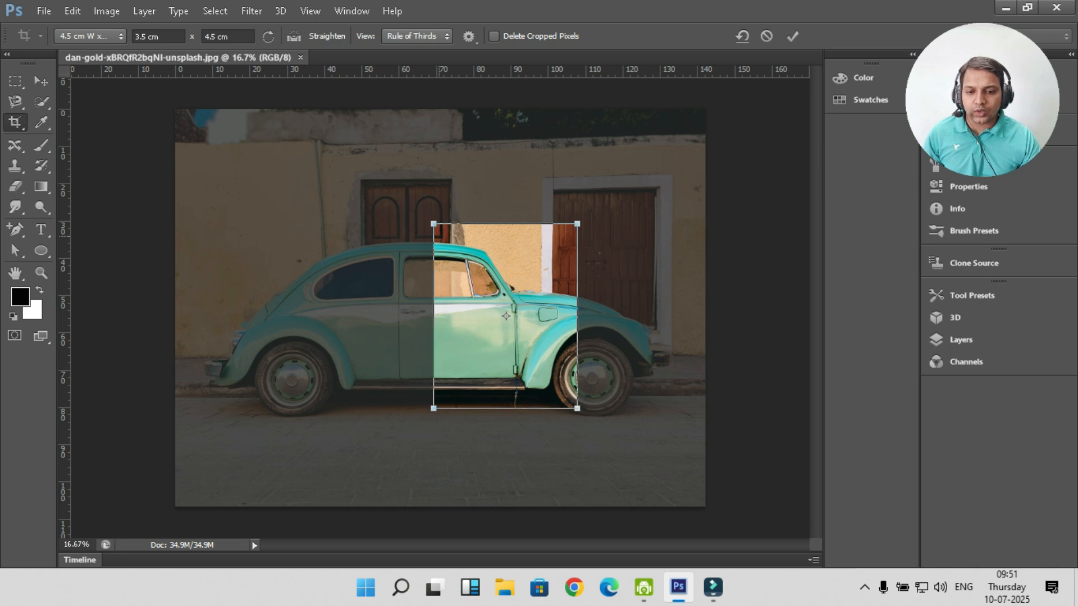
Resize the portrait crop box from its corners to span from above the car roof to the pavement below the front wheel
left_click_drag(433, 224, 384, 160)
left_click_drag(577, 408, 543, 365)
left_click_drag(384, 160, 409, 191)
left_click_drag(544, 367, 595, 430)
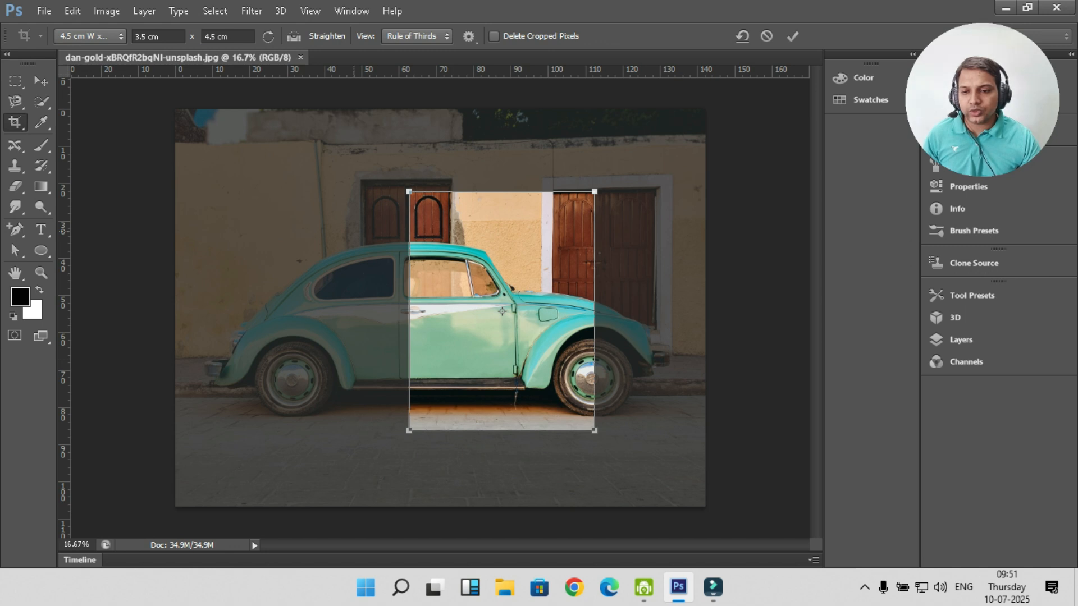
Set the crop ratio back to Unconstrained, fit the box closely around the whole car, and apply the crop
left_click(117, 36)
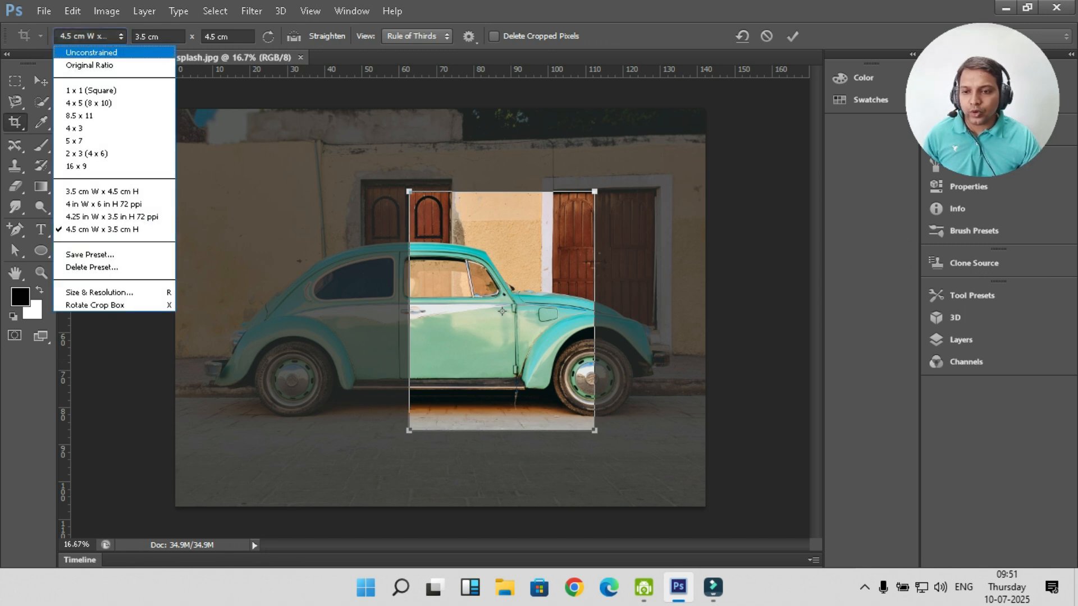
left_click(92, 52)
left_click_drag(408, 311, 197, 311)
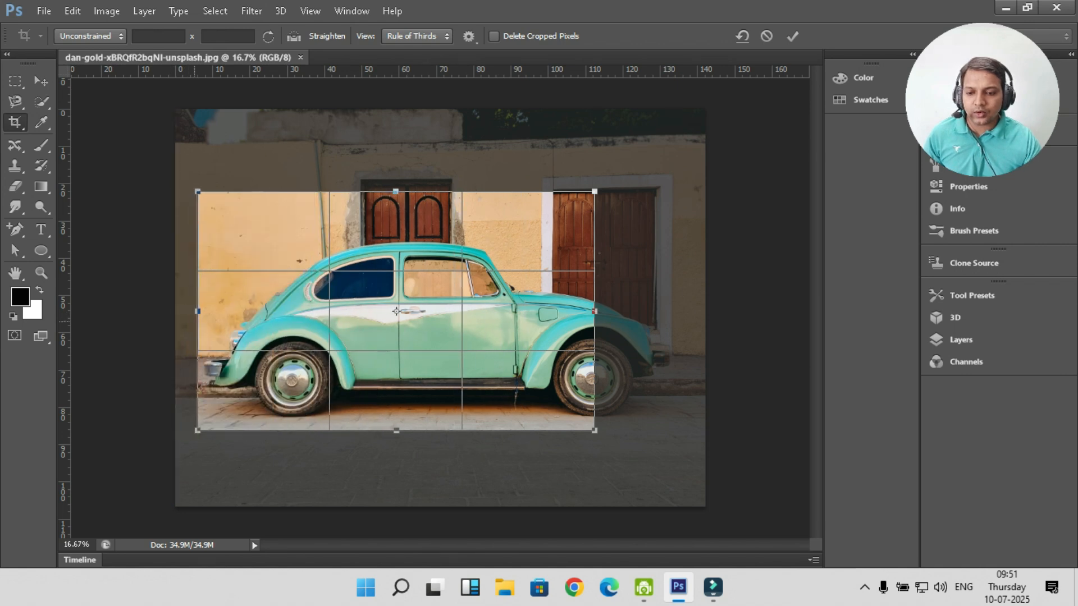
left_click_drag(594, 311, 672, 311)
left_click_drag(435, 191, 434, 234)
left_click_drag(435, 430, 435, 425)
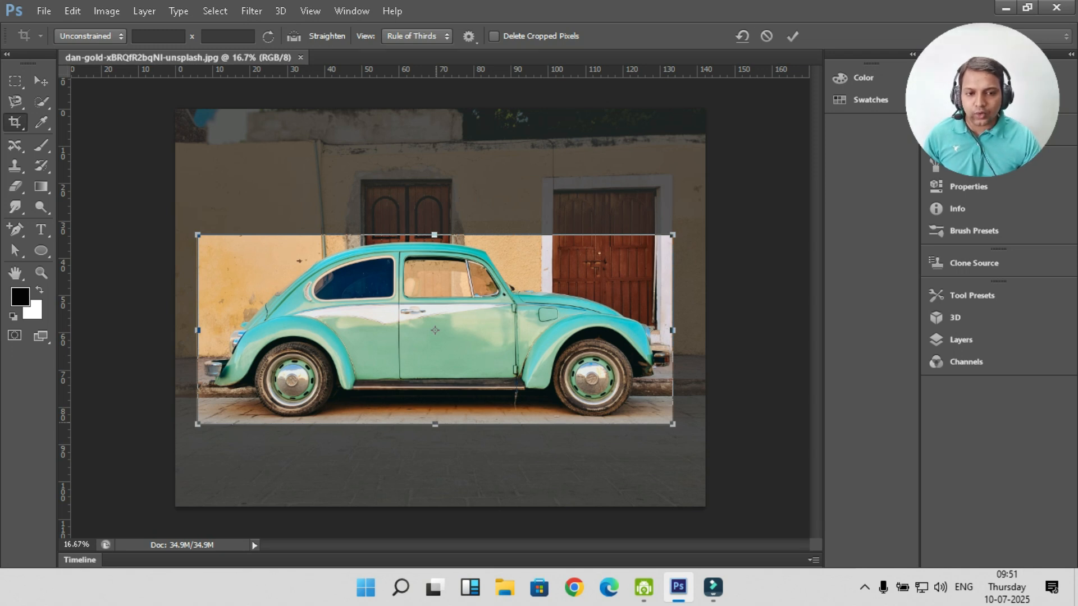
left_click(792, 36)
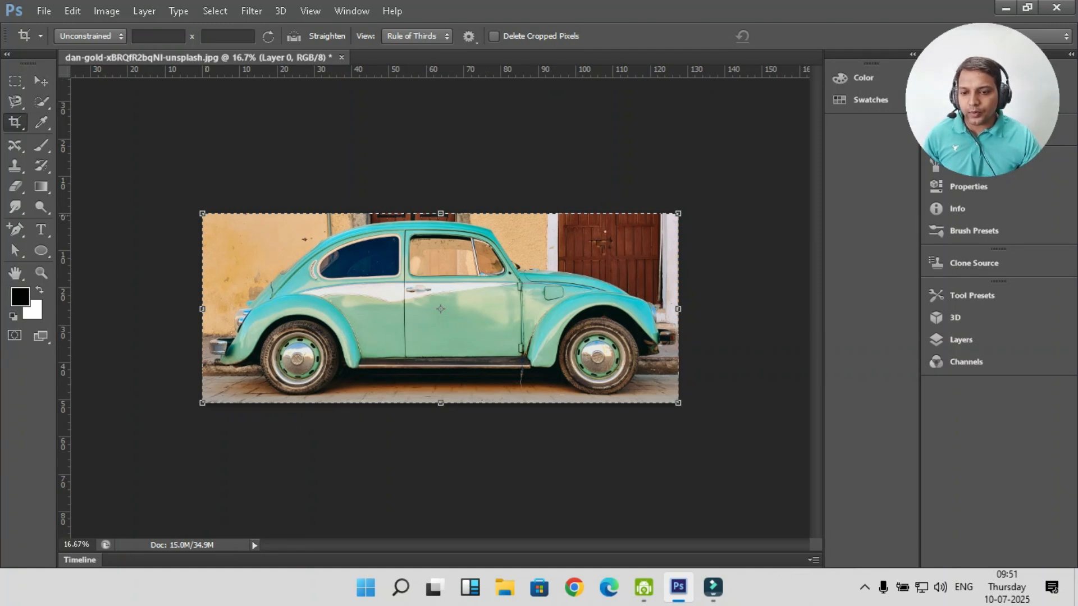
left_click(307, 234)
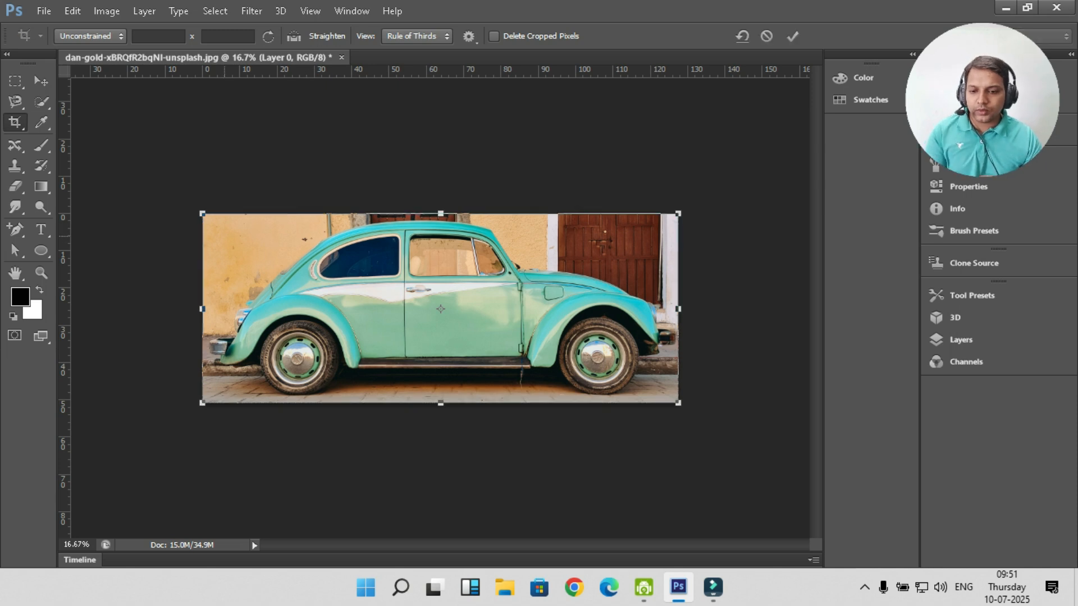
key("Return")
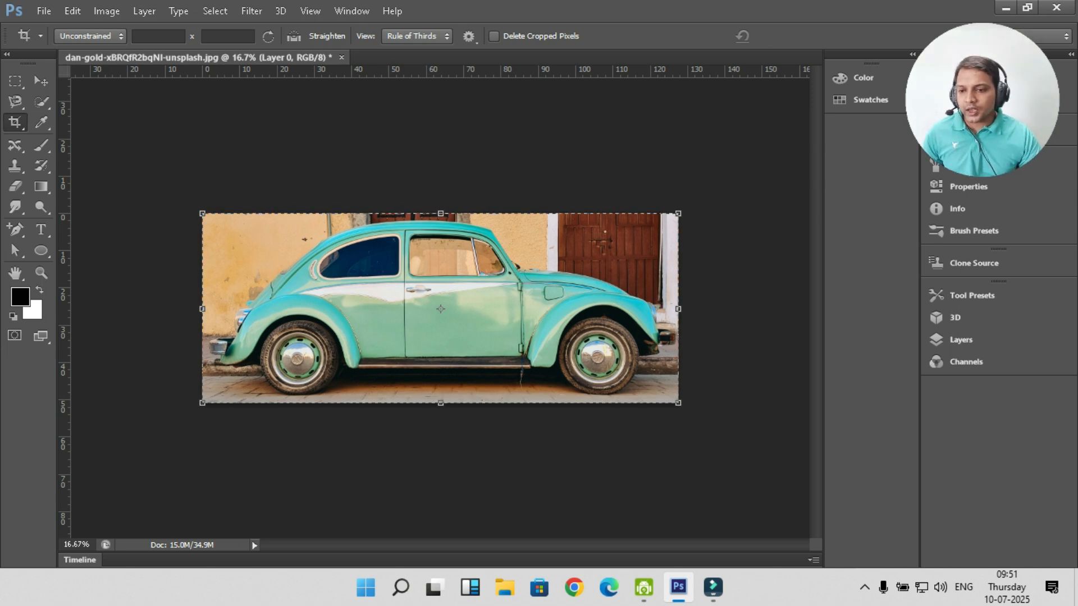
mouse_move(202, 213)
left_mouse_down()
mouse_move(171, 172)
mouse_move(202, 214)
left_mouse_up()
left_click(791, 36)
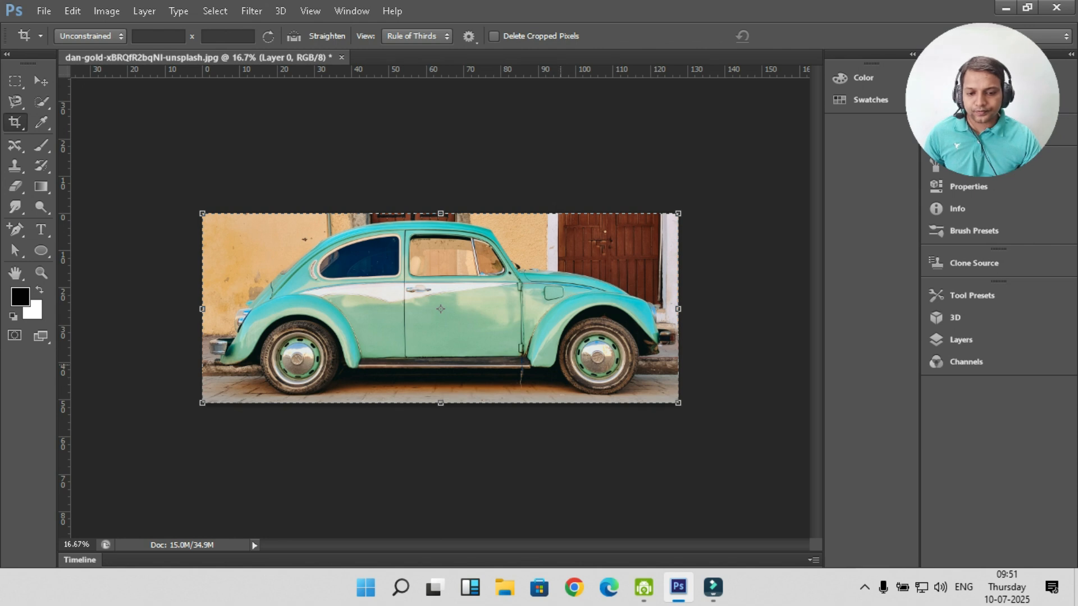
Enlarge the crop box beyond the photo on all sides to recover the previously cropped area, and apply the crop
left_click(583, 365)
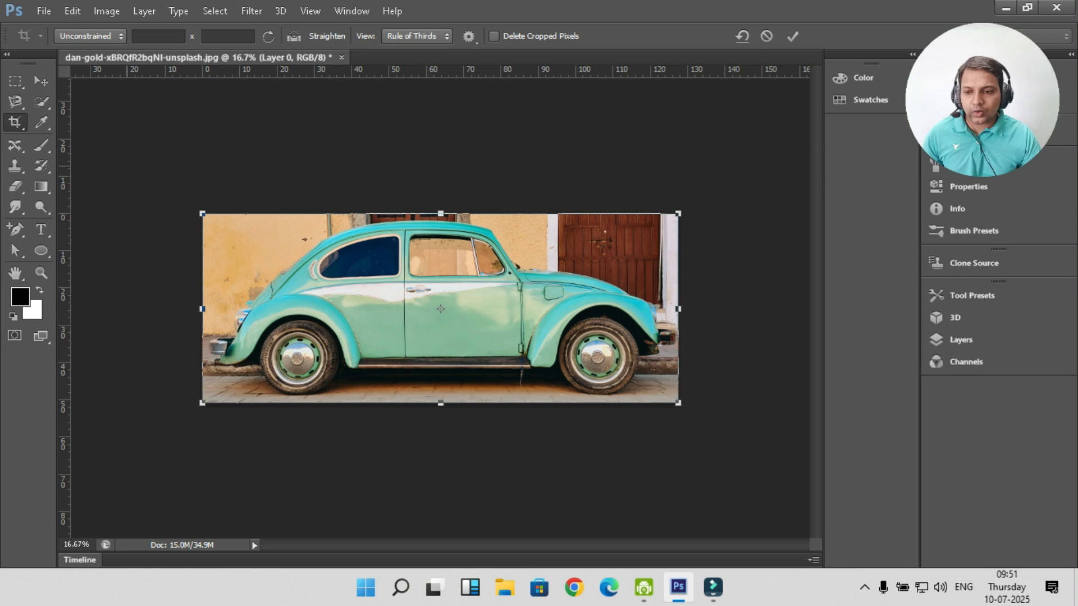
right_click(15, 122)
left_click(82, 120)
left_click_drag(202, 213, 180, 164)
left_click_drag(678, 402, 728, 466)
key("Escape")
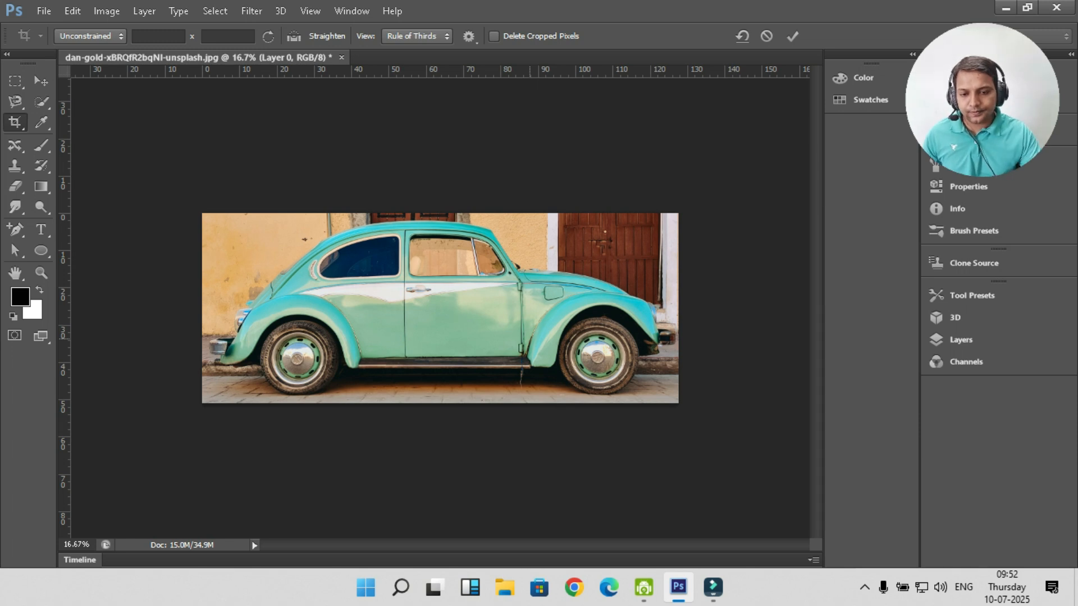
key("Return")
Fit the crop box closely around the whole car, enable Delete Cropped Pixels, and apply the crop
left_click_drag(713, 308, 696, 308)
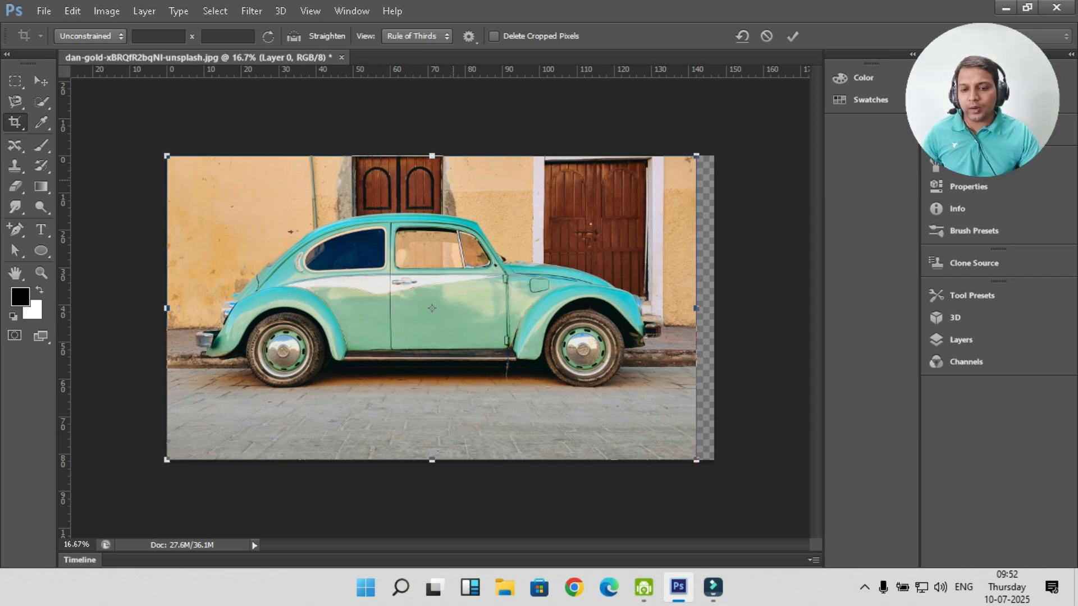
mouse_move(431, 156)
left_mouse_down()
mouse_move(431, 100)
mouse_move(431, 176)
left_mouse_up()
left_click_drag(167, 319, 192, 319)
left_click_drag(444, 460, 444, 389)
left_click_drag(444, 176, 444, 208)
left_click_drag(695, 299, 654, 299)
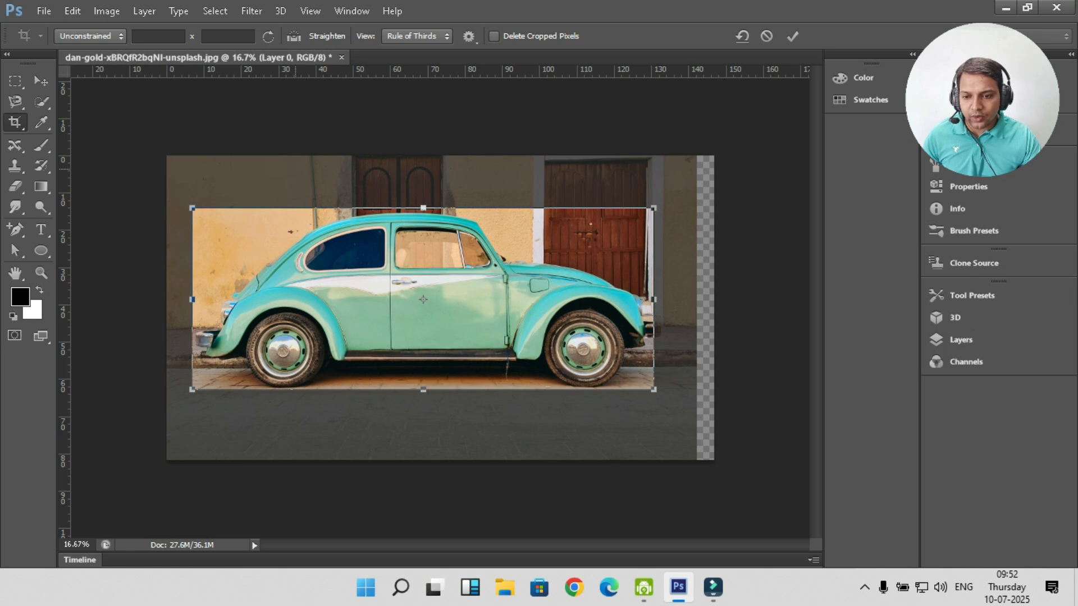
left_click(494, 36)
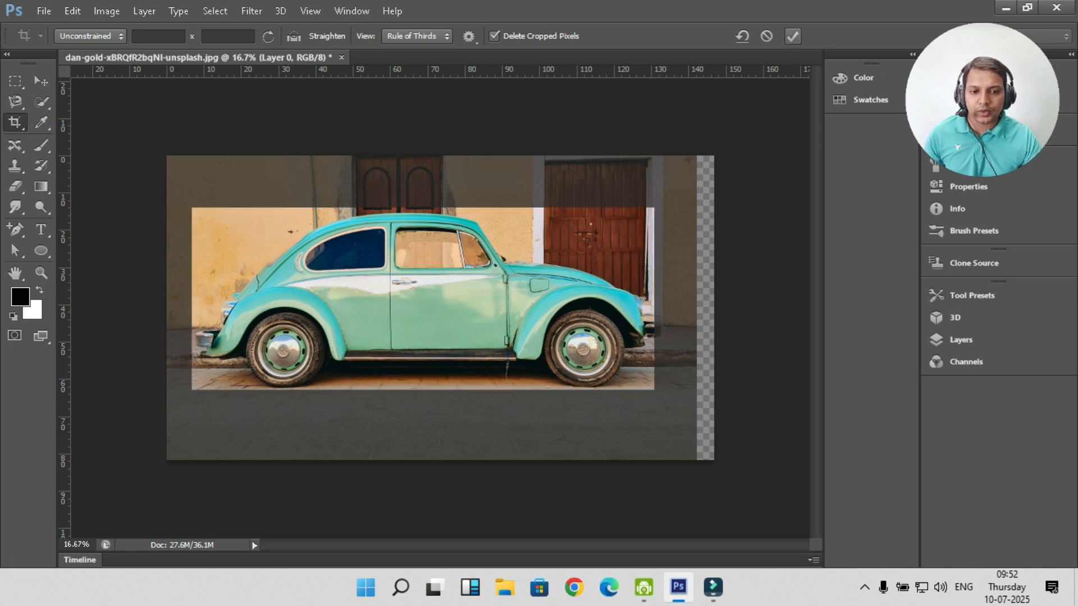
key("Return")
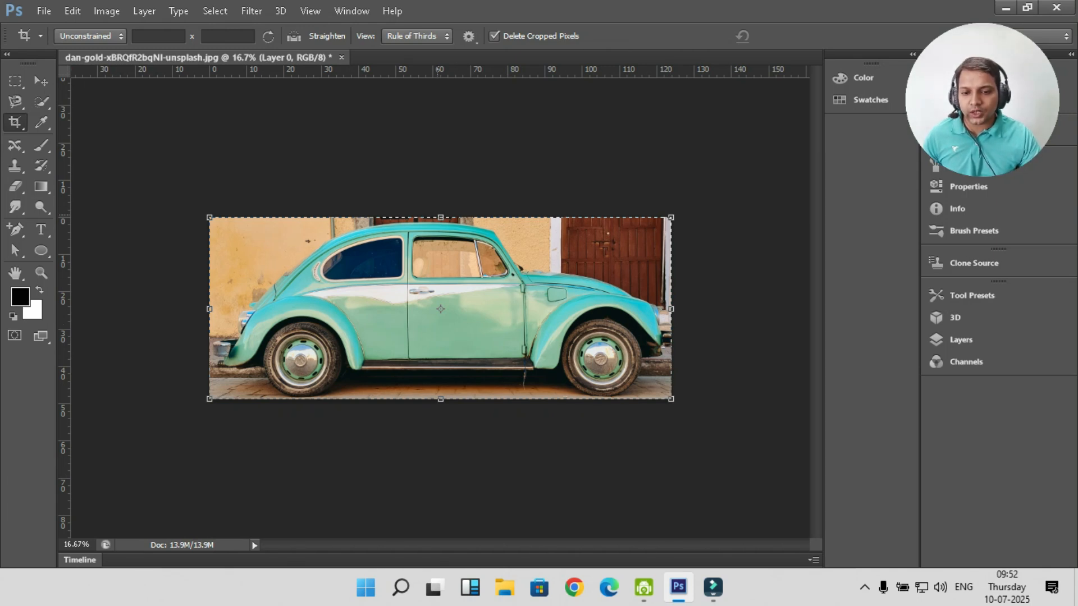
Extend the crop box above, below and past the front of the car, apply the crop, and switch to the Move tool
left_click_drag(441, 217, 440, 160)
left_click_drag(441, 399, 440, 449)
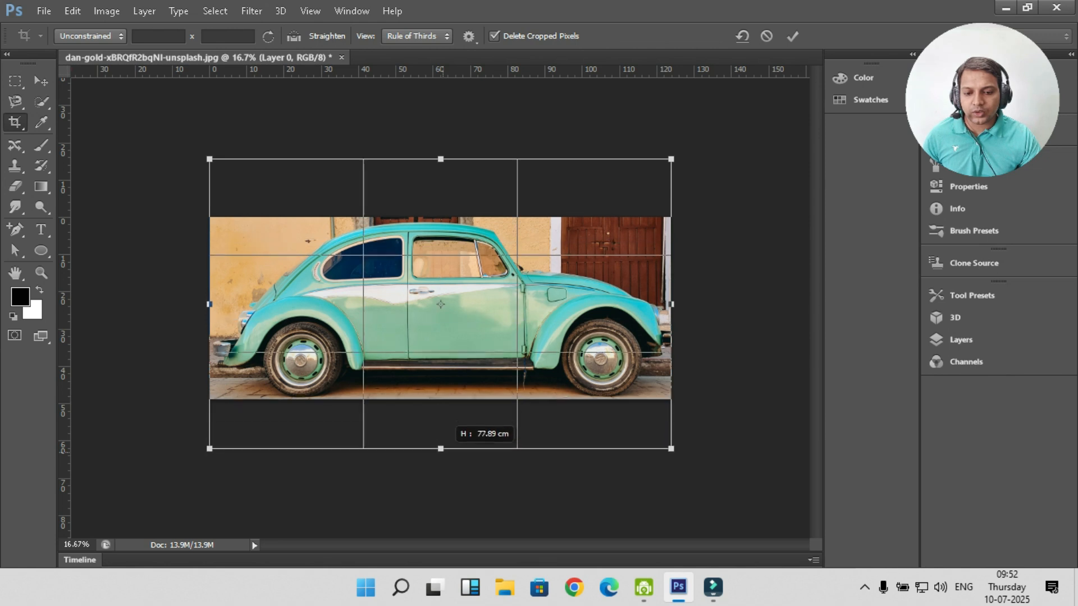
left_click_drag(671, 304, 724, 307)
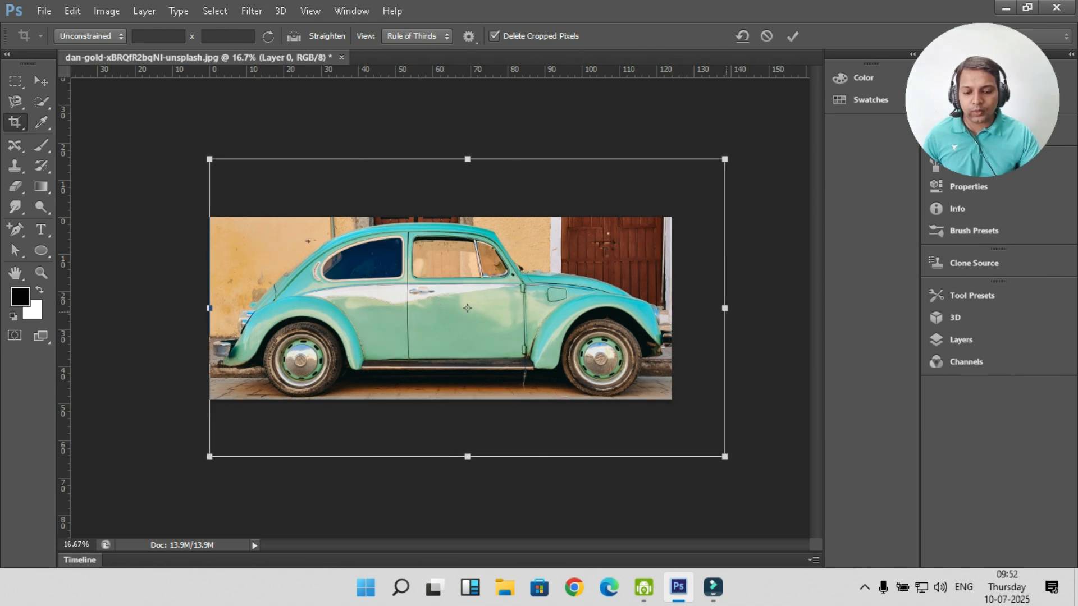
key("Return")
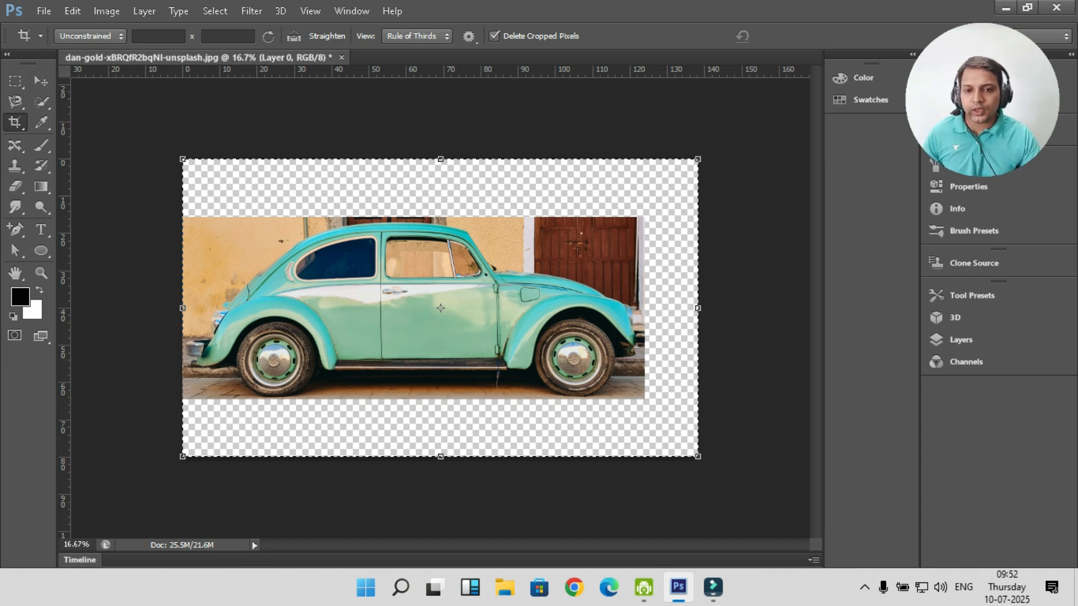
key("Return")
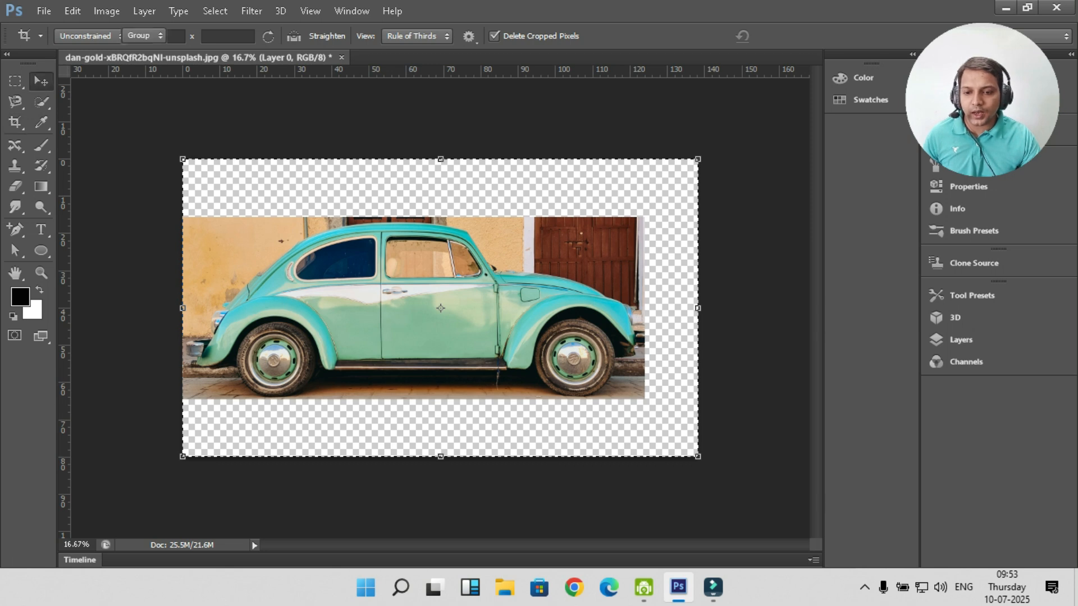
key("v")
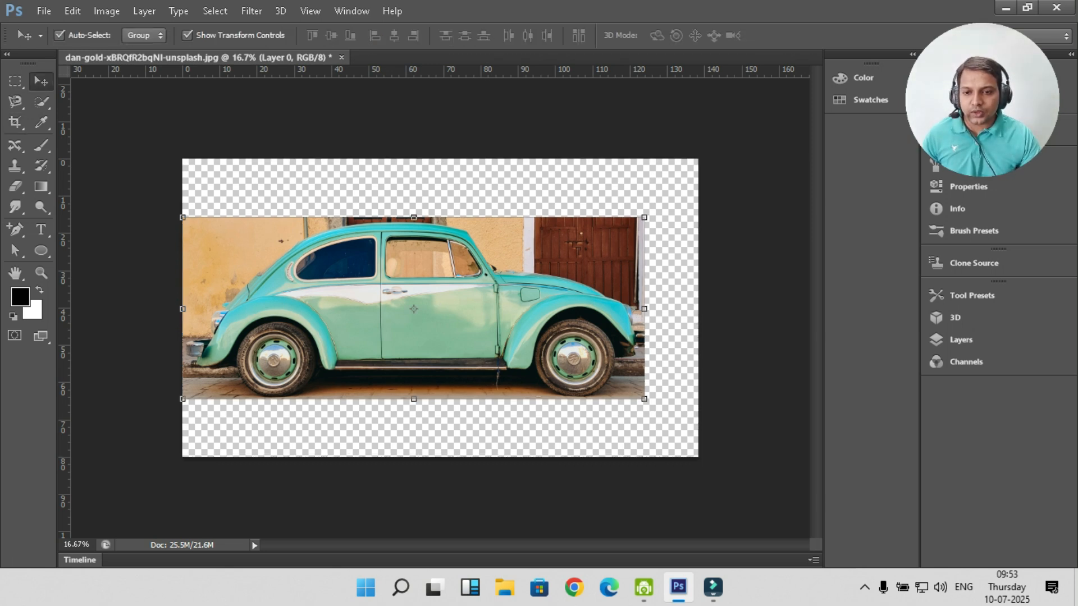
Close the car photo without saving and open the portrait photo of an orange boat on a dark green lake from Downloads
left_click(341, 58)
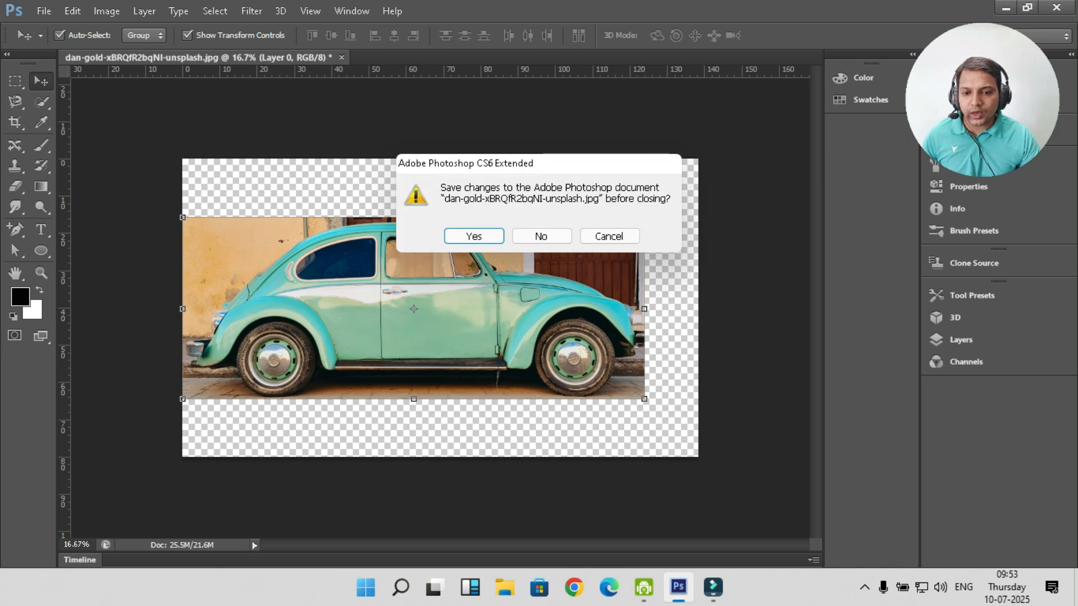
left_click(542, 235)
left_click(44, 11)
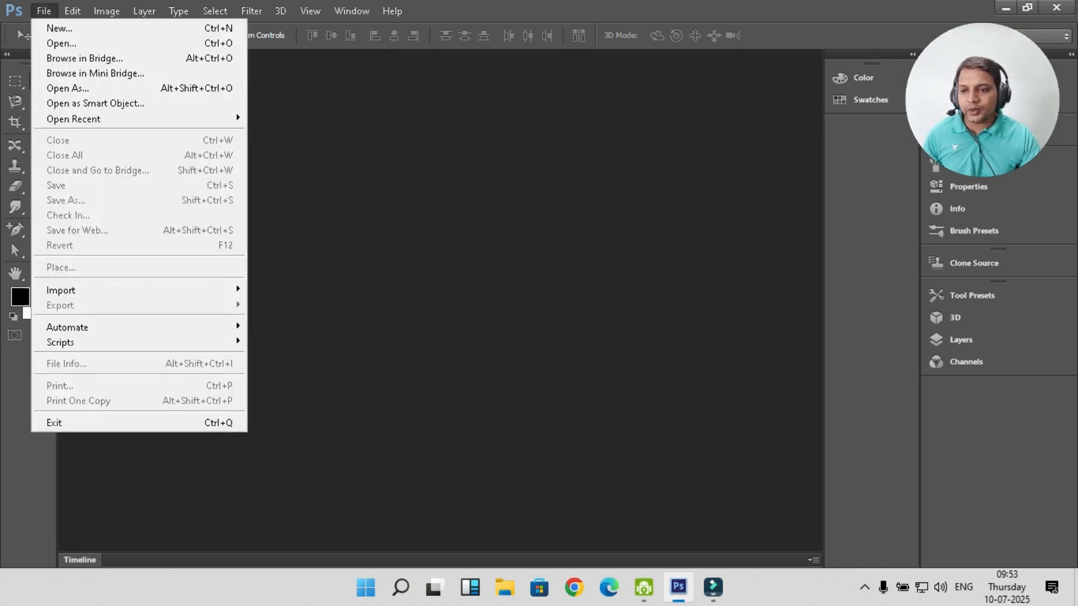
left_click(61, 44)
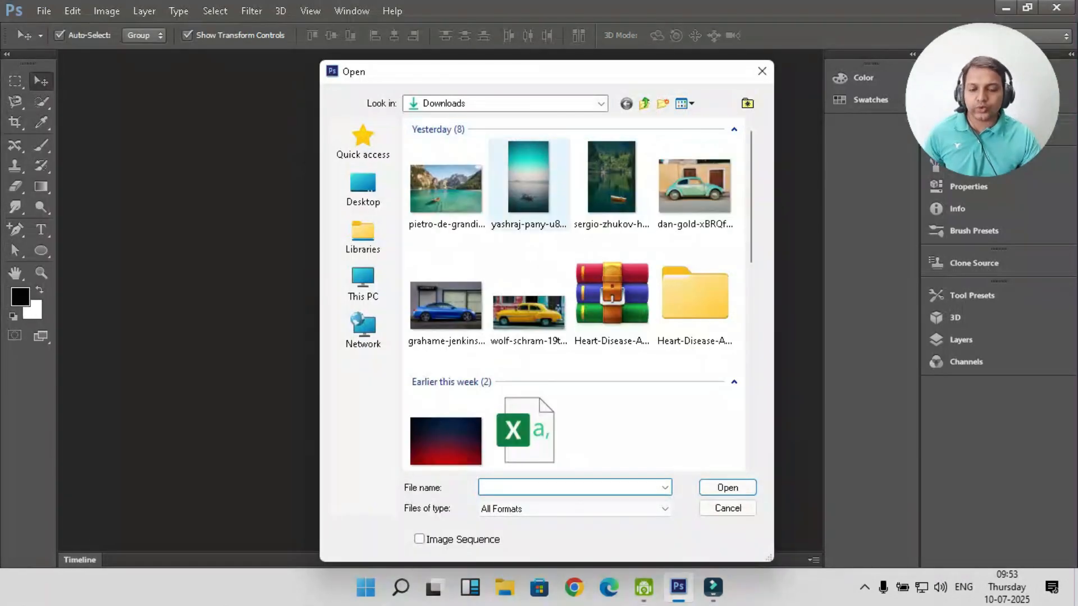
left_click(446, 306)
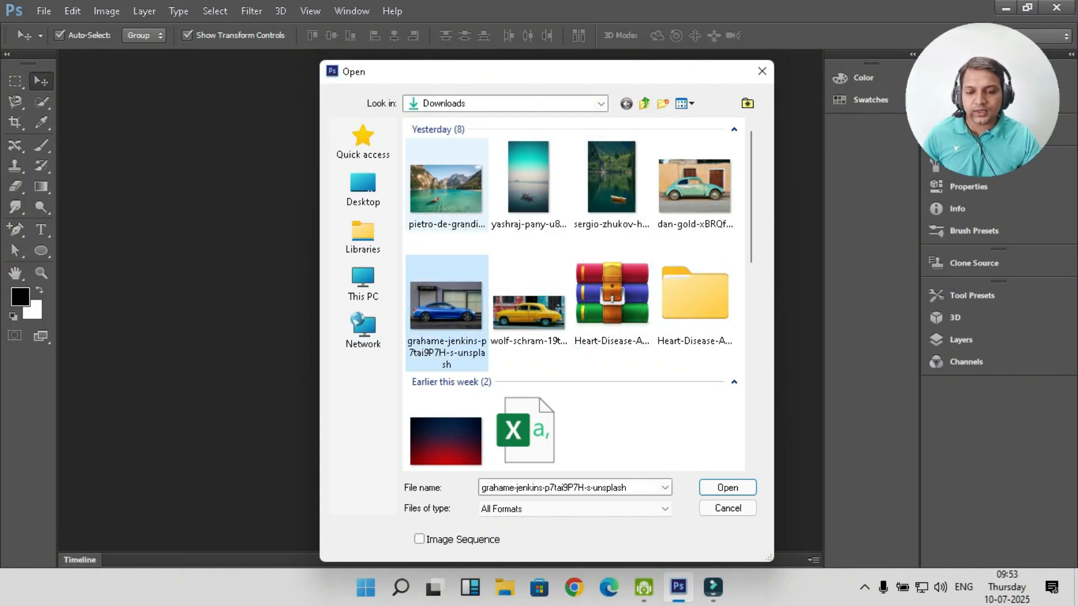
left_click(446, 186)
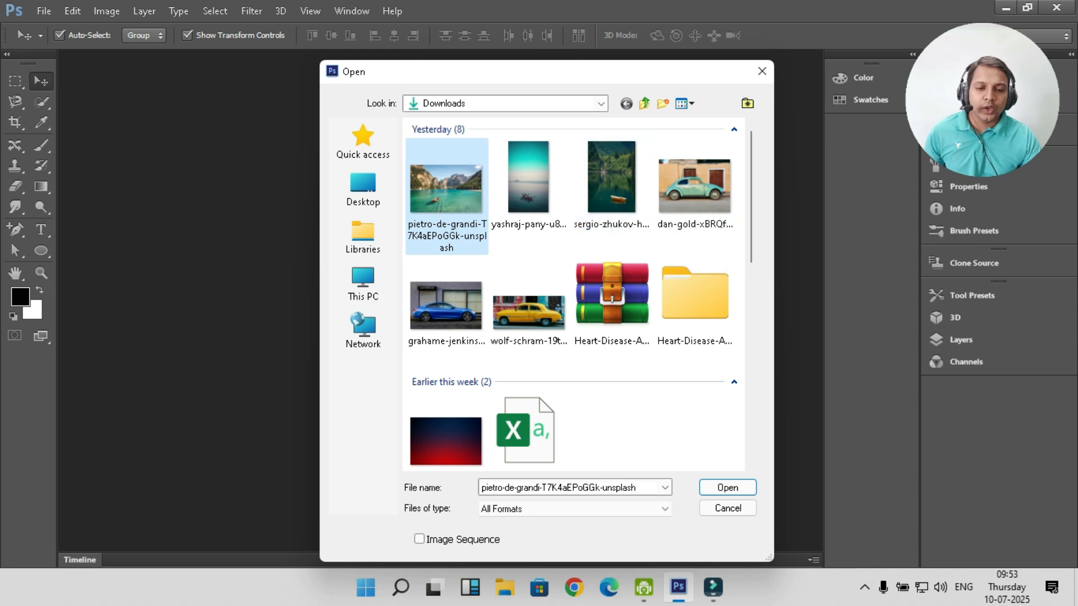
left_click(611, 190)
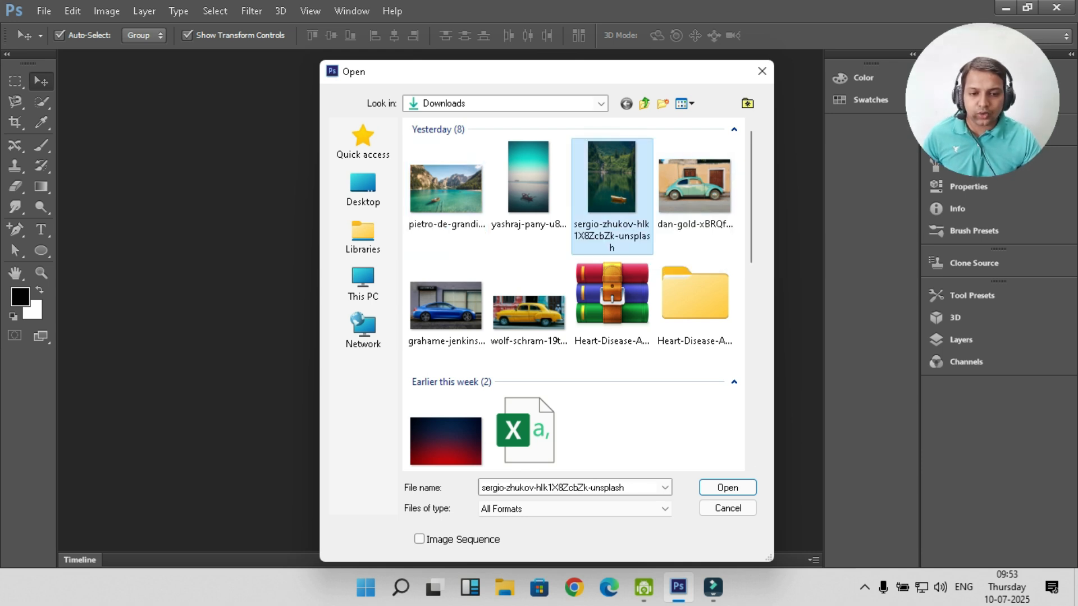
left_click(727, 487)
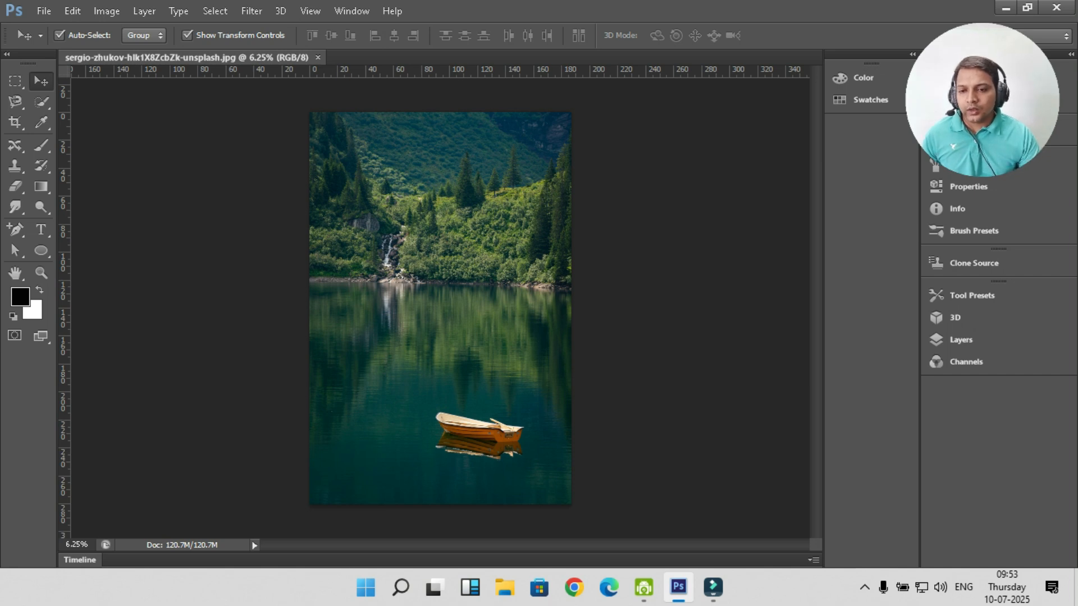
Straighten and crop the lake photo along a line sloping down just above the boat, and crop away the hillside above the water
left_click(15, 121)
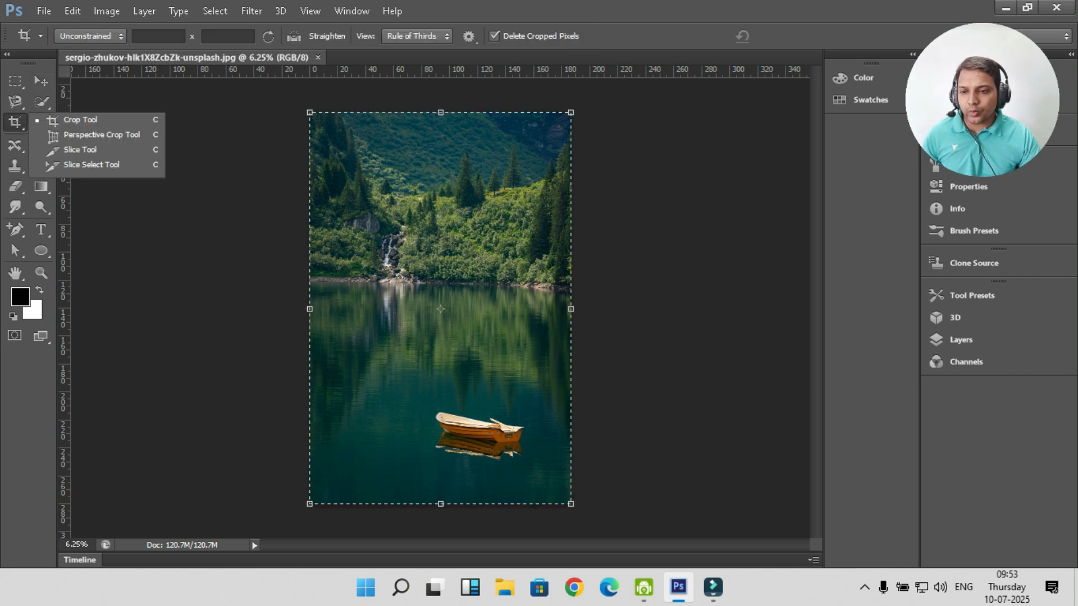
left_click(84, 120)
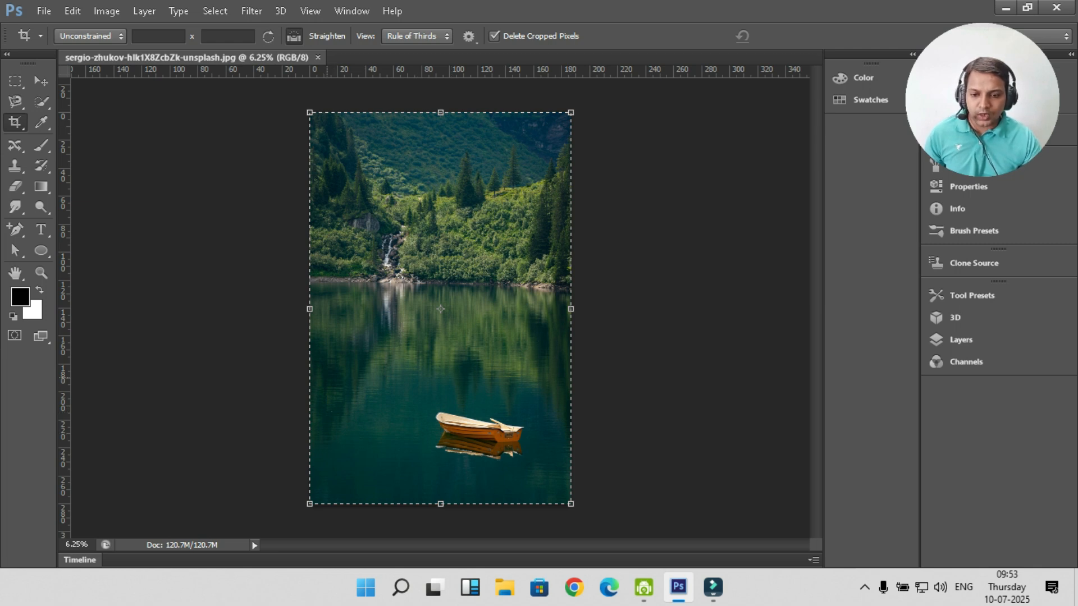
left_click_drag(321, 375, 571, 430)
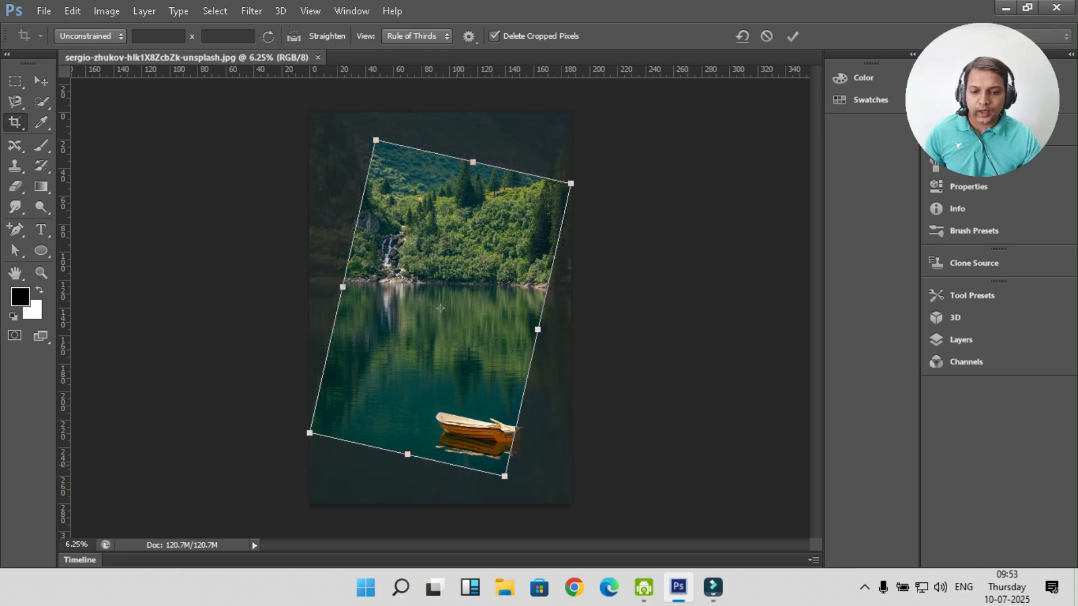
left_click_drag(538, 329, 563, 337)
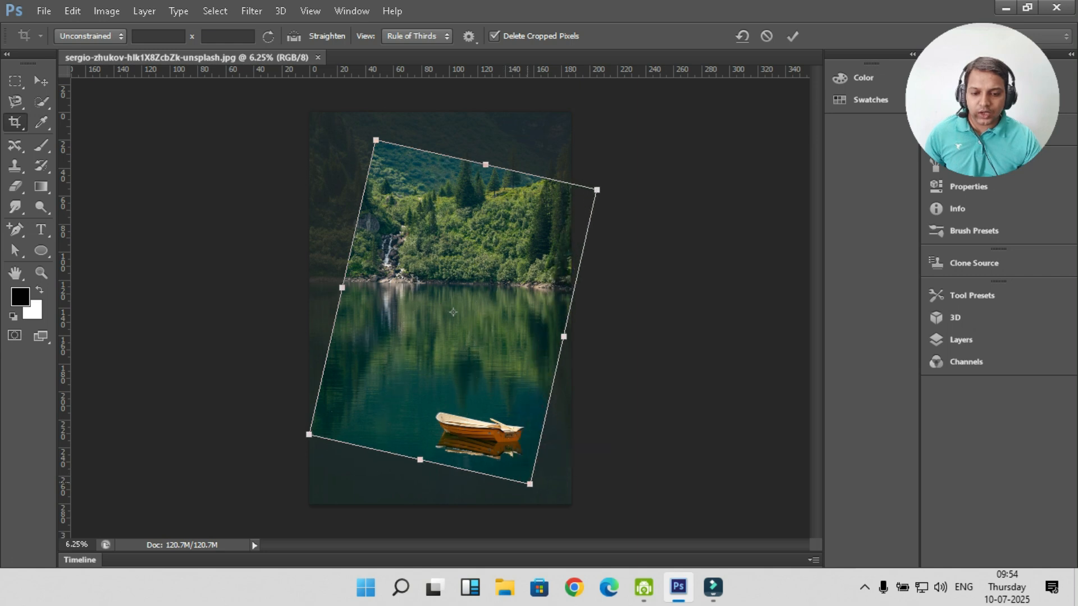
key("Return")
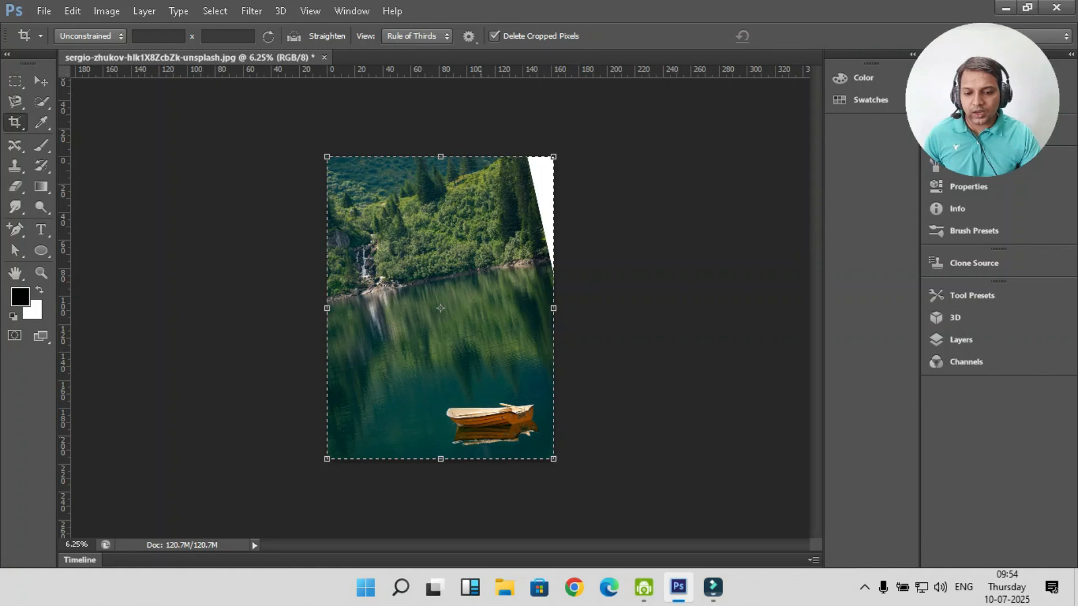
left_click_drag(440, 157, 440, 297)
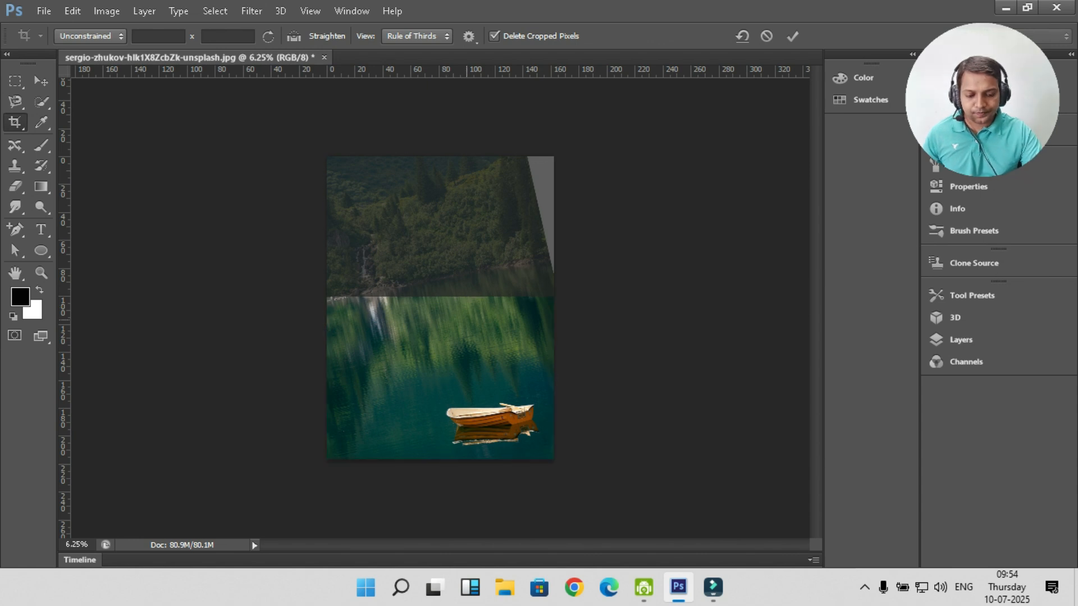
key("Return")
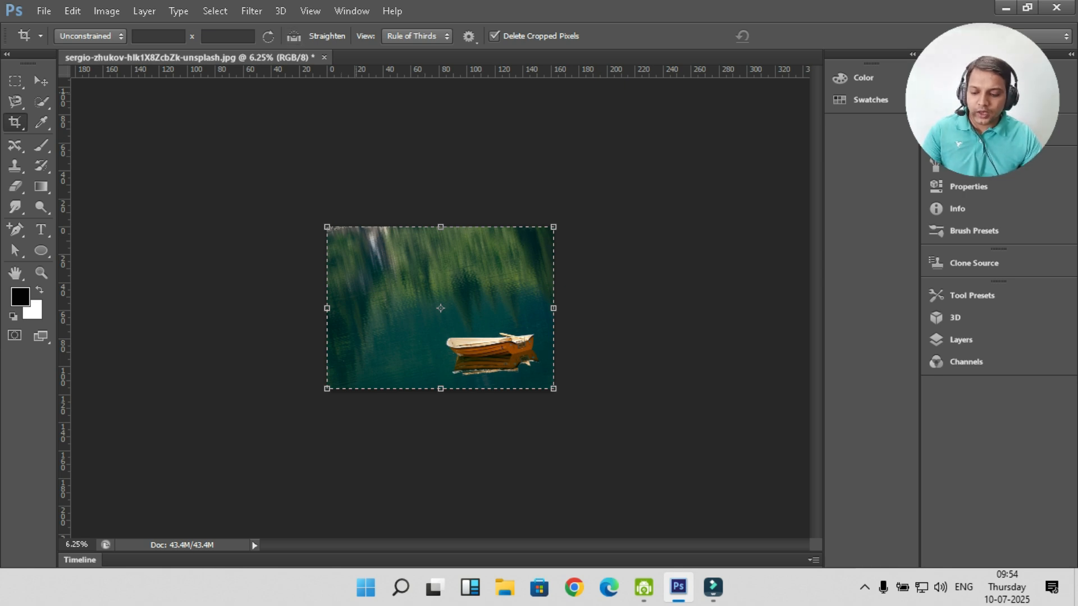
Launch SwordSoft Mousetrack and minimize its window
key("super")
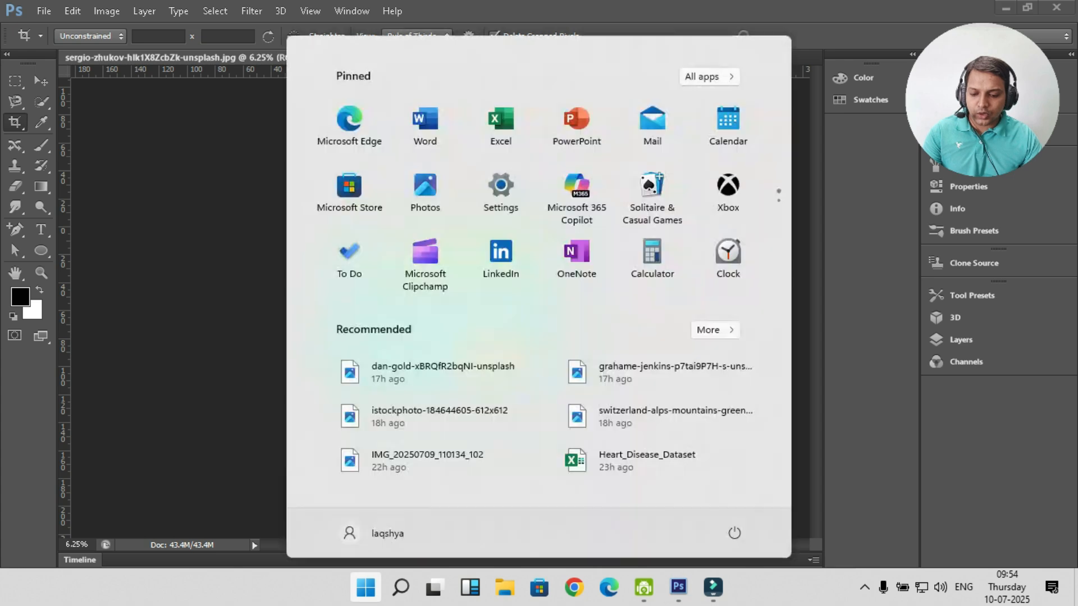
type("sw")
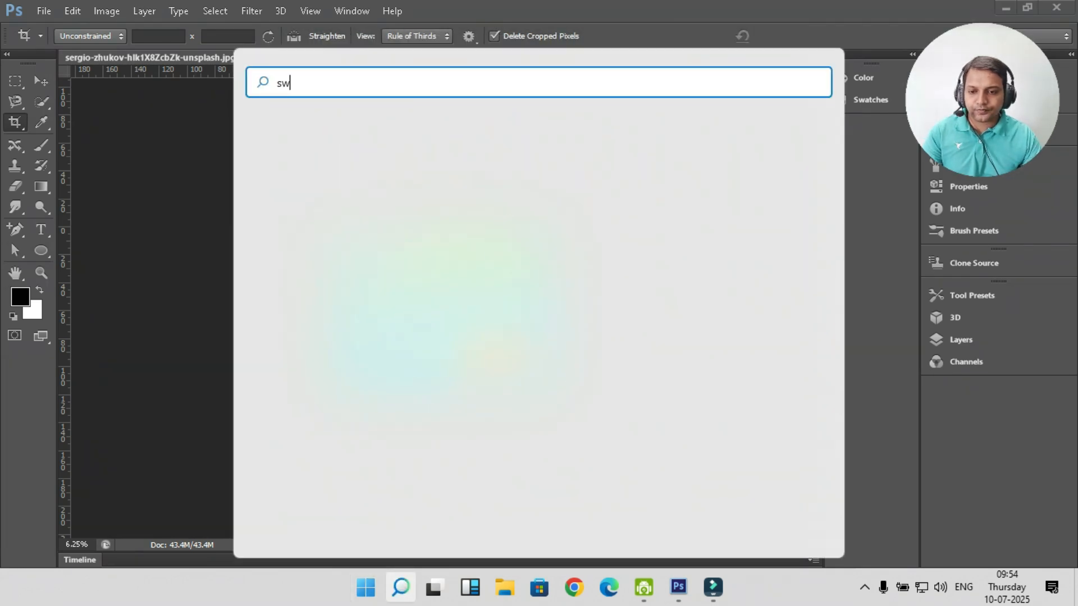
key("Return")
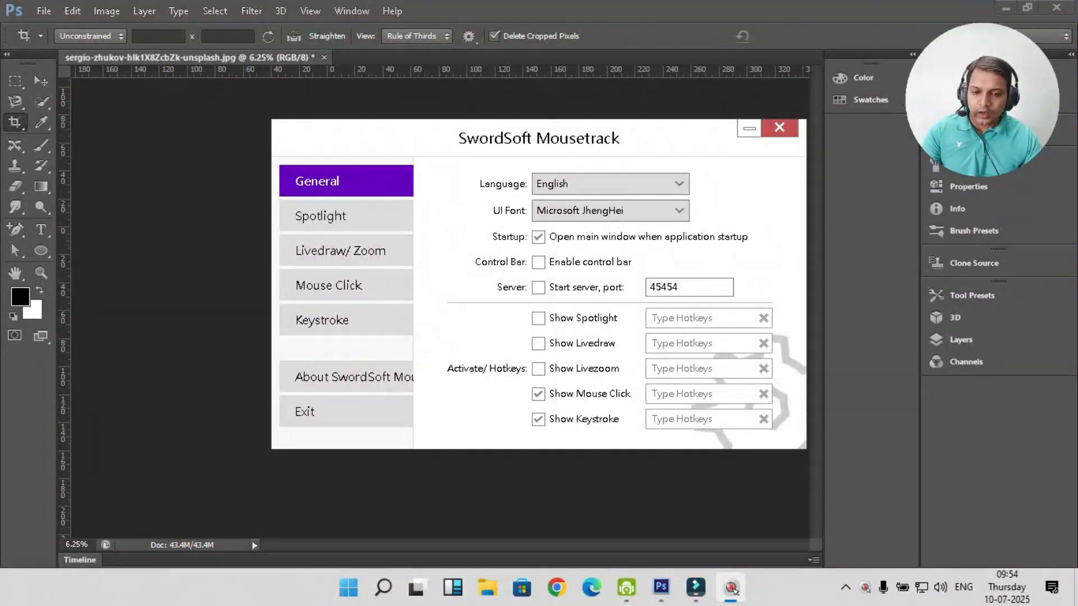
left_click(749, 128)
Undo both crops of the lake photo and close it without saving
key("ctrl+alt+z")
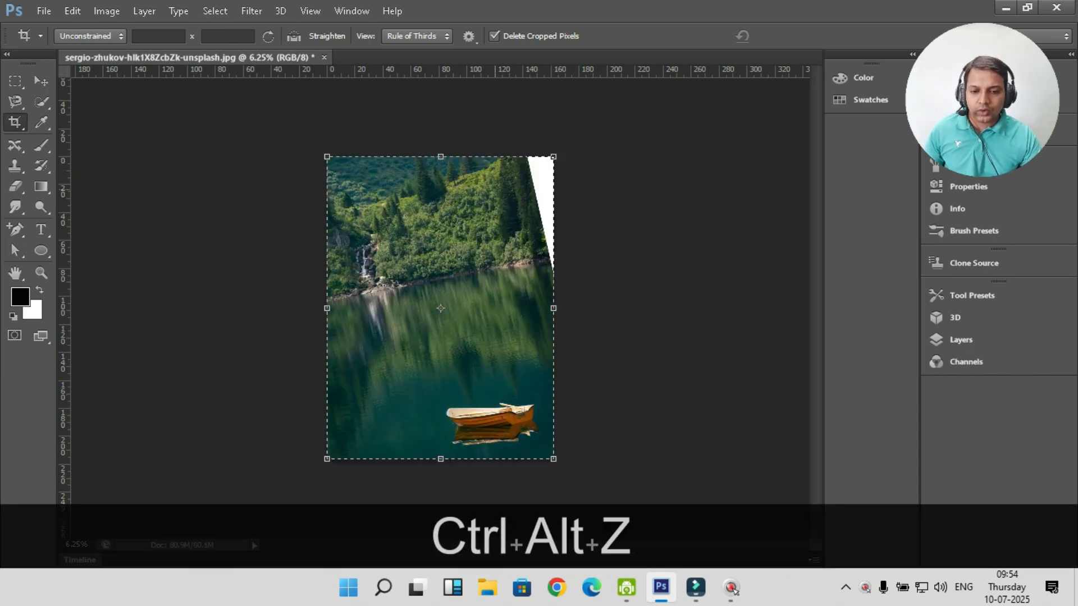
key("ctrl+alt+z")
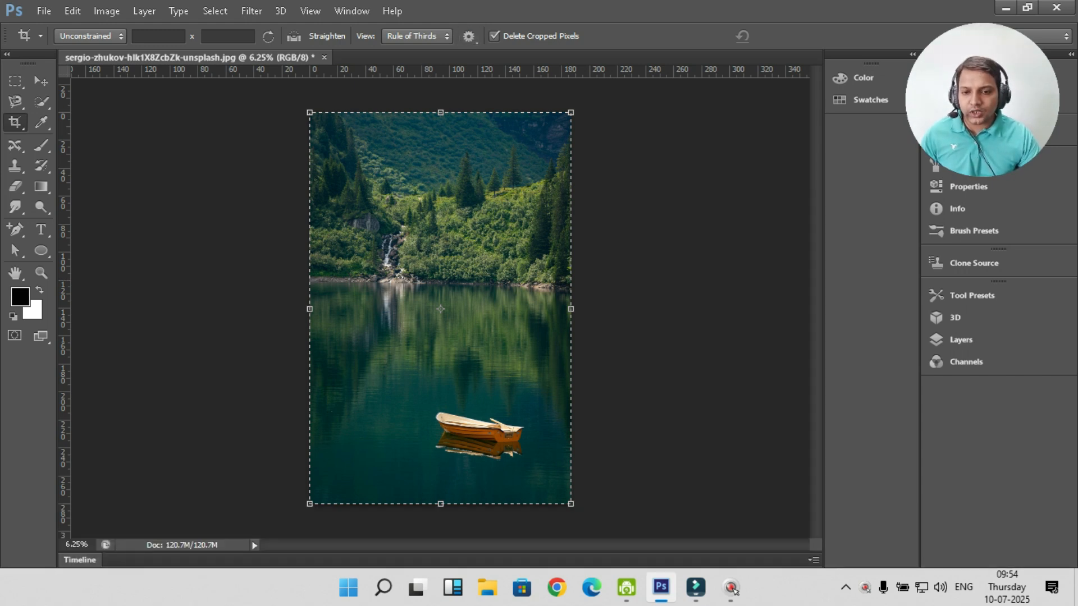
left_click(323, 57)
left_click(542, 229)
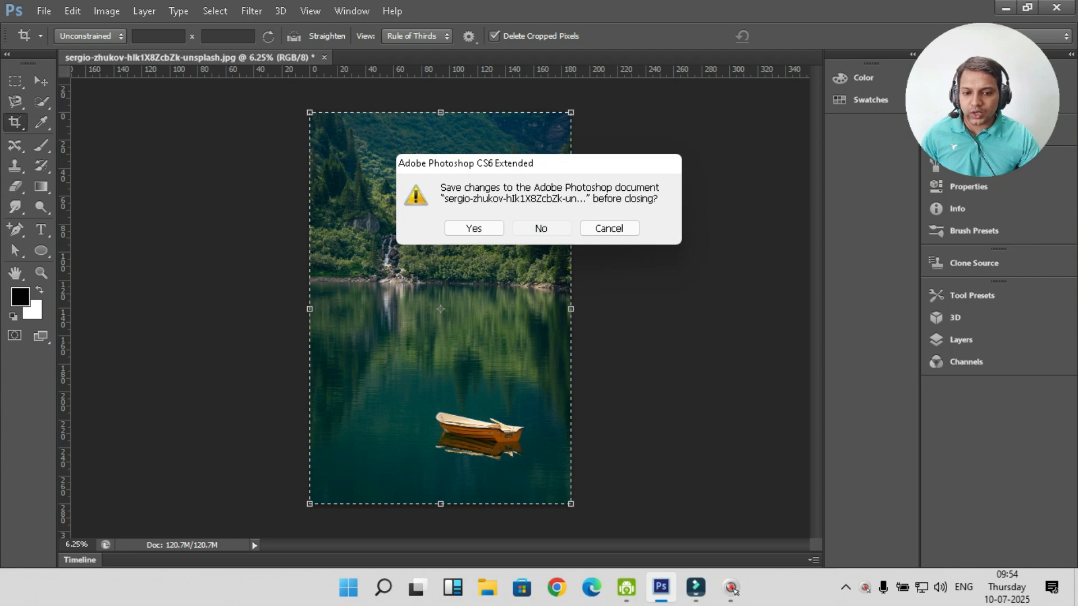
Open the fruit platter photo on a blue background from the PHOTOSHOP folder
key("alt+f")
key("Down")
key("Down")
key("Escape")
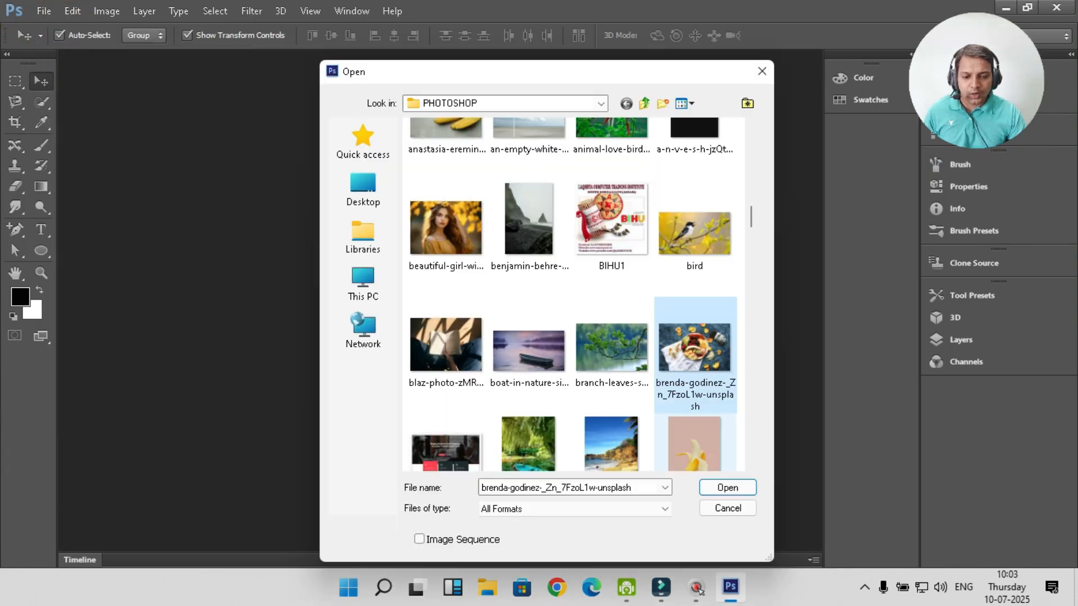
left_click(718, 488)
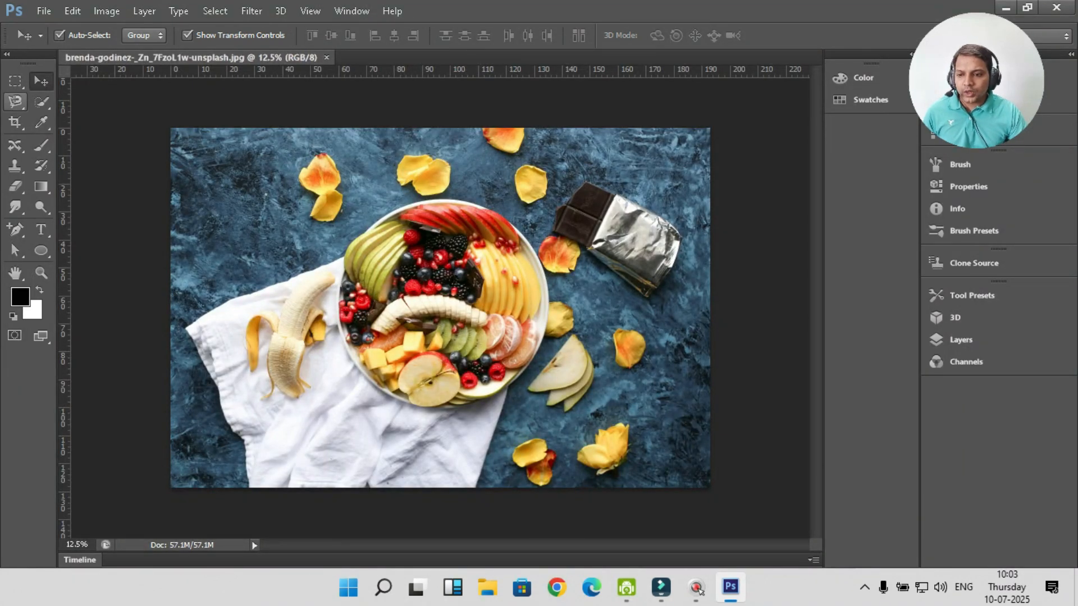
Start the Crop tool with the Diagonal overlay and try shrinking the frame from its upper-left corner before restoring it to the full photo
left_click(16, 122)
left_click(84, 120)
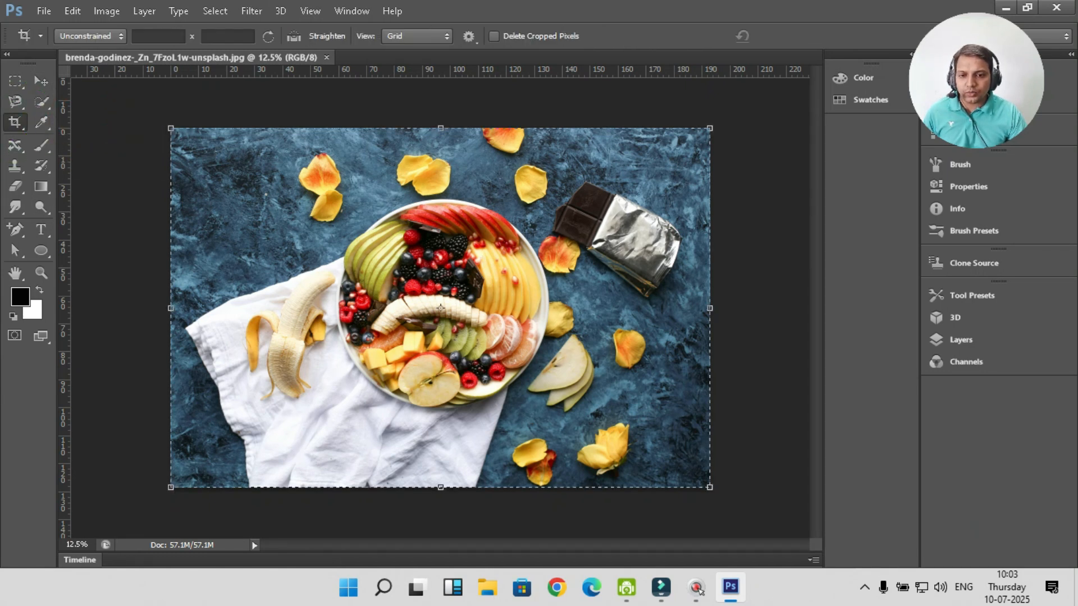
left_click(445, 35)
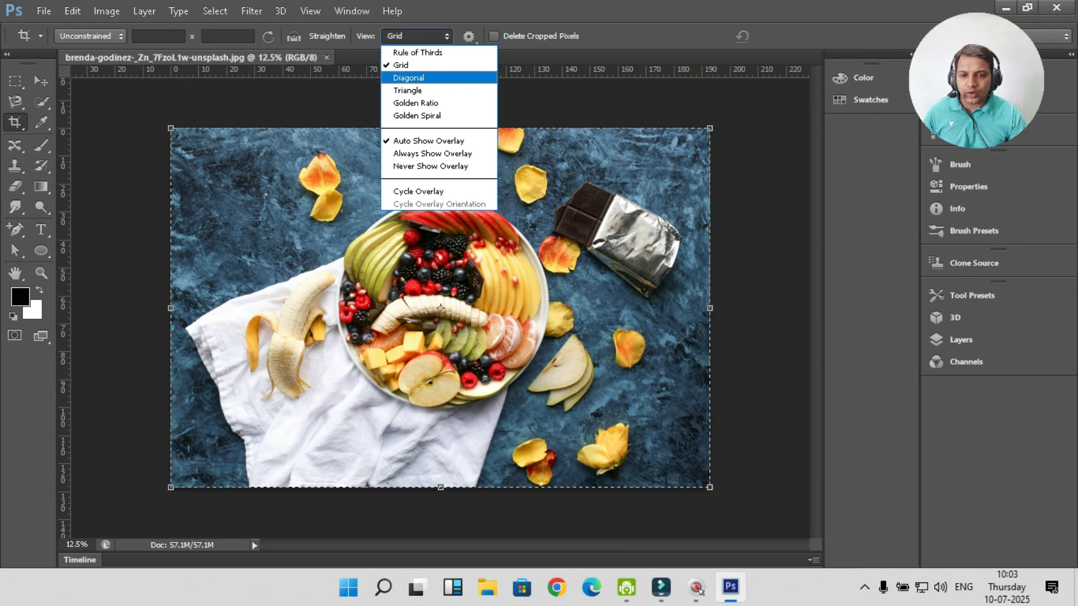
left_click(407, 77)
left_click_drag(170, 127, 227, 165)
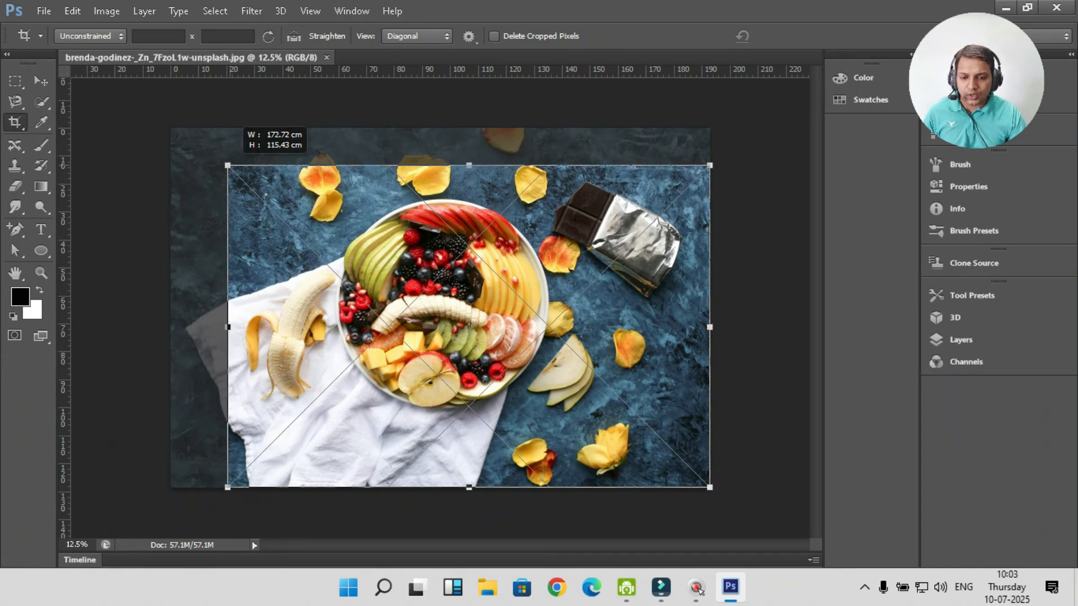
left_click_drag(227, 165, 171, 128)
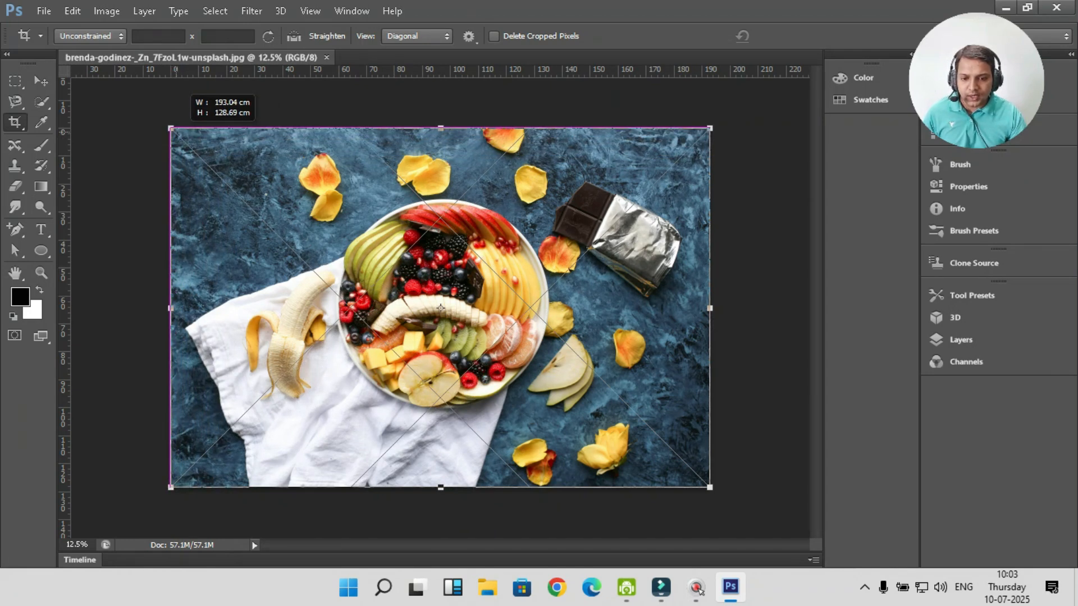
Tighten the crop frame around the fruit plate from its left edge and its upper-left, lower-right and upper-right corners
left_click_drag(170, 308, 178, 308)
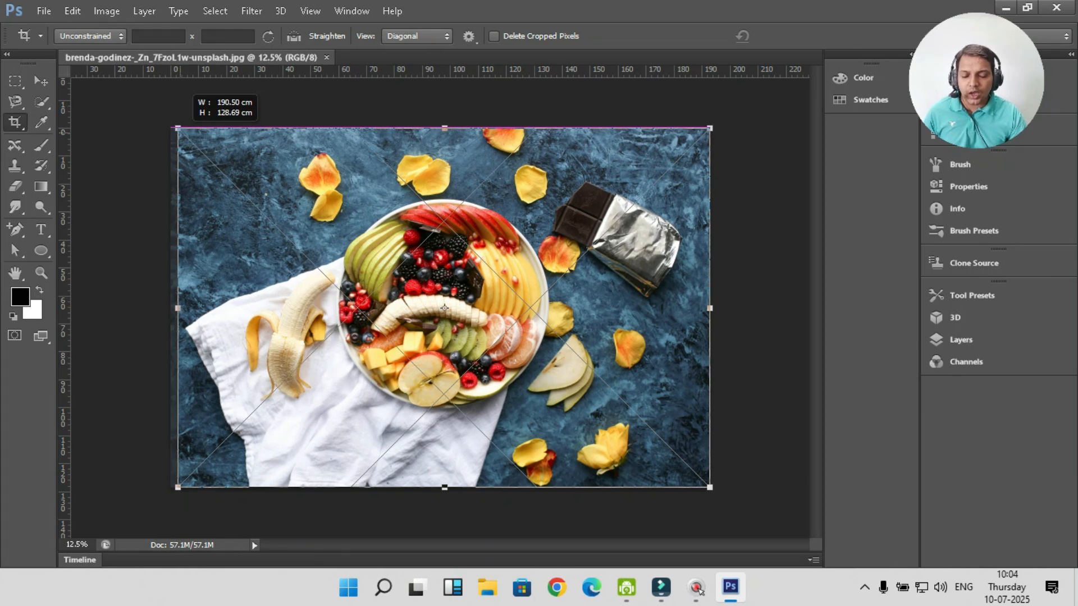
left_click_drag(178, 128, 234, 160)
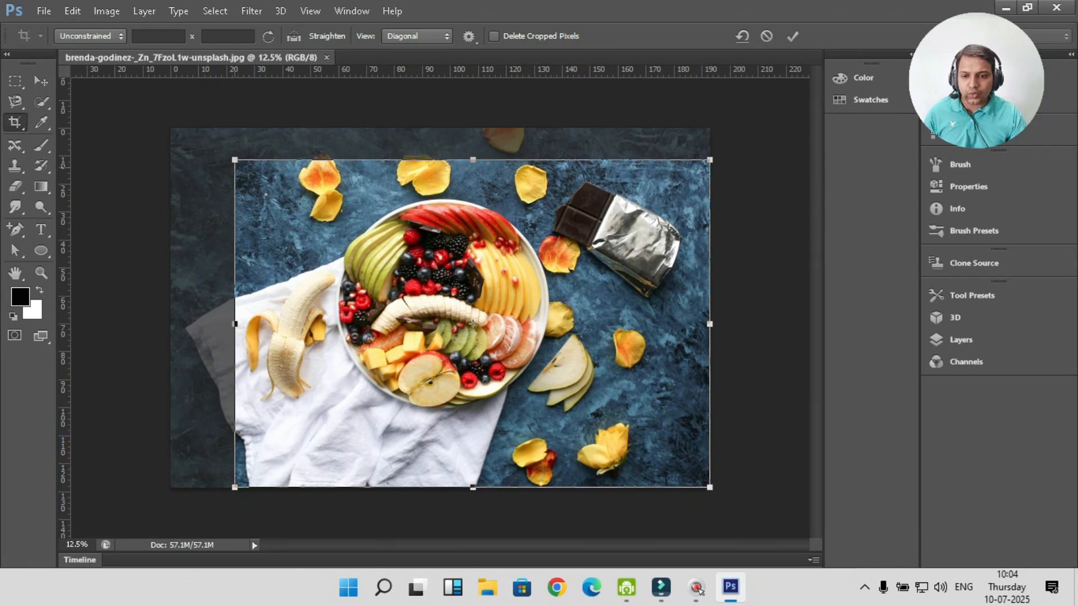
left_click_drag(235, 159, 304, 162)
left_click_drag(709, 487, 630, 418)
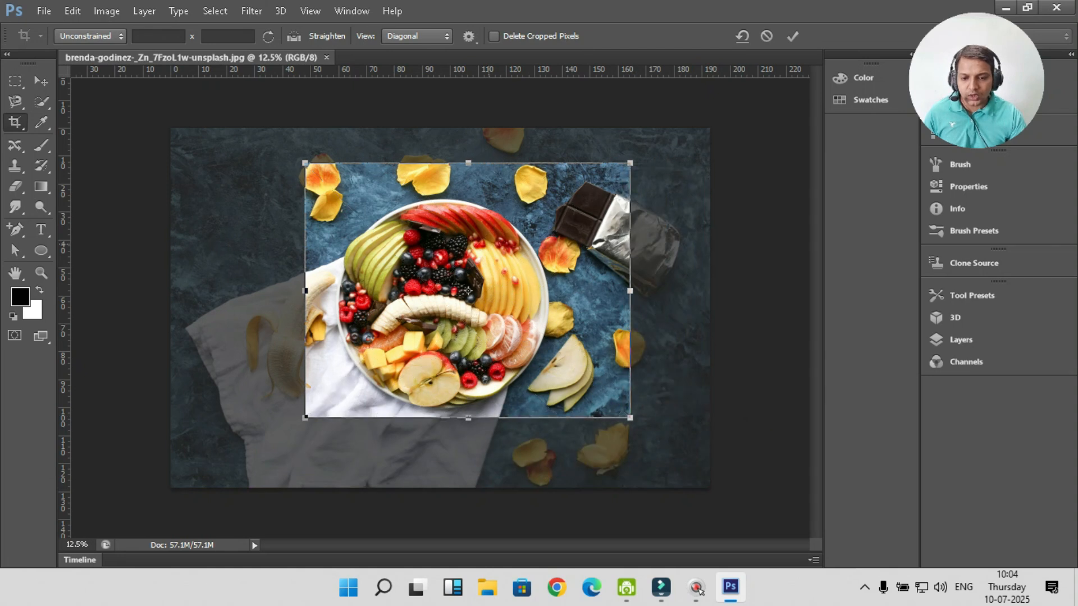
left_click_drag(630, 163, 595, 175)
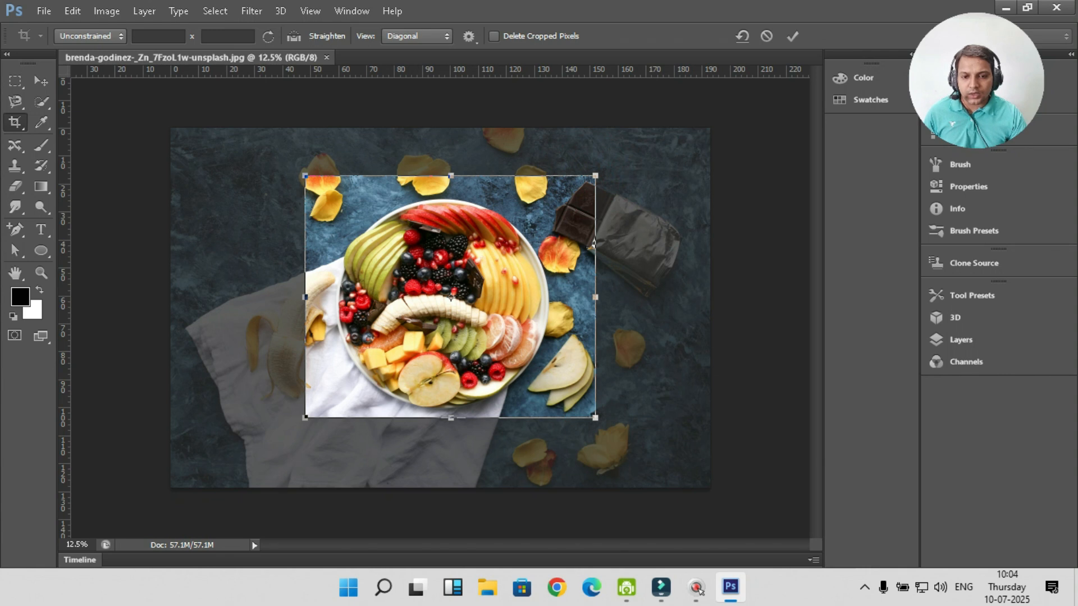
Switch the crop overlay to Golden Spiral and reframe the crop to include the peeled banana and the full plate
left_click(417, 36)
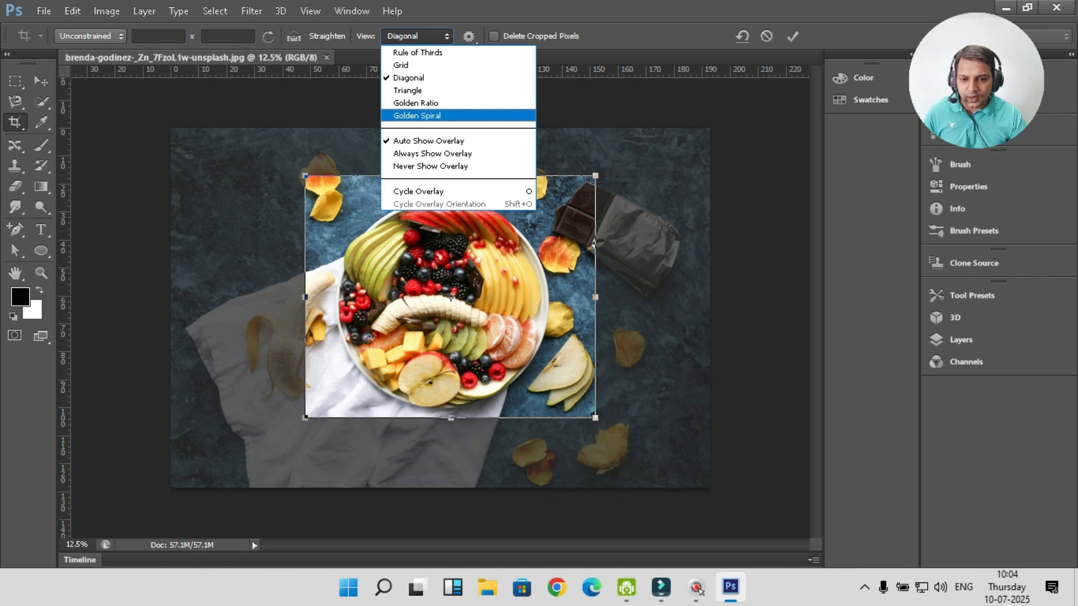
left_click(415, 115)
left_click_drag(305, 175, 285, 185)
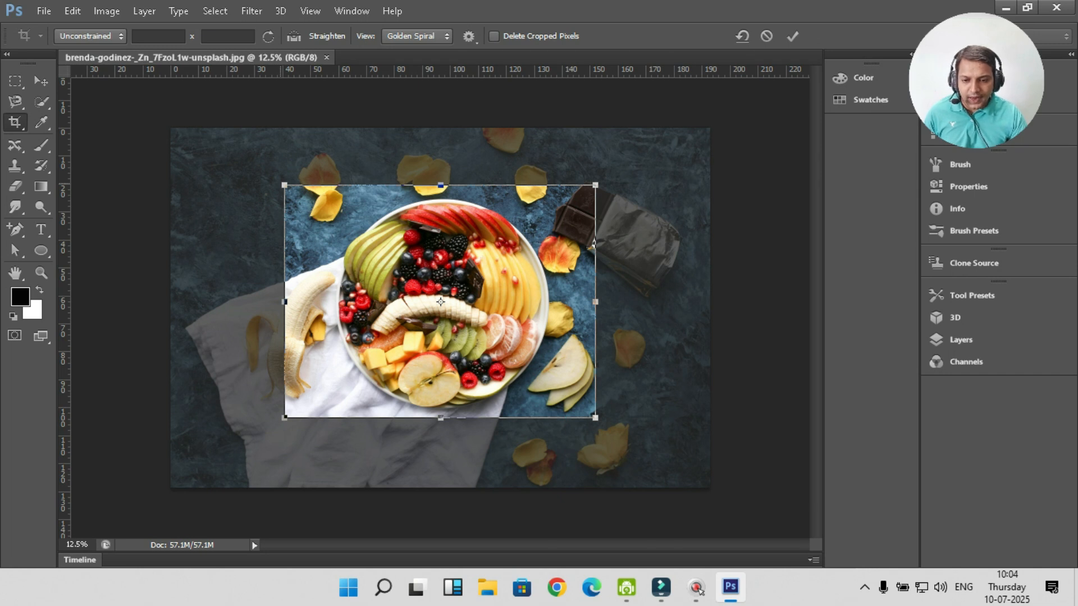
left_click_drag(284, 185, 199, 158)
left_click_drag(593, 244, 554, 368)
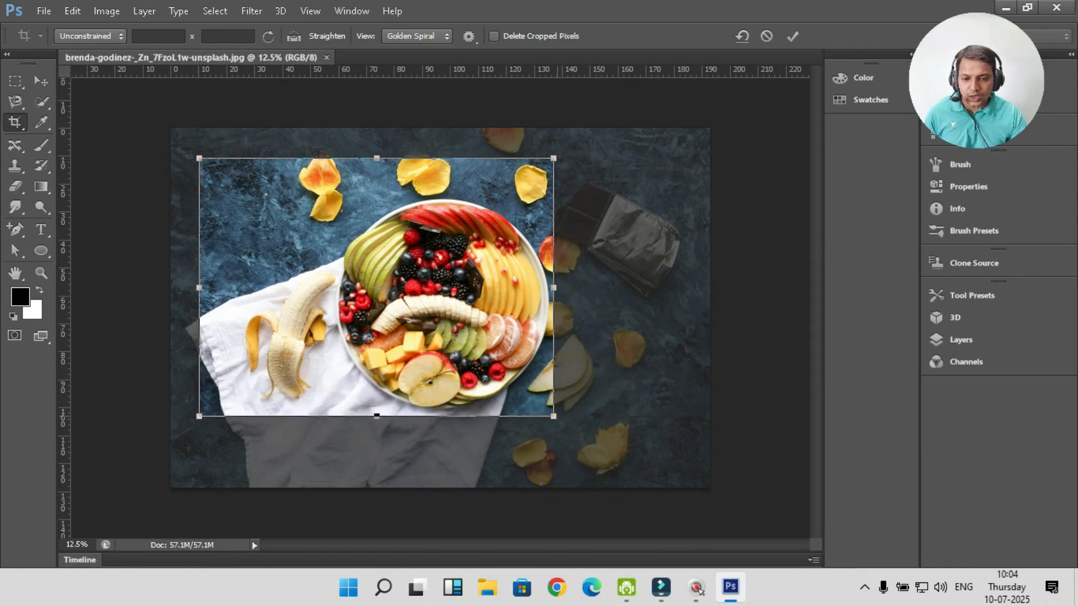
Tighten the crop frame's upper-left corner around the banana and plate, and apply the crop
left_click_drag(199, 158, 244, 191)
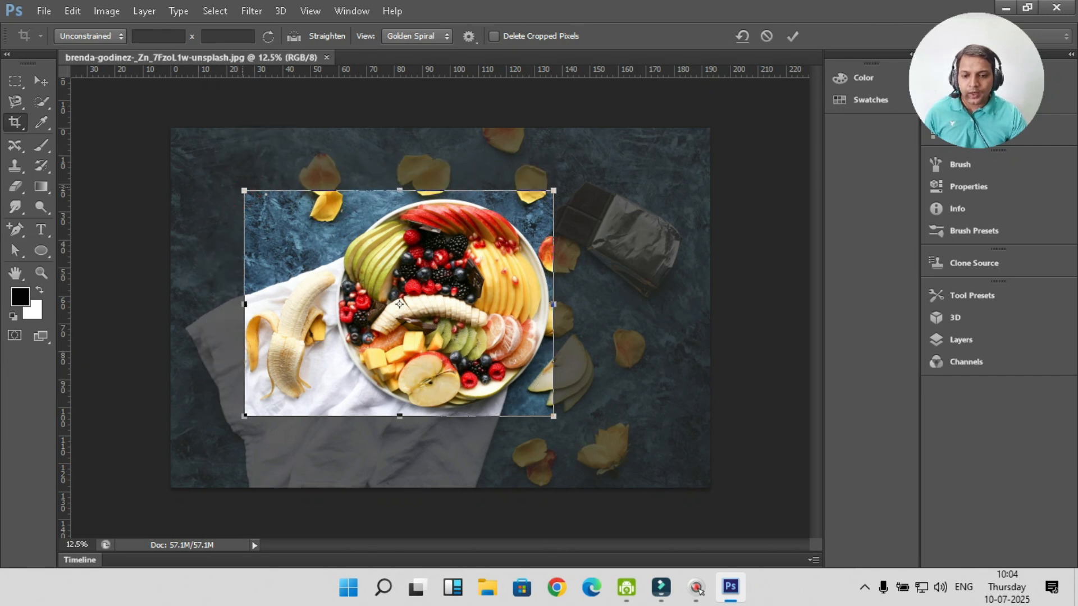
key("Return")
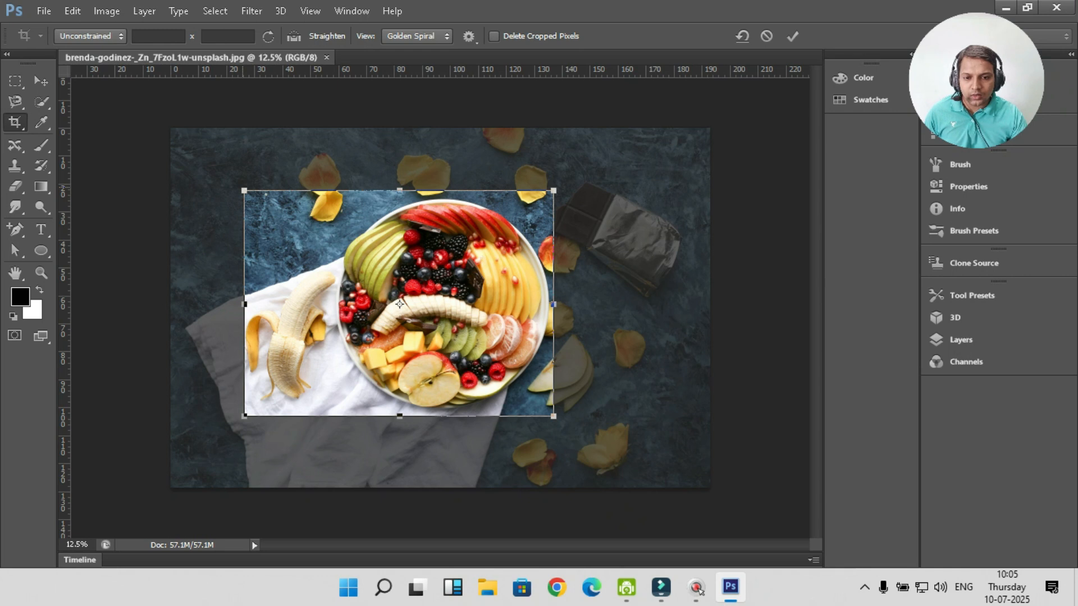
left_click(791, 36)
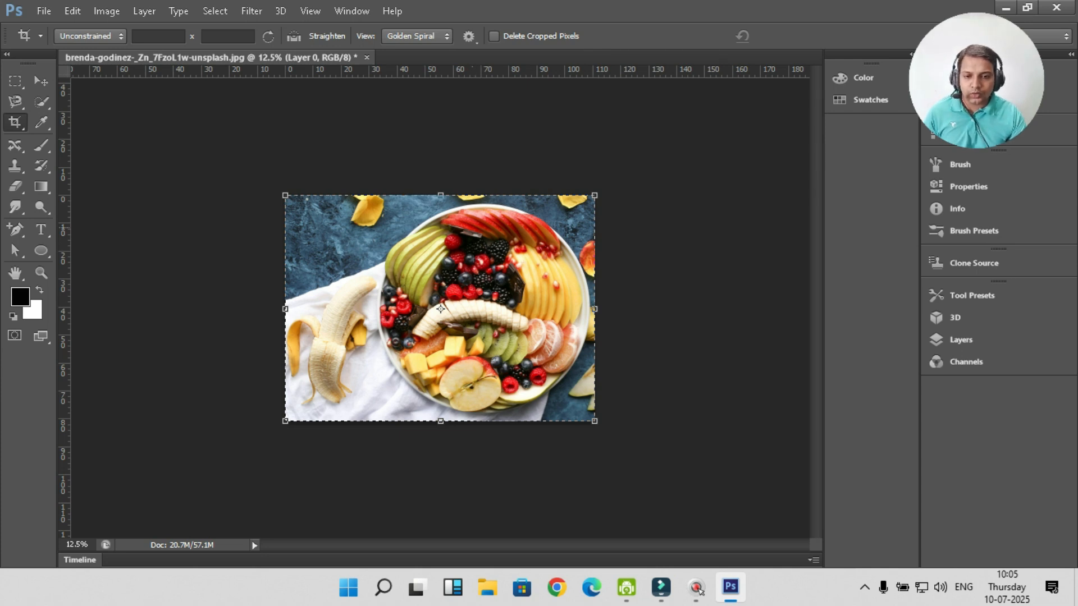
left_click(427, 36)
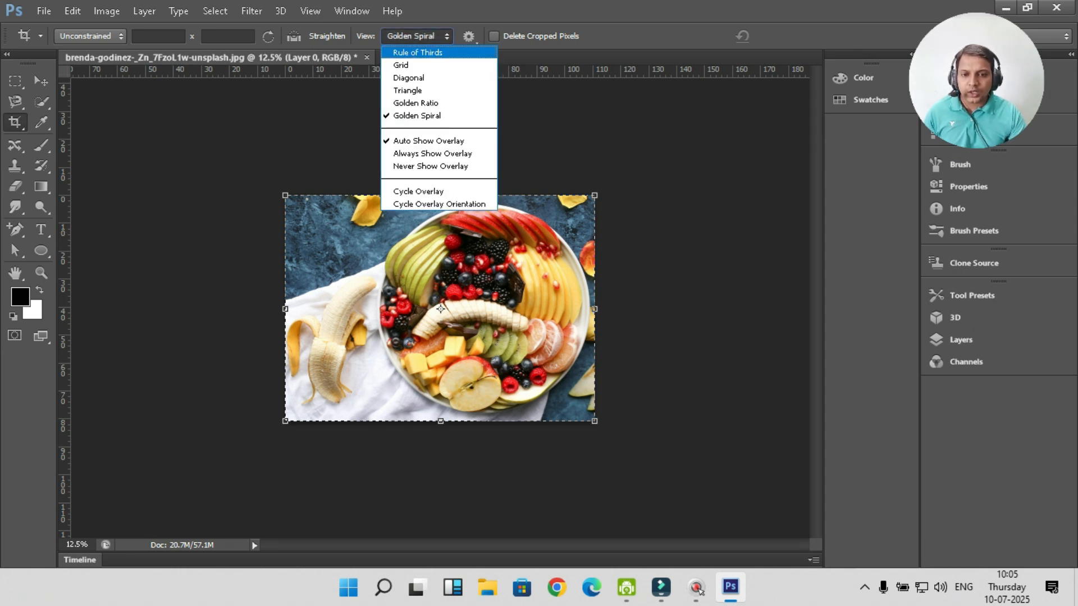
left_click(617, 32)
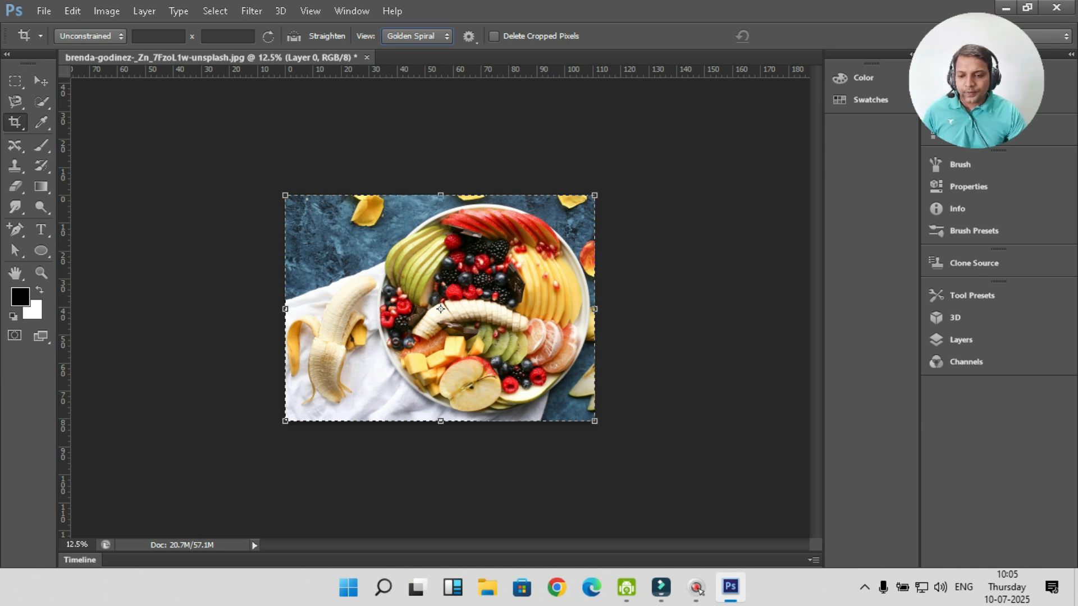
right_click(15, 121)
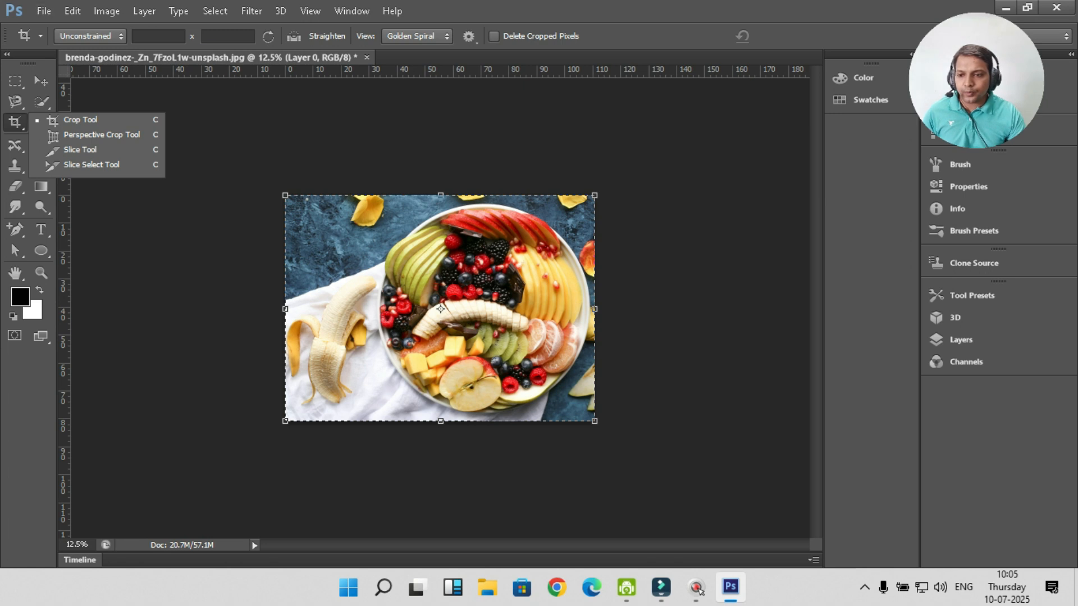
Open the photo of hands holding an open book from the PHOTOSHOP folder, using the copy without (1) in its name
left_click(44, 11)
left_click(57, 48)
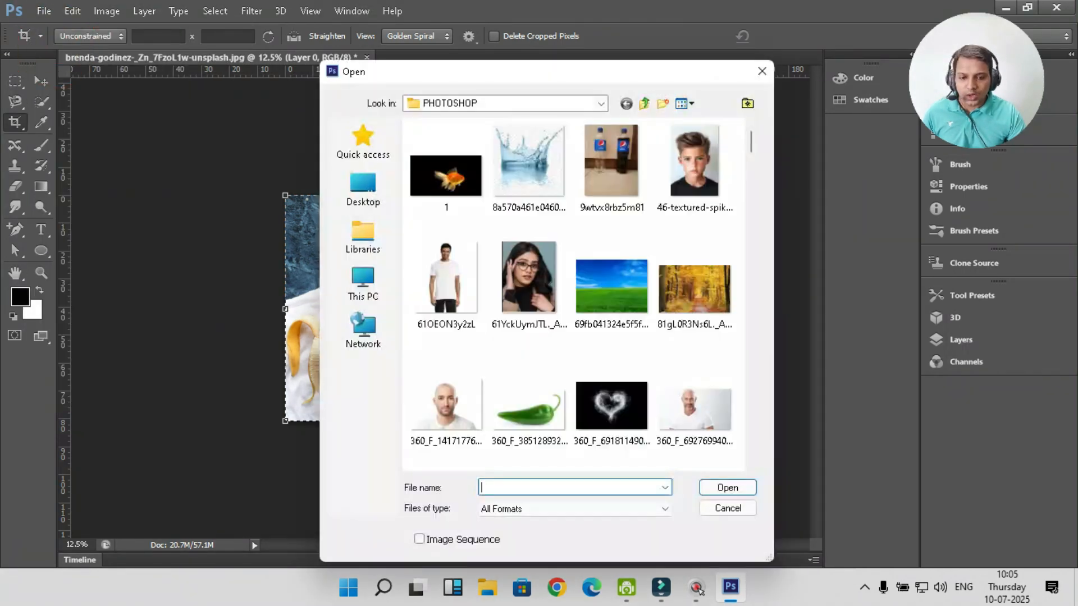
scroll(695, 285, "down", 6)
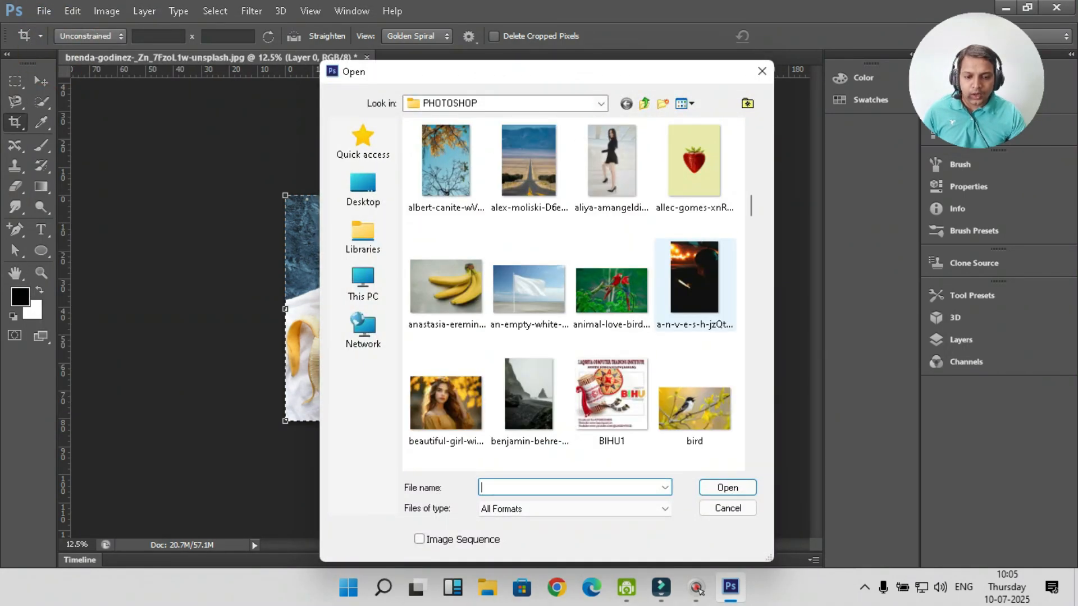
scroll(695, 285, "down", 3)
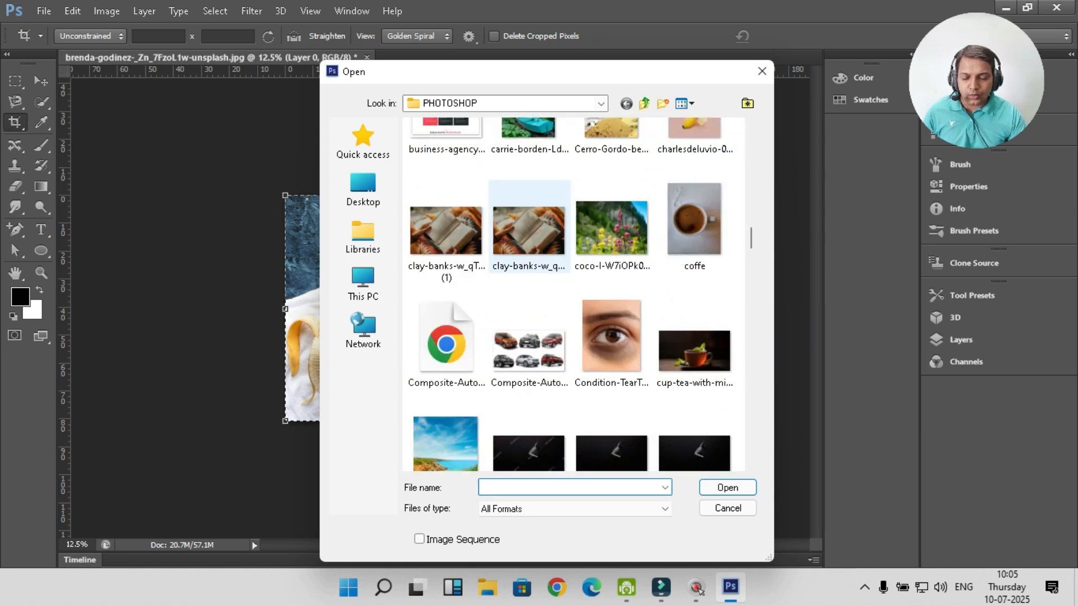
left_click(526, 233)
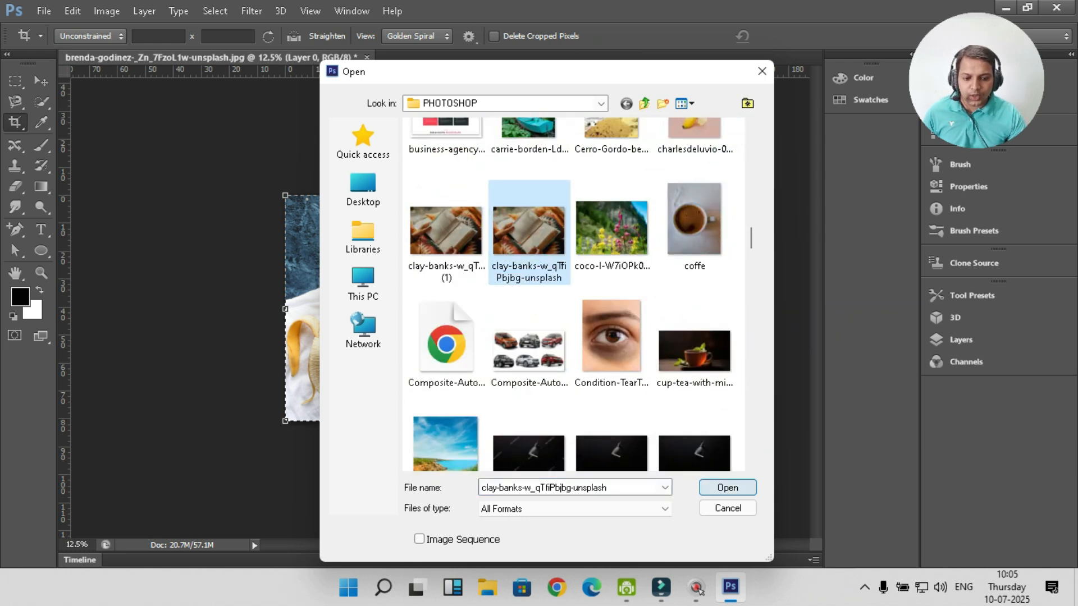
left_click(728, 487)
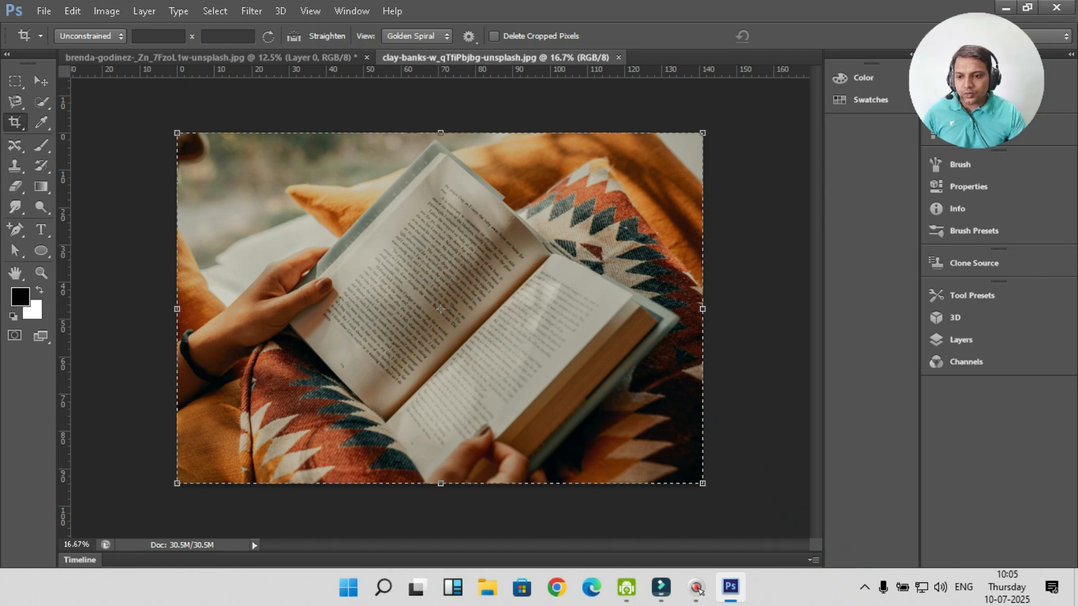
Crop and flatten the open book's left page with the Perspective Crop tool, marking the page's four corners
right_click(15, 122)
left_click(101, 134)
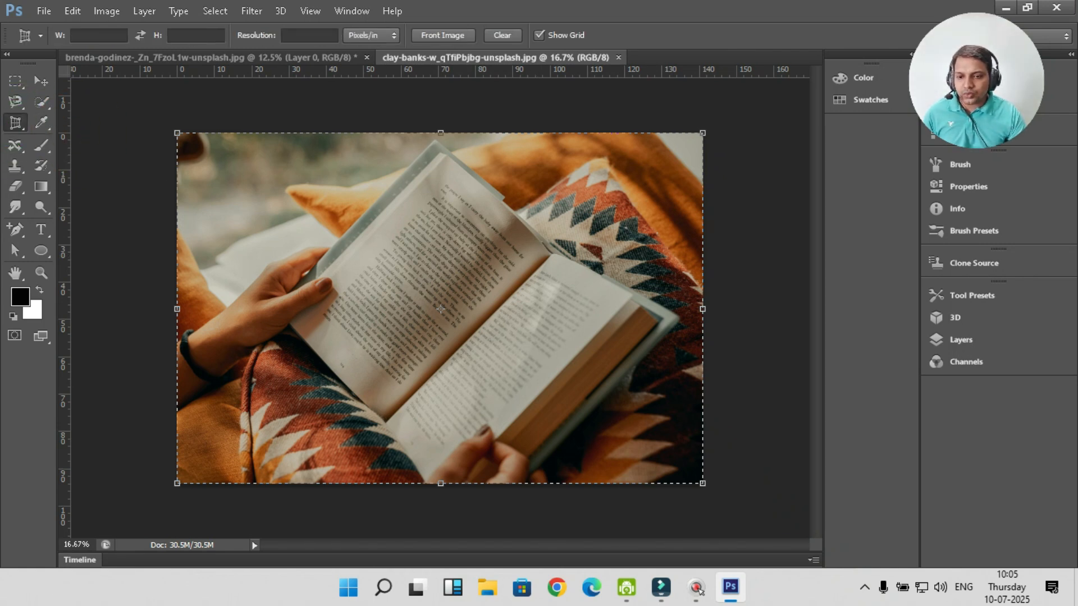
left_click(446, 156)
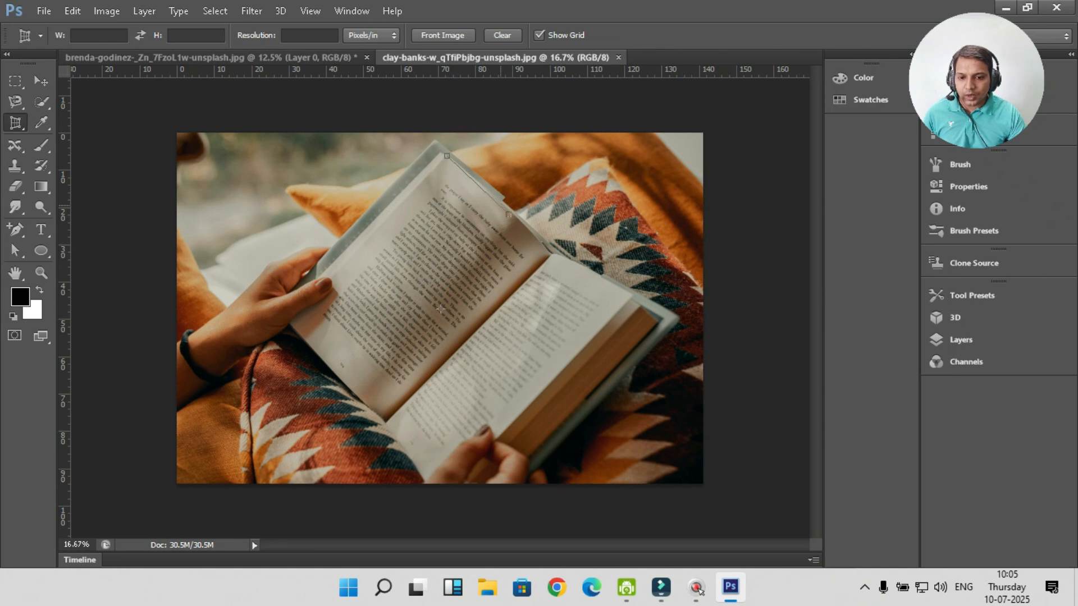
left_click(553, 256)
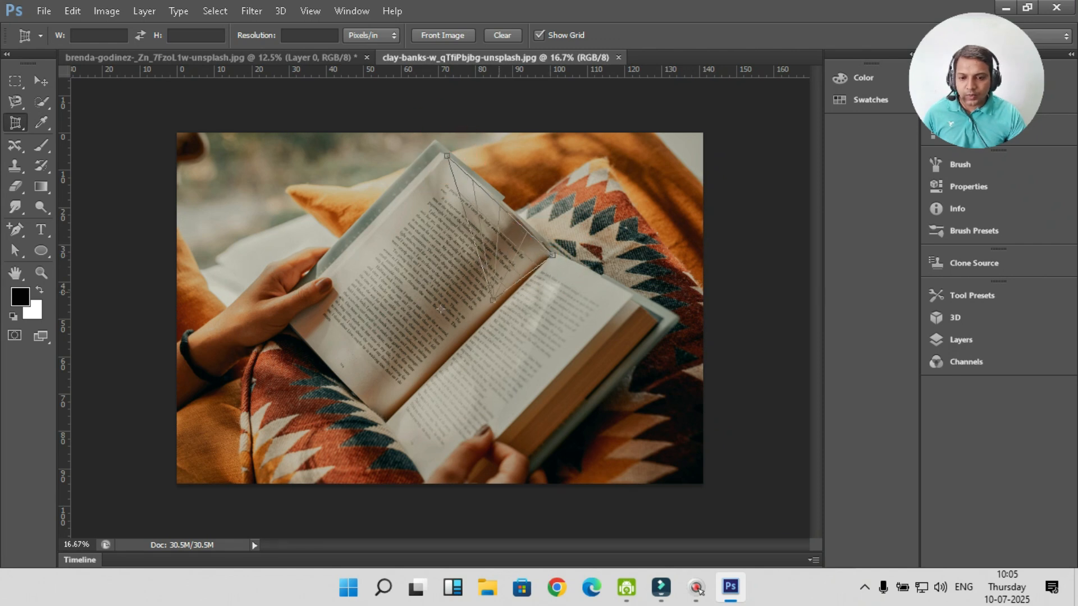
left_click(392, 416)
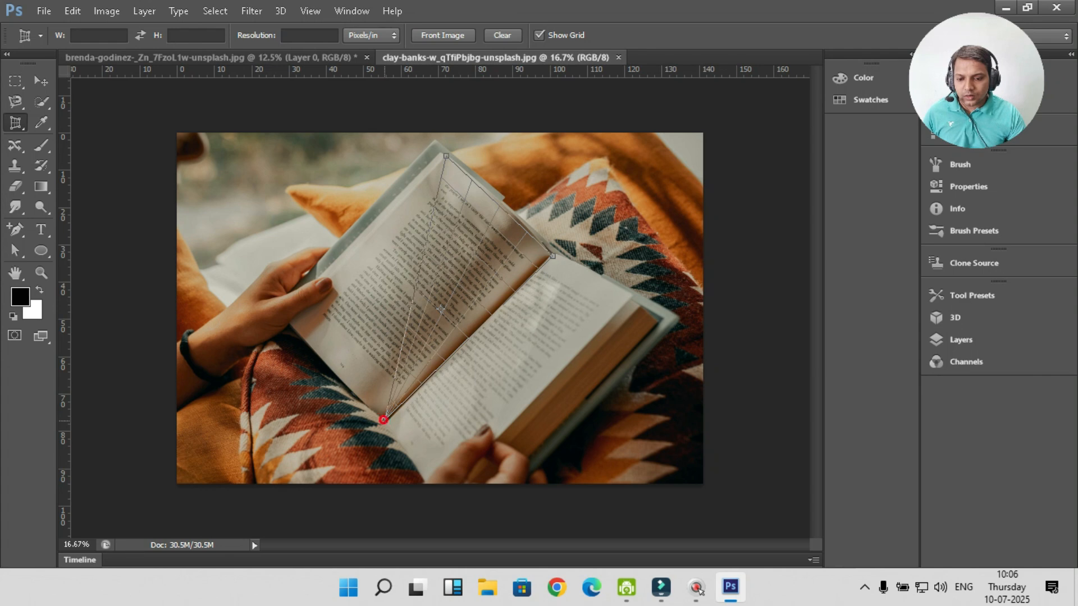
left_click(285, 316)
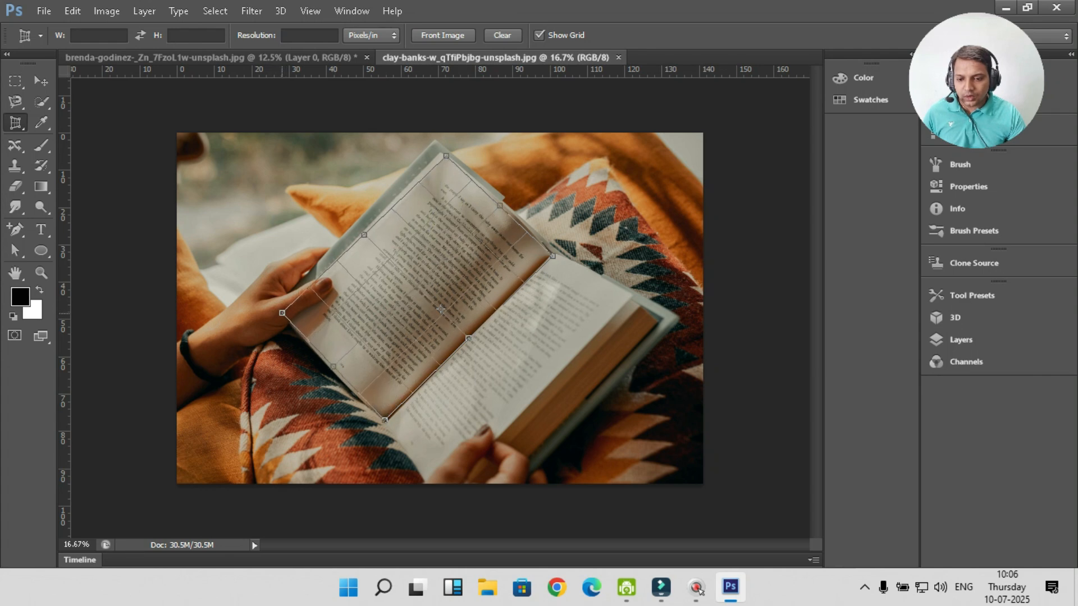
left_click(281, 313)
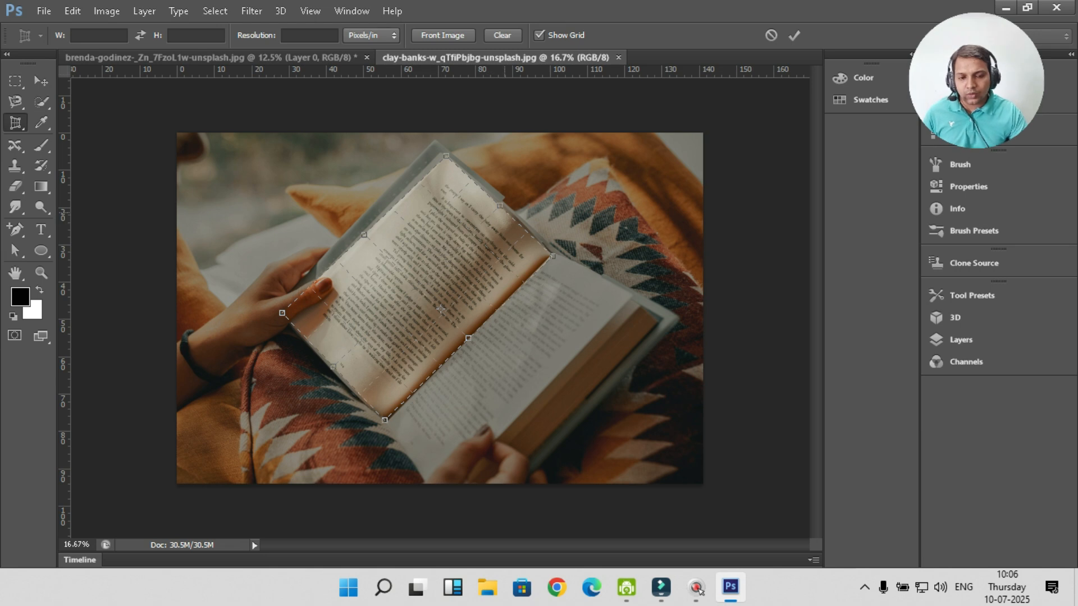
key("Return")
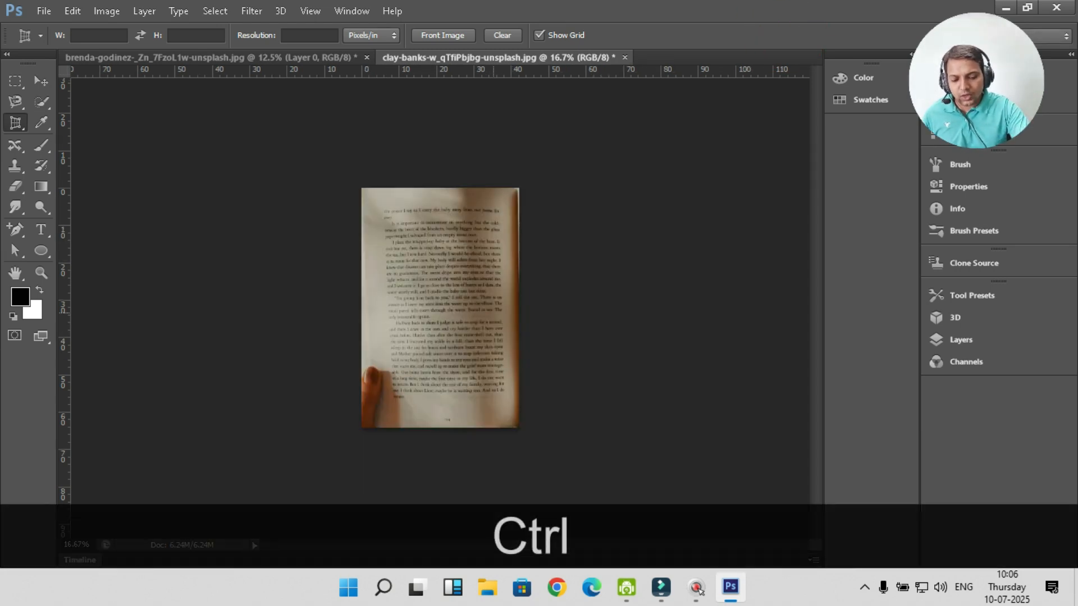
key("ctrl+=")
key("ctrl+=")
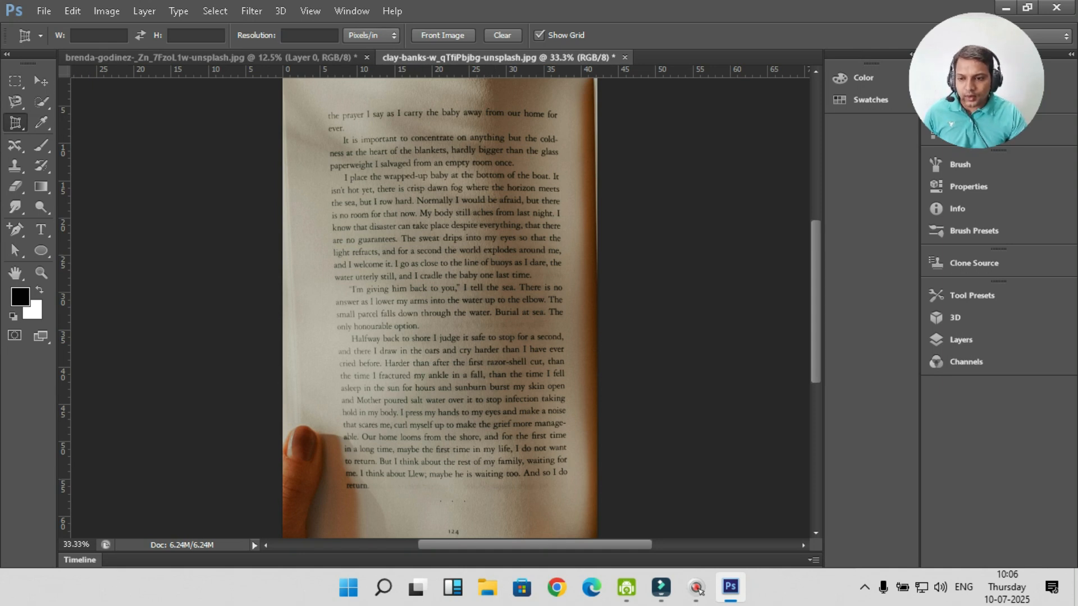
Close the book photo and the fruit platter photo without saving either one
right_click(16, 120)
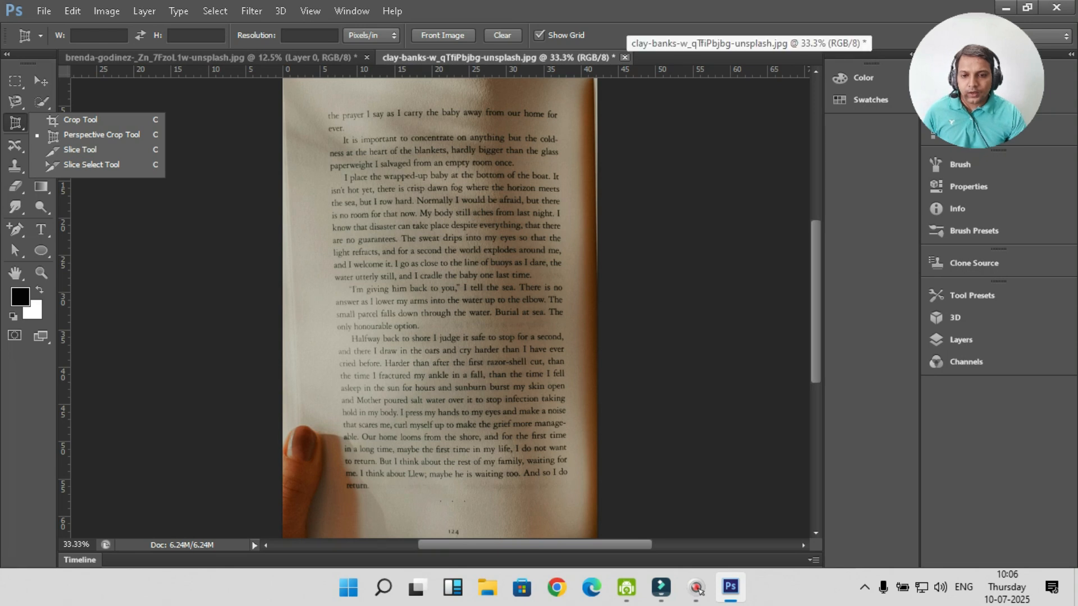
left_click(625, 57)
left_click(542, 230)
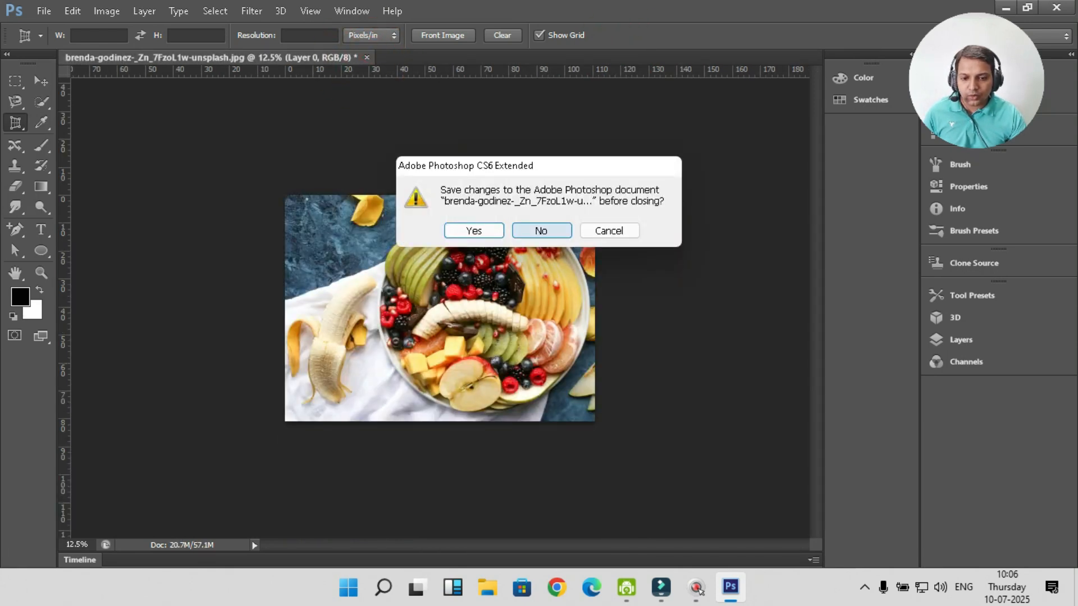
key("n")
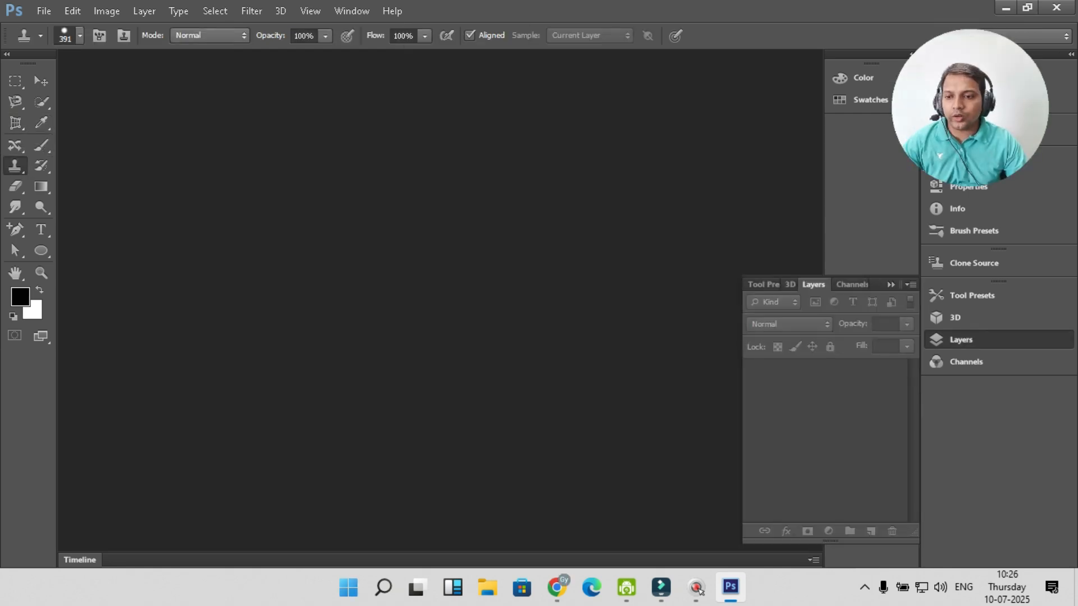
left_click(44, 11)
left_click(61, 44)
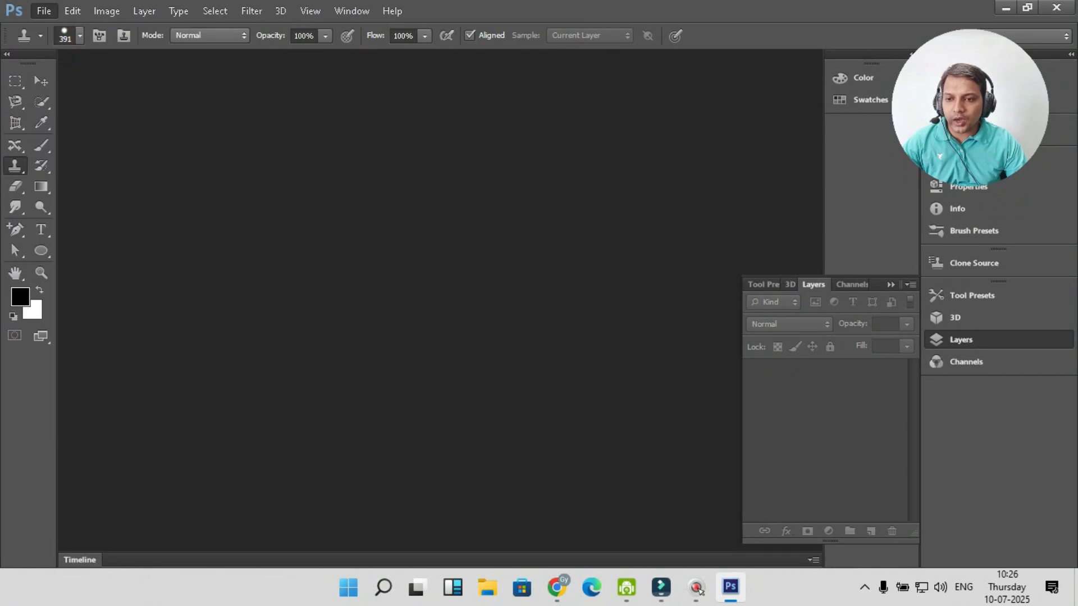
scroll(617, 345, "down", 10)
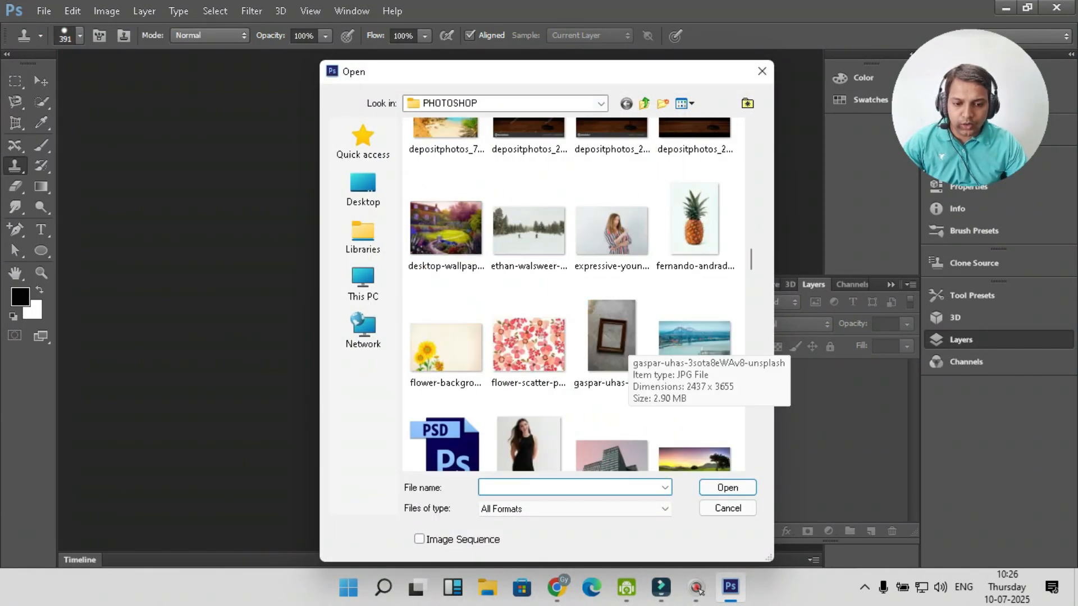
scroll(612, 292, "down", 3)
scroll(611, 292, "up", 2)
scroll(612, 292, "down", 5)
scroll(573, 295, "down", 10)
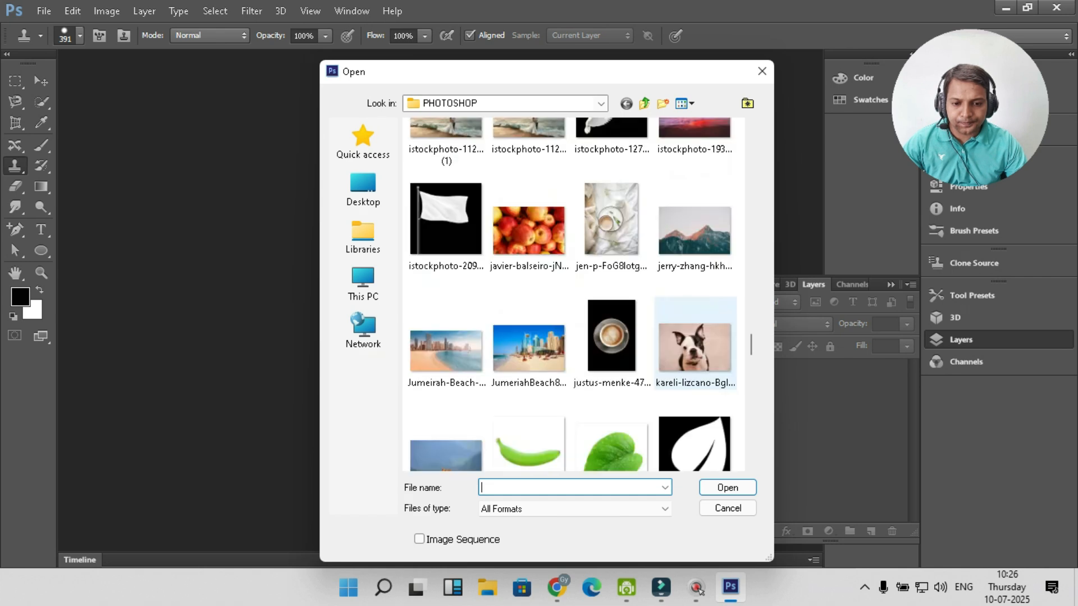
scroll(694, 303, "down", 8)
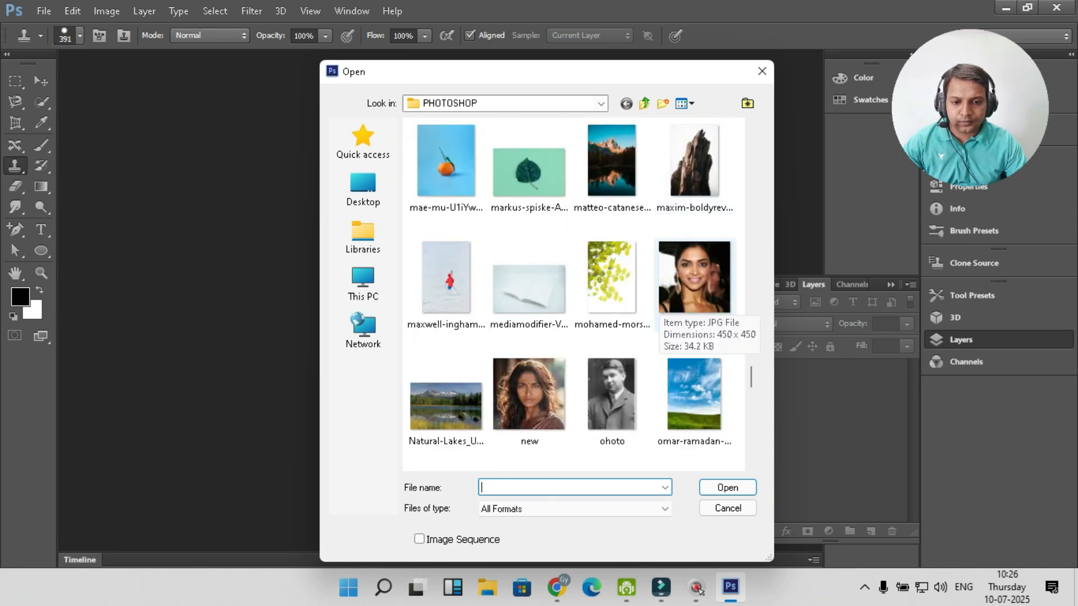
scroll(612, 286, "down", 4)
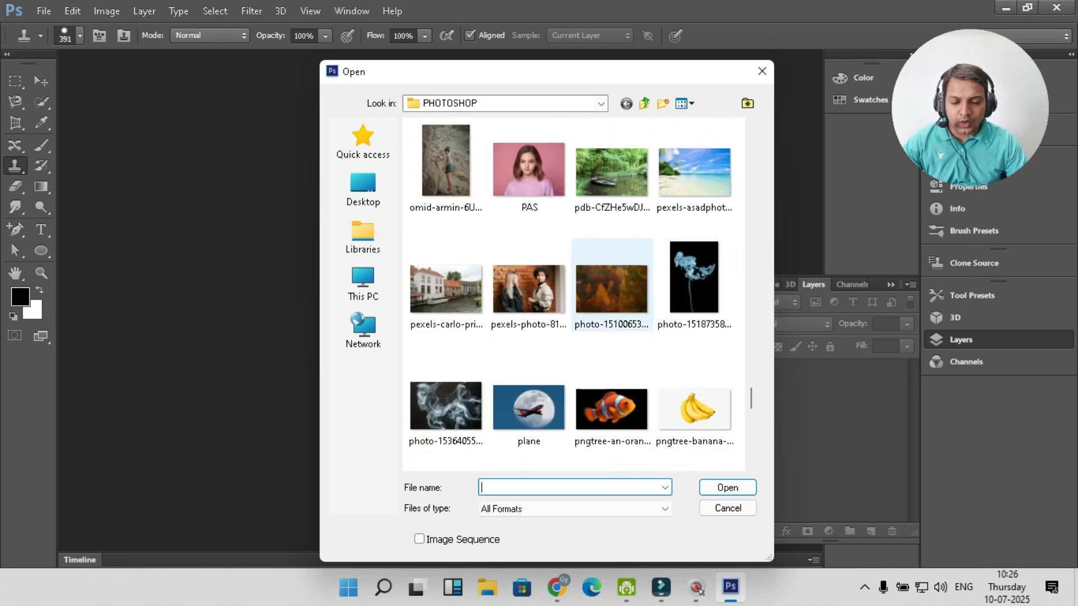
scroll(611, 286, "down", 5)
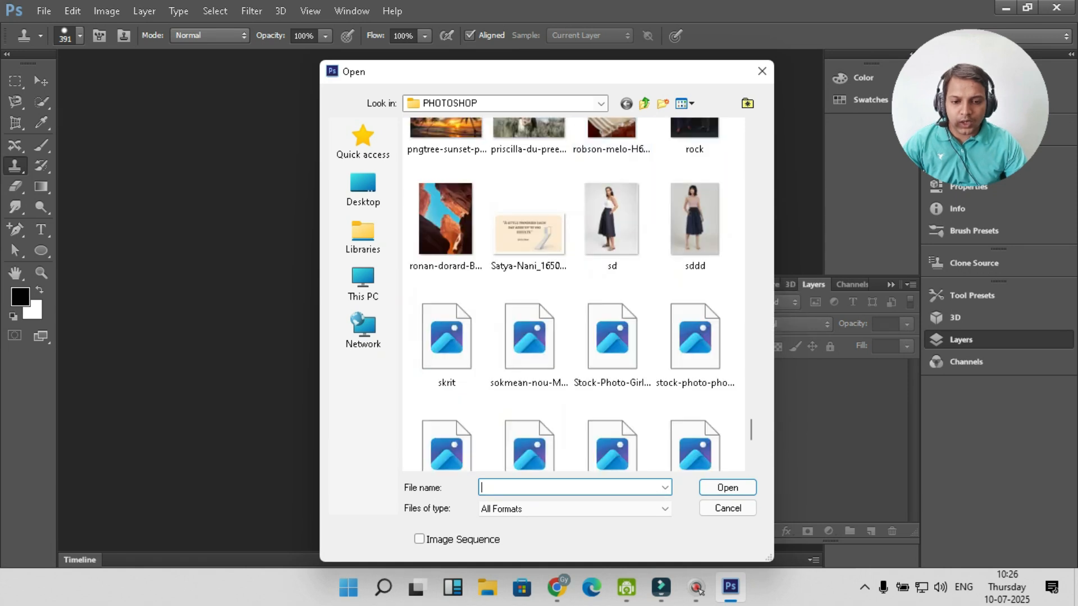
scroll(694, 292, "up", 9)
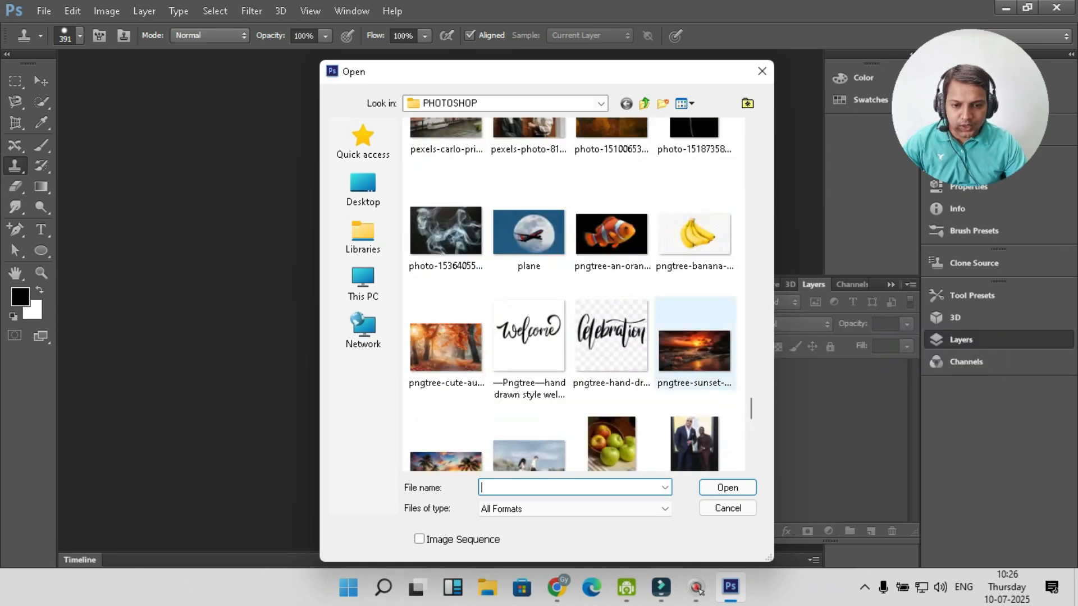
scroll(694, 286, "down", 3)
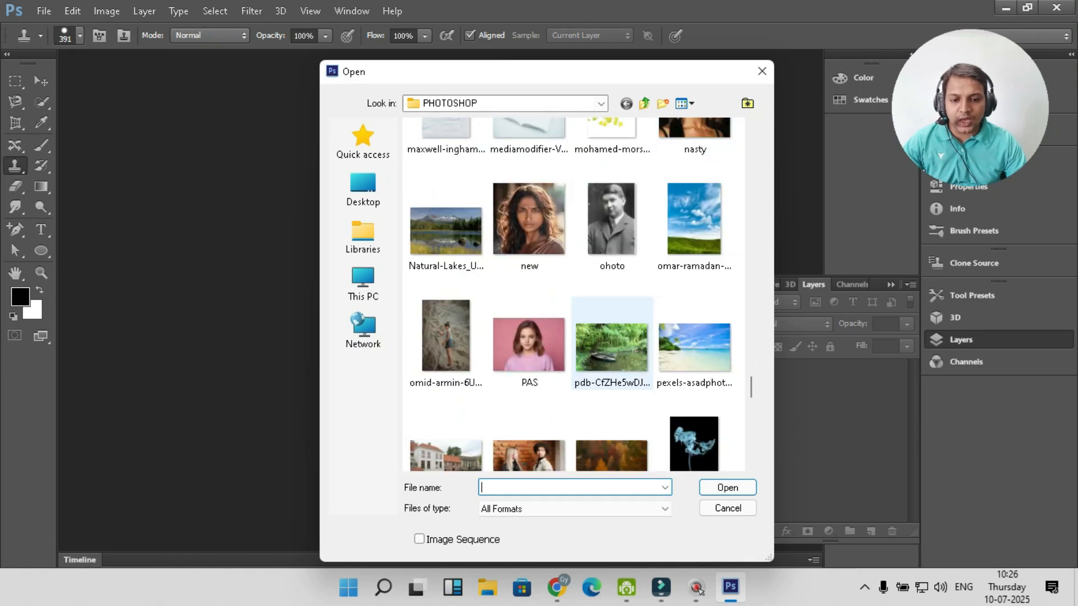
left_click(612, 348)
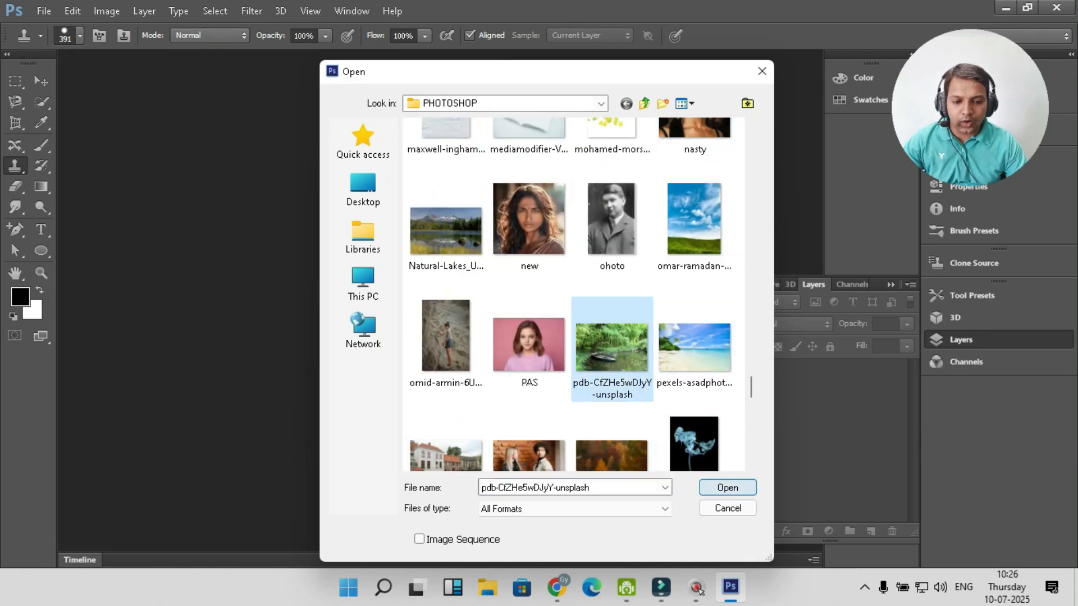
left_click(723, 487)
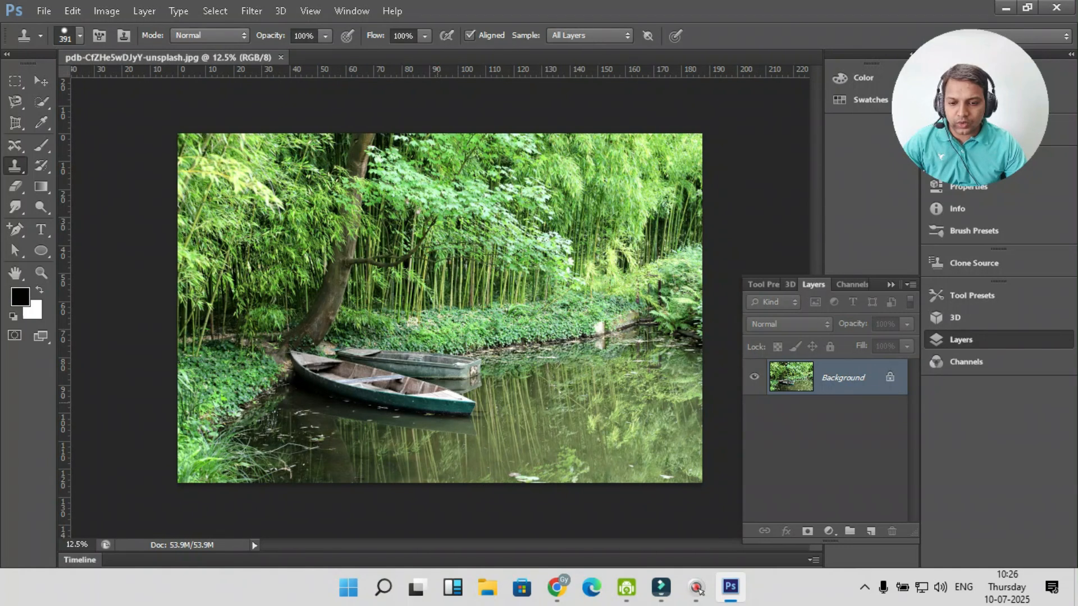
key("ctrl+w")
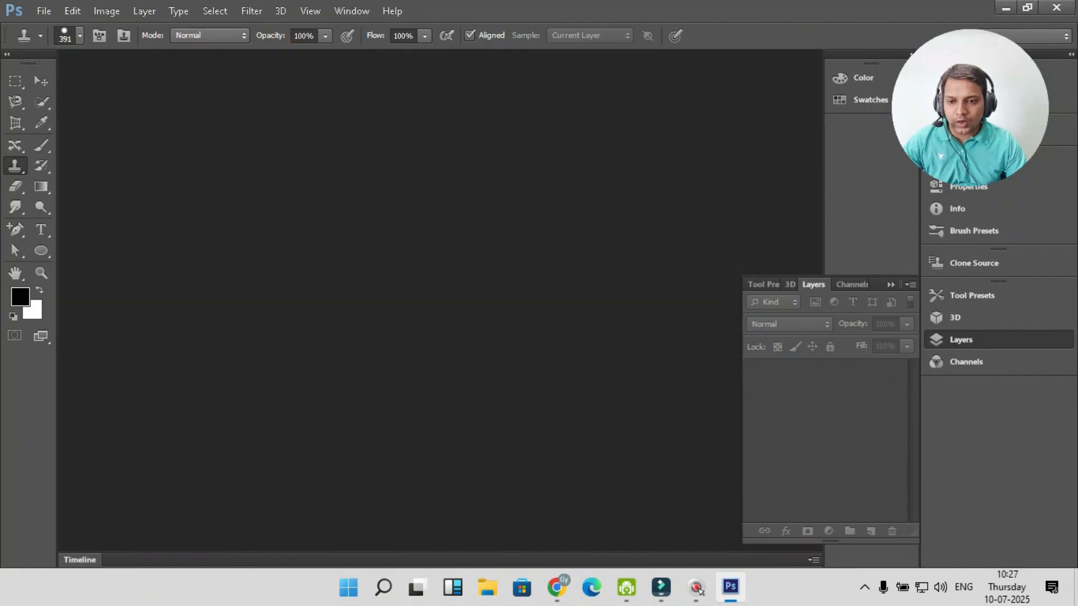
Open the photo of a white motorboat on a calm grey lake from the PHOTOSHOP folder
key("alt+f")
key("Down")
key("Return")
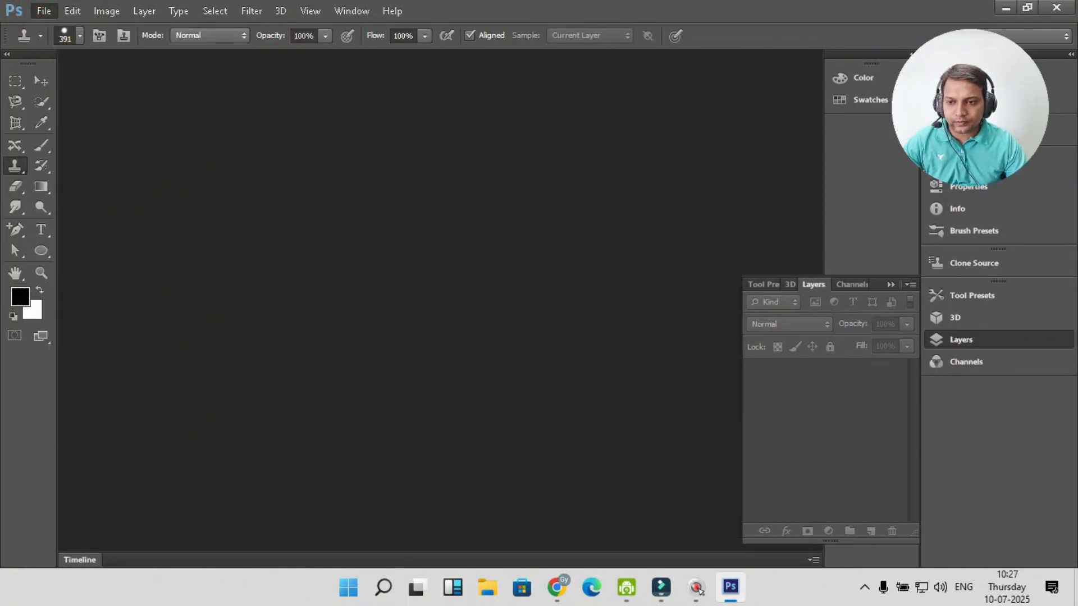
scroll(611, 252, "down", 10)
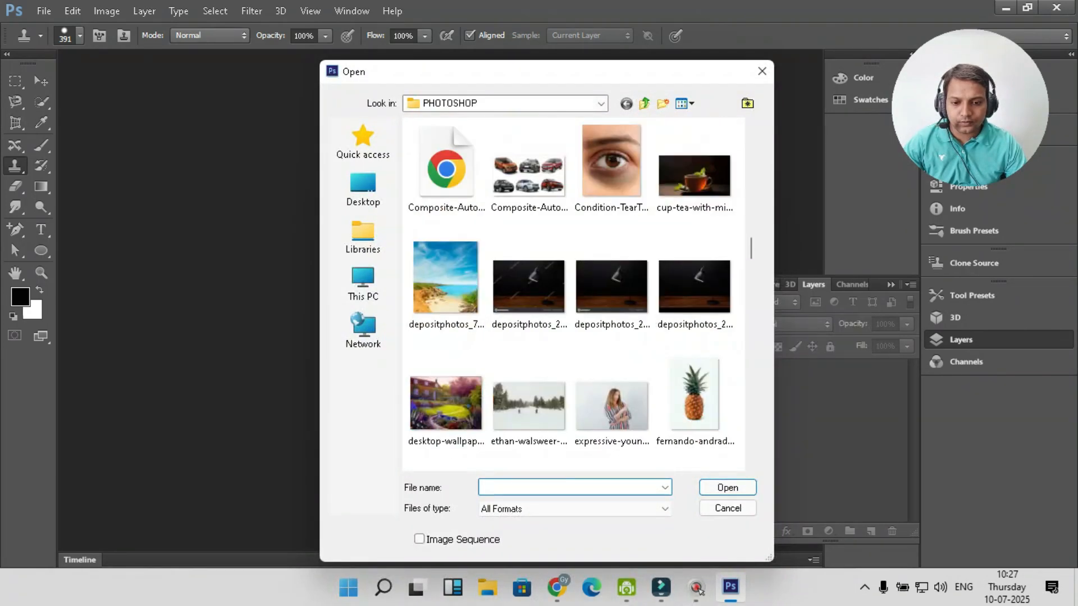
scroll(611, 253, "down", 5)
scroll(572, 292, "down", 10)
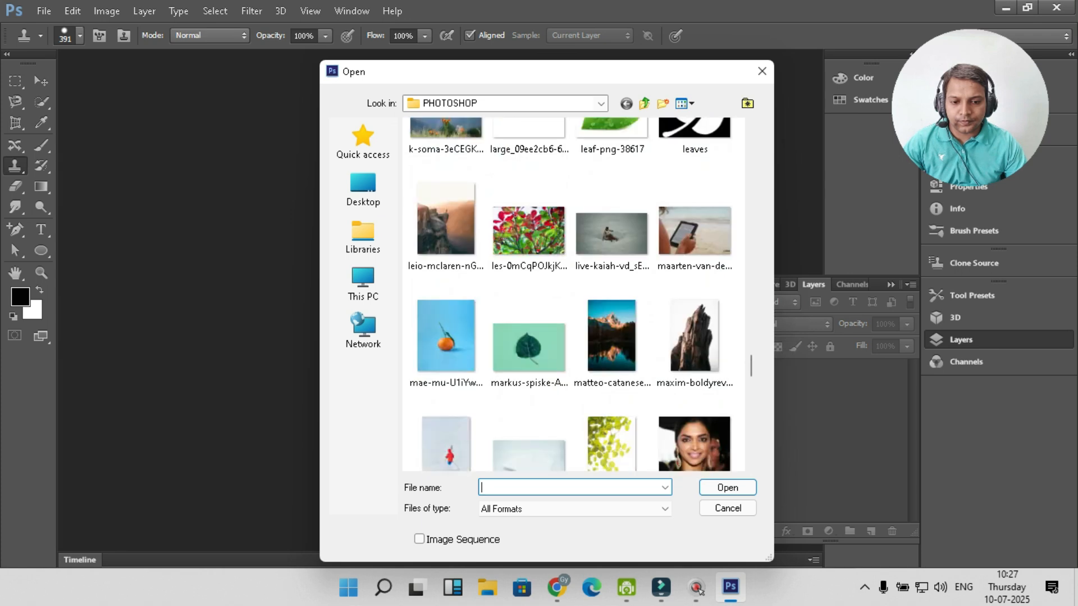
scroll(612, 236, "up", 3)
scroll(695, 252, "down", 6)
scroll(695, 281, "down", 6)
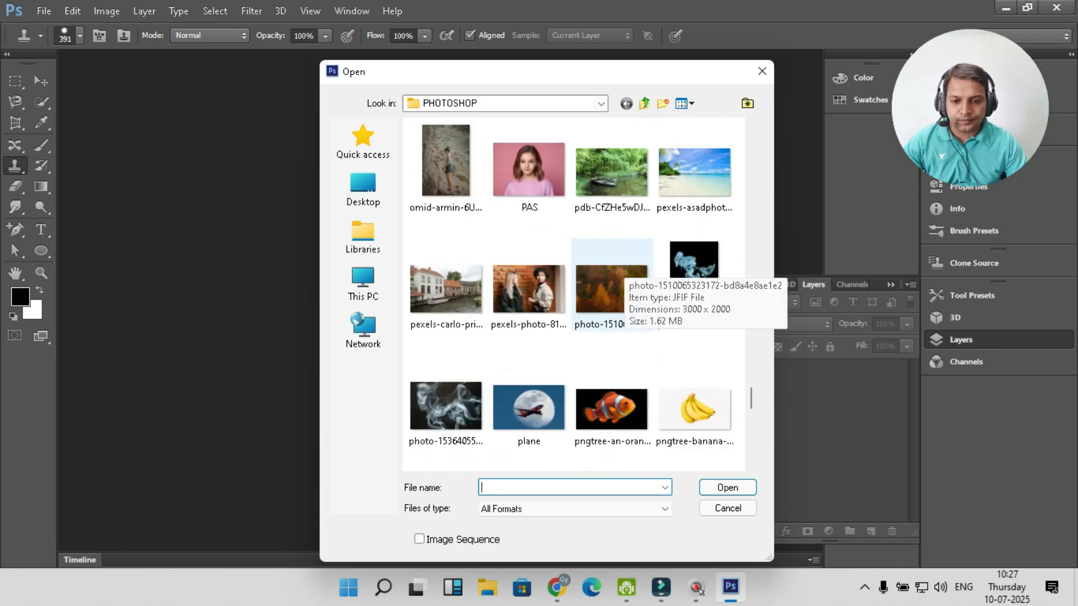
scroll(561, 253, "down", 10)
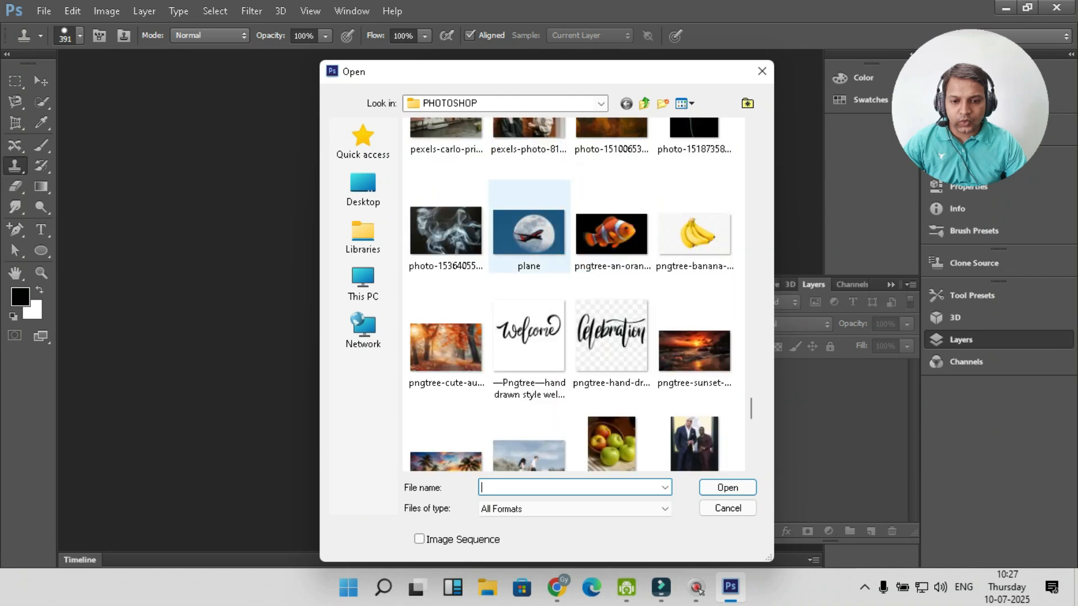
scroll(612, 280, "down", 3)
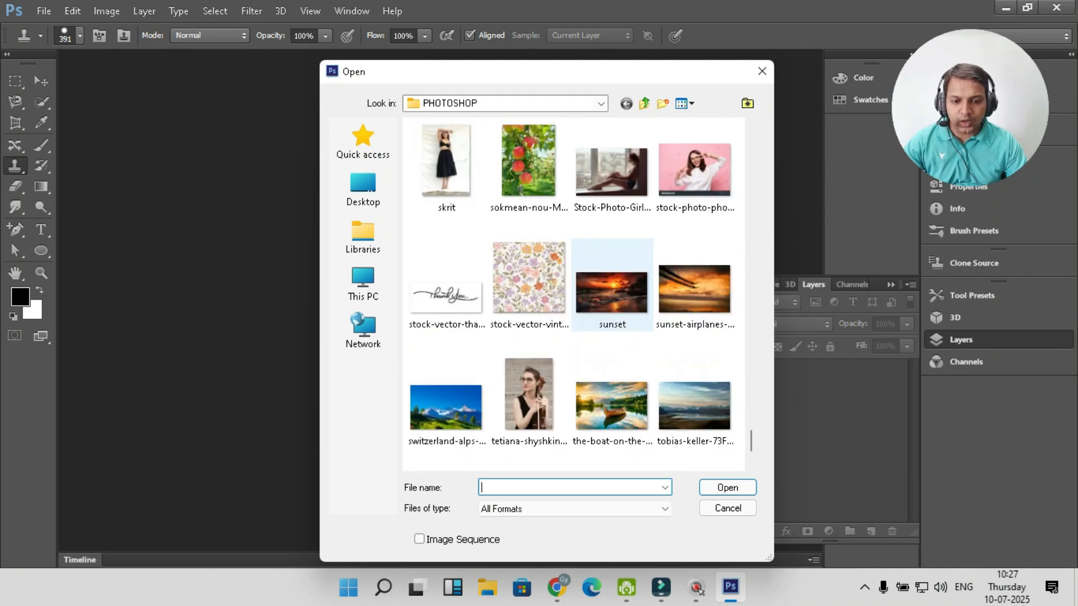
scroll(660, 281, "down", 2)
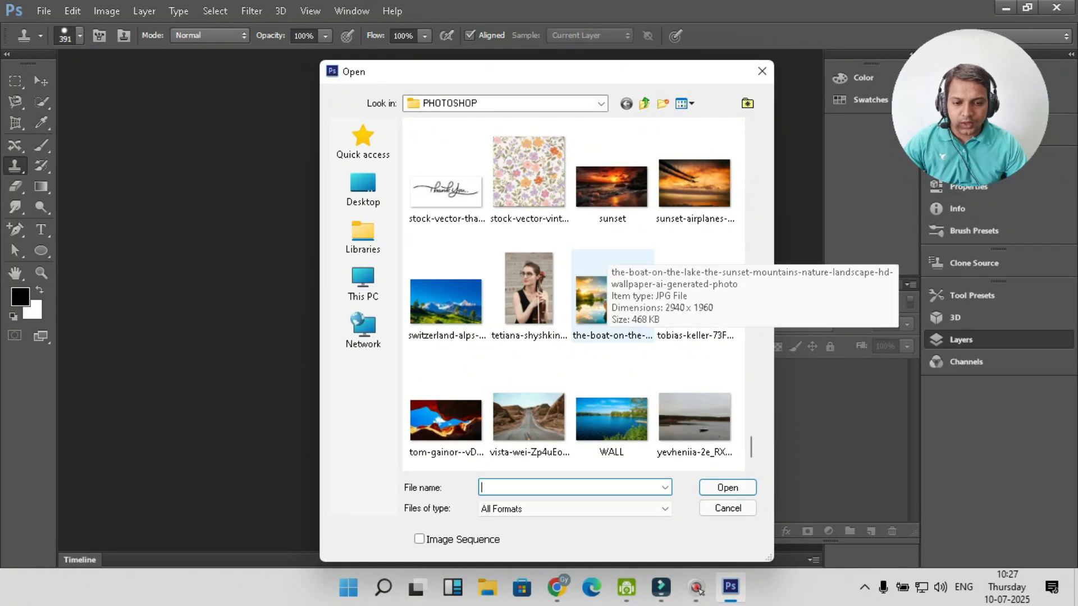
scroll(673, 292, "up", 5)
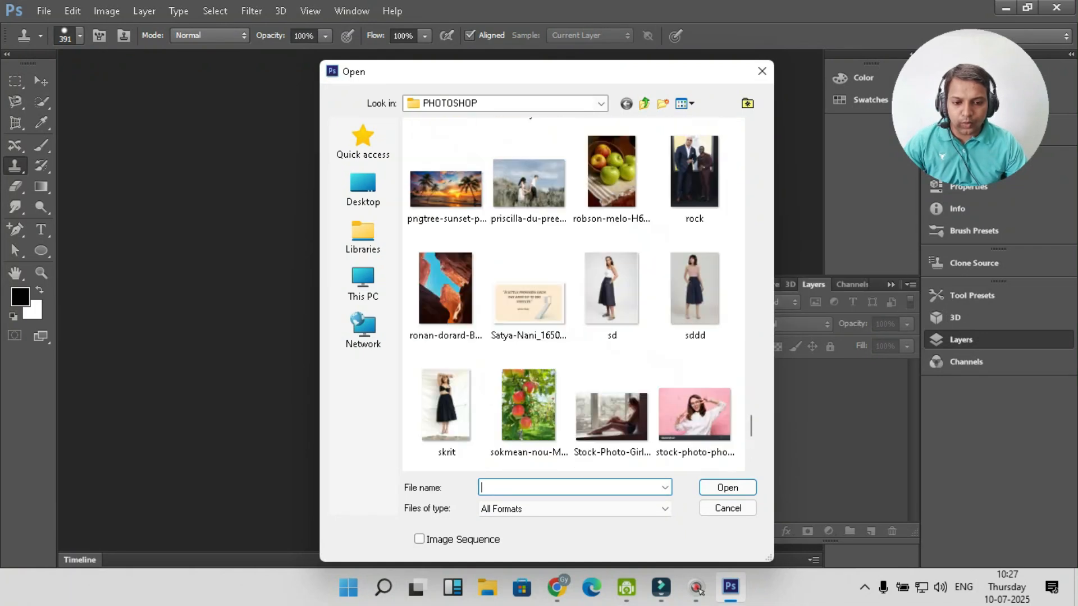
scroll(573, 294, "up", 20)
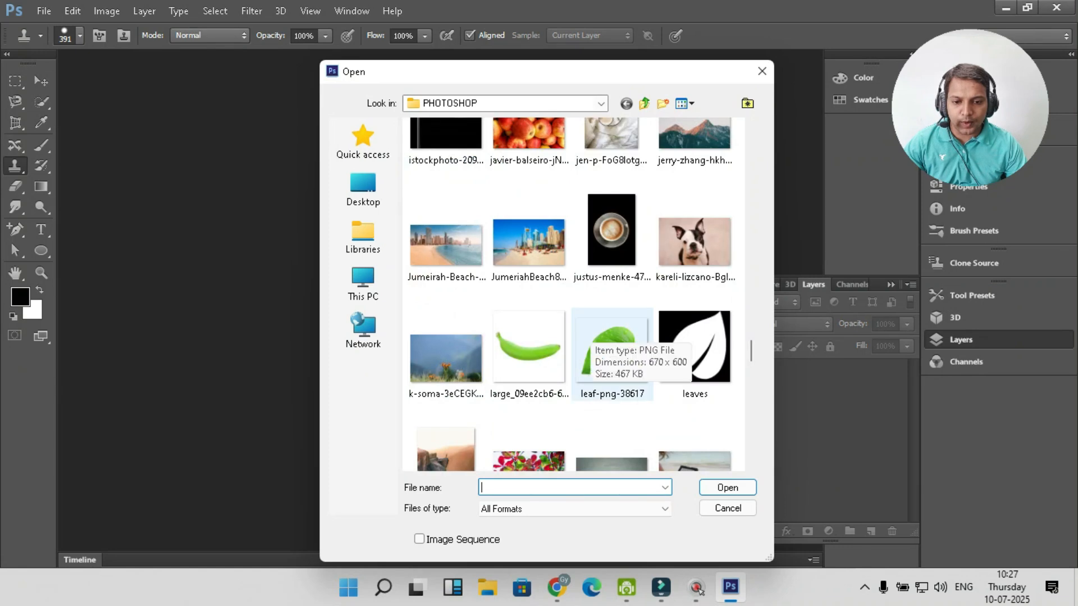
scroll(595, 337, "up", 15)
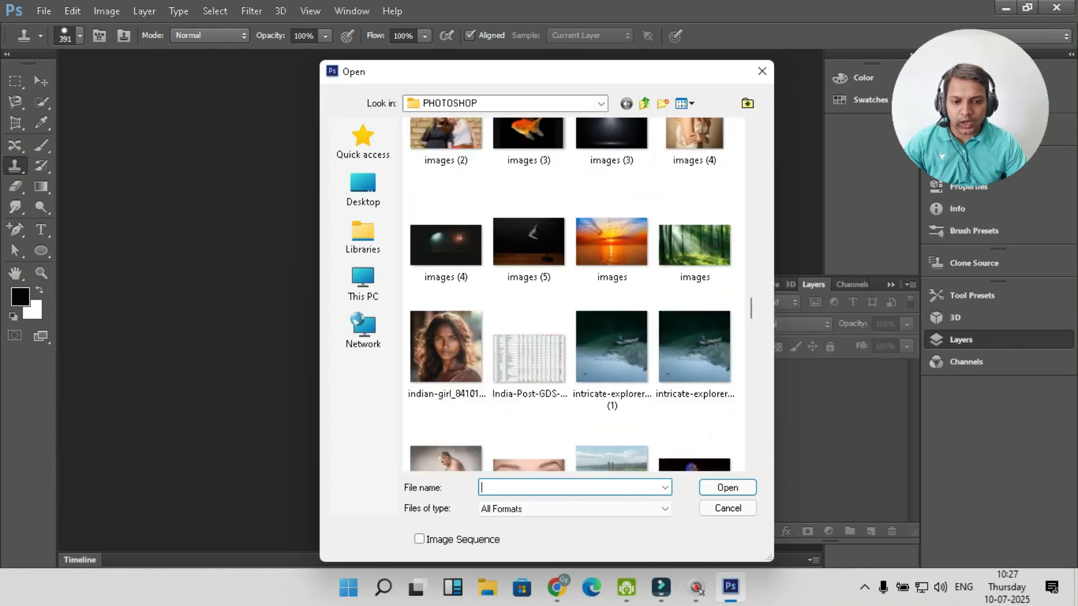
scroll(595, 291, "up", 10)
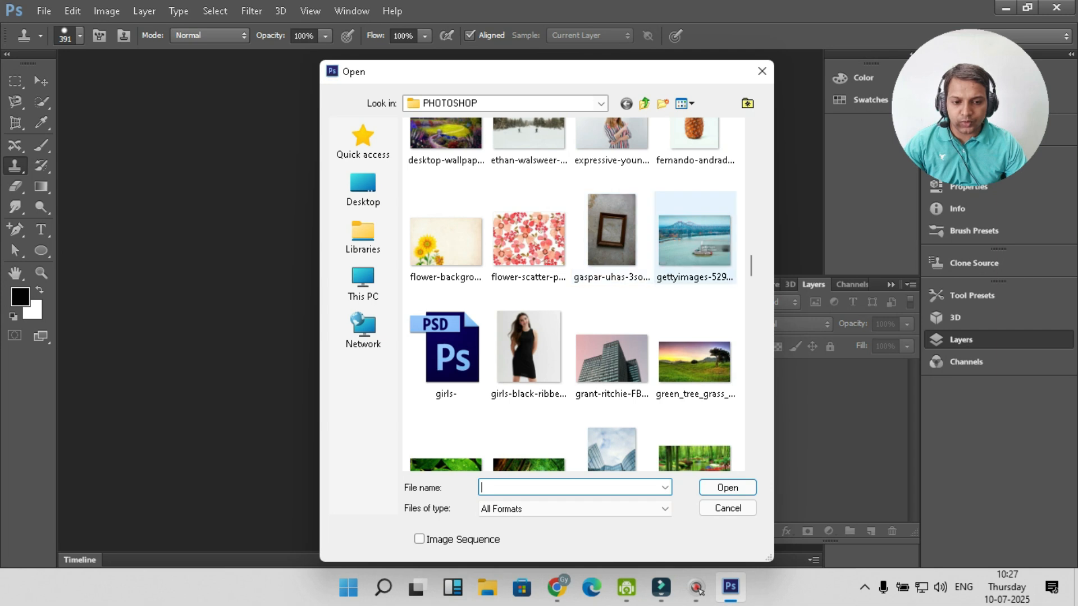
scroll(696, 252, "down", 5)
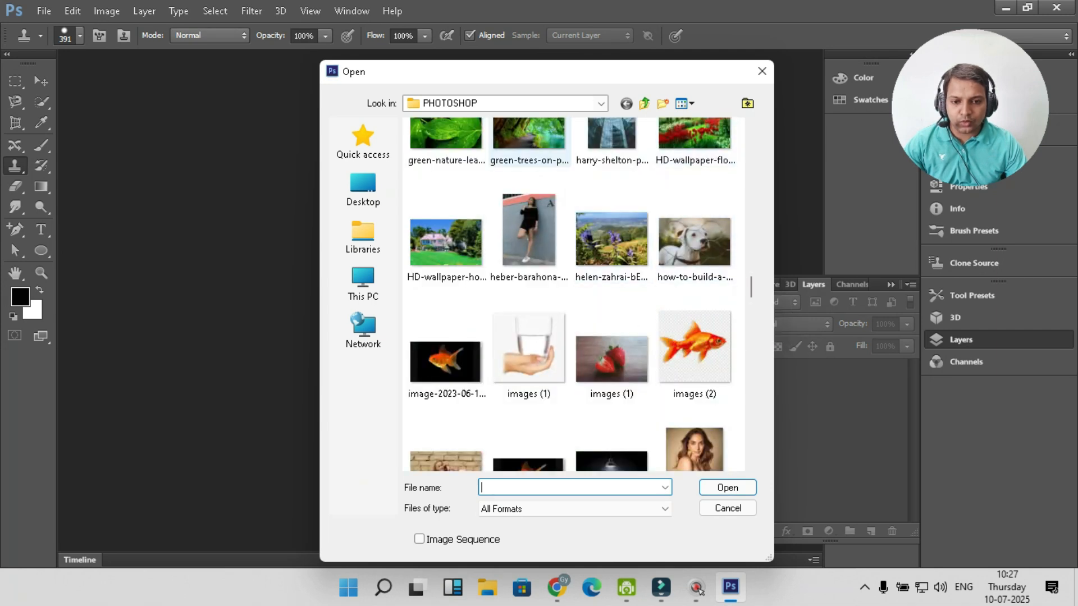
scroll(696, 253, "down", 5)
scroll(694, 294, "down", 15)
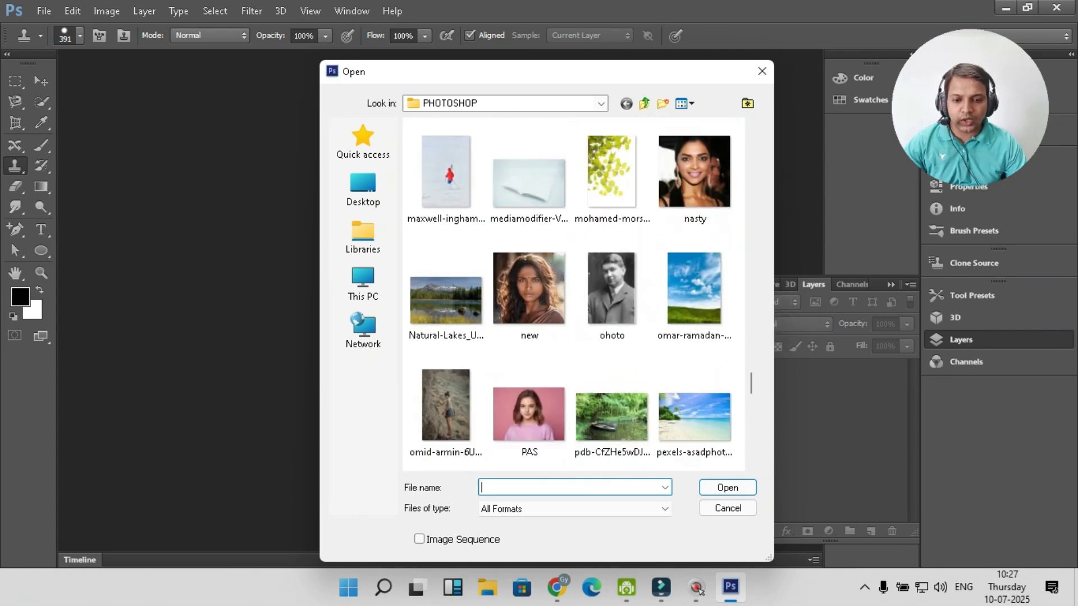
scroll(694, 295, "down", 8)
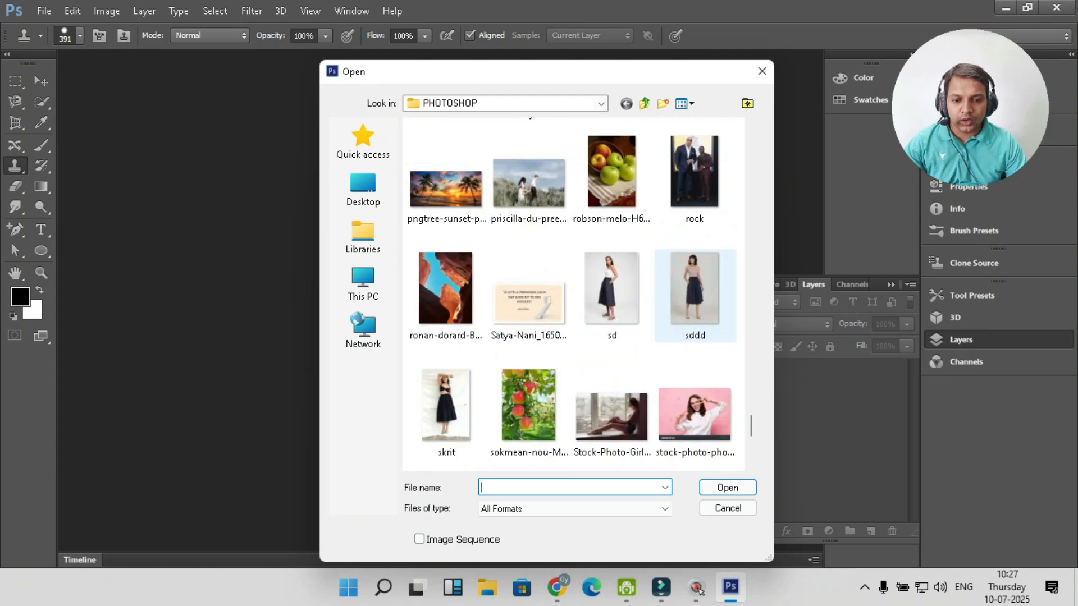
scroll(695, 295, "down", 5)
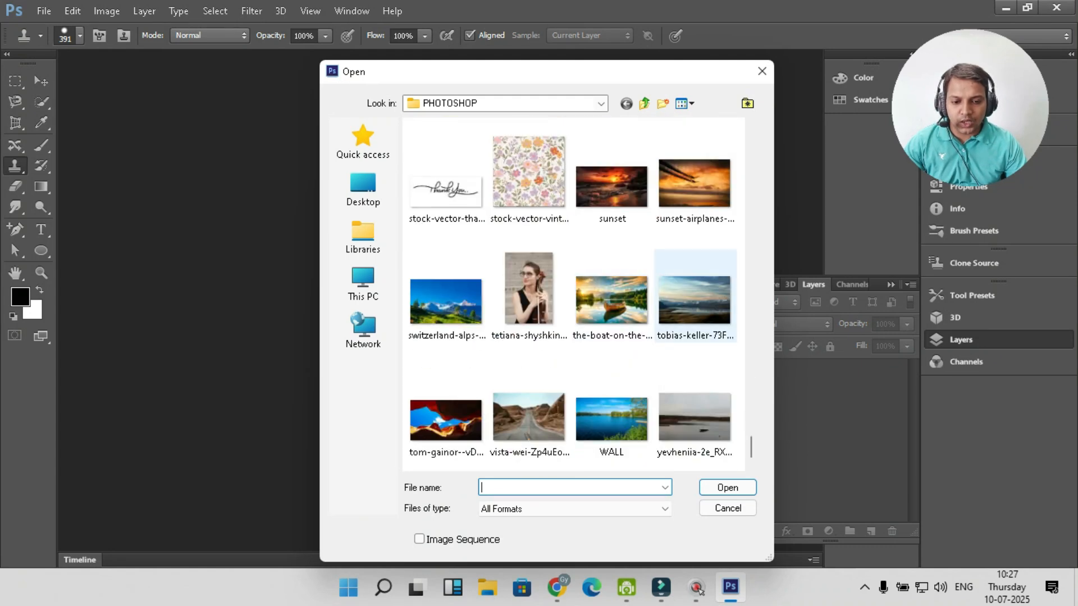
double_click(694, 418)
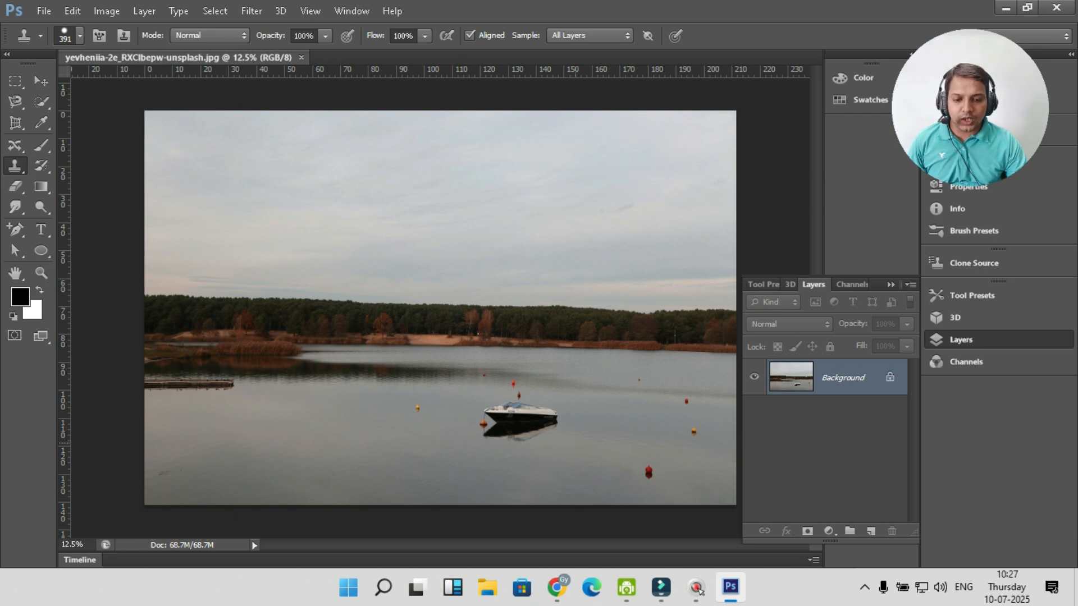
Add a blank layer above the background and set the Clone Stamp tool to sample All Layers
left_click(871, 531)
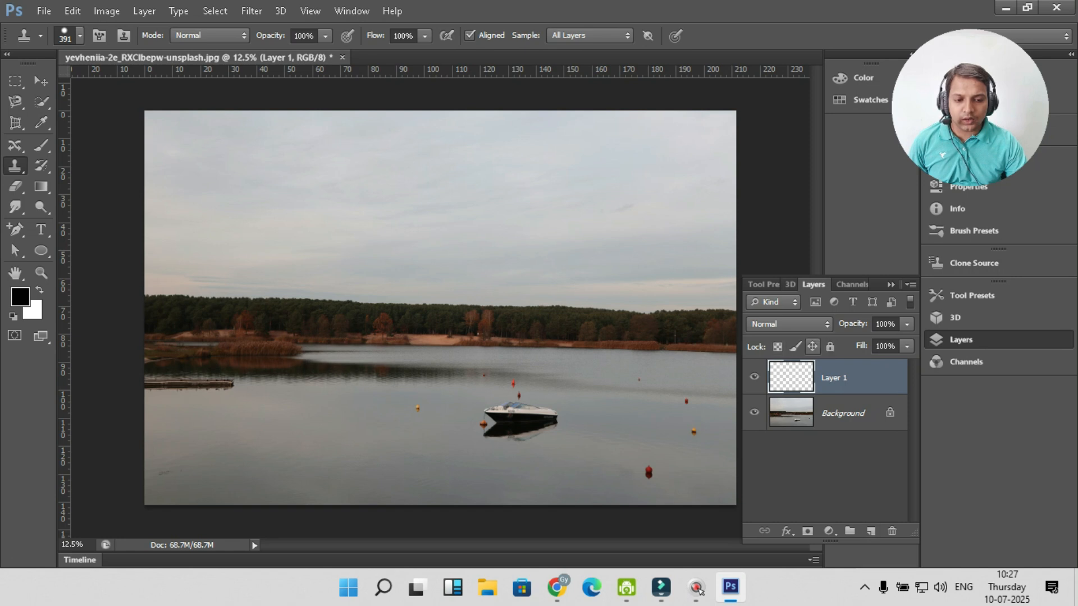
left_click(589, 35)
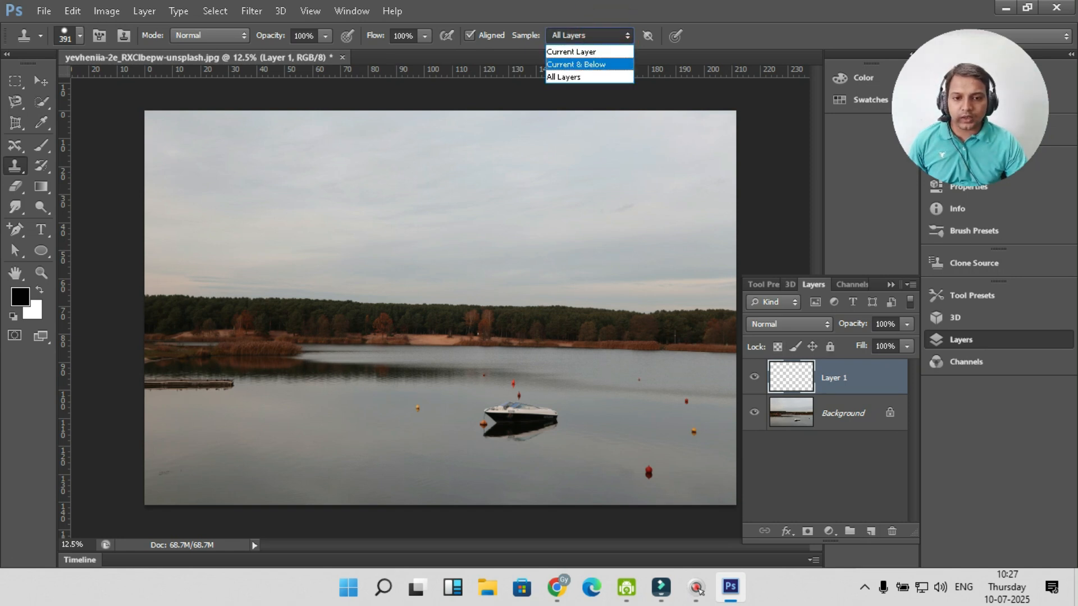
left_click(581, 77)
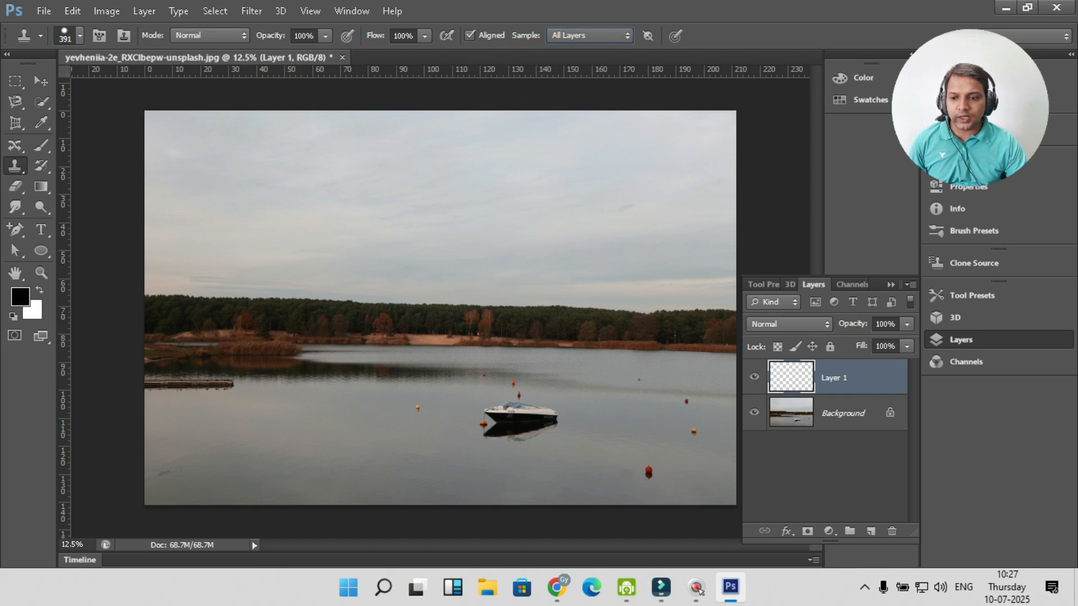
right_click(15, 166)
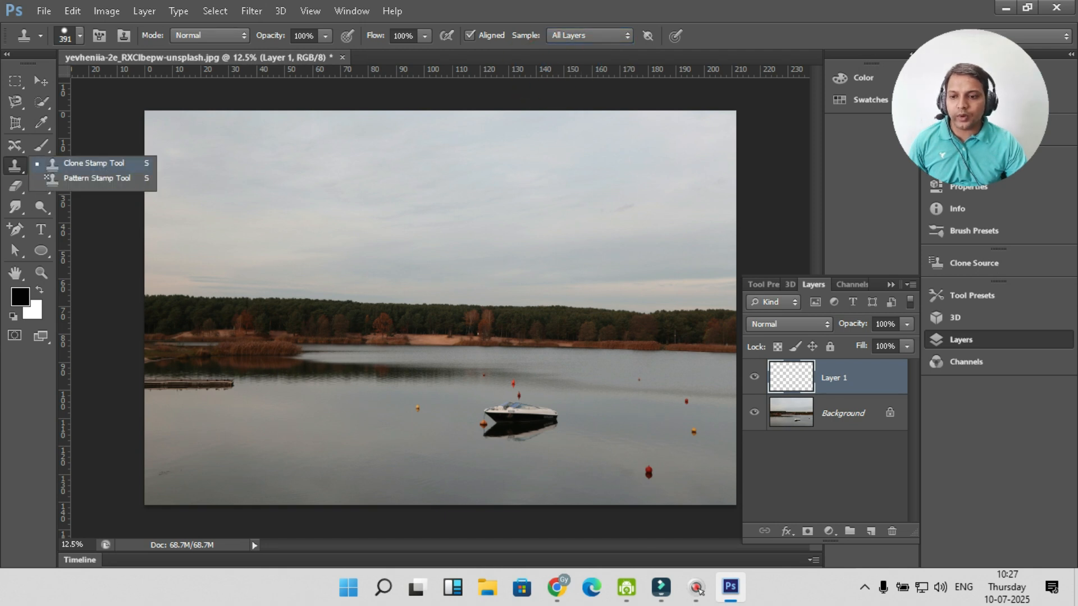
left_click(104, 164)
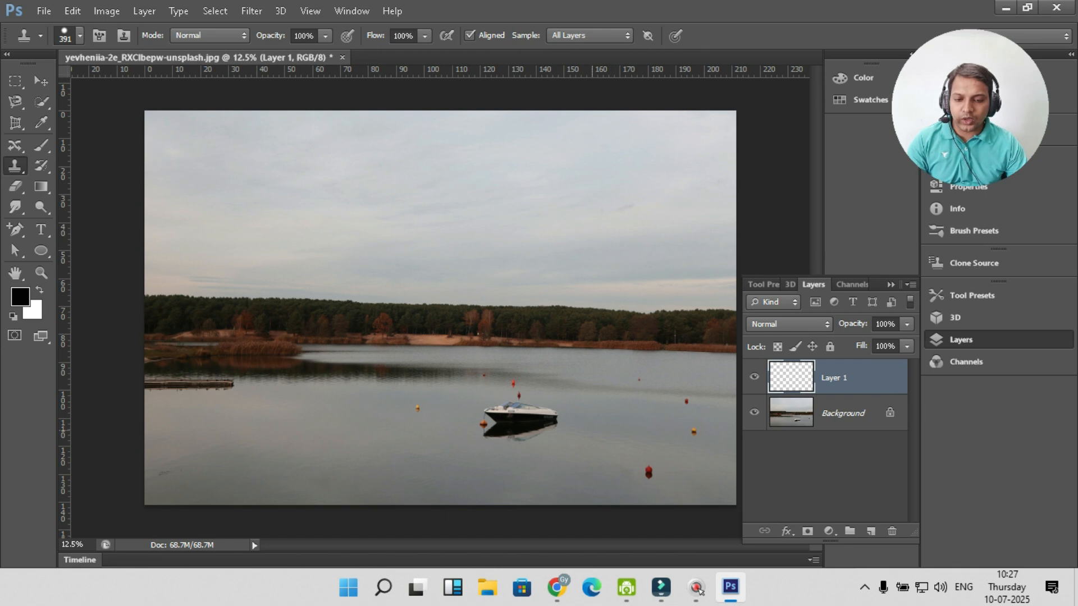
Clone clean lake water over the white motorboat from its stern to its bow on Layer 1
key("alt")
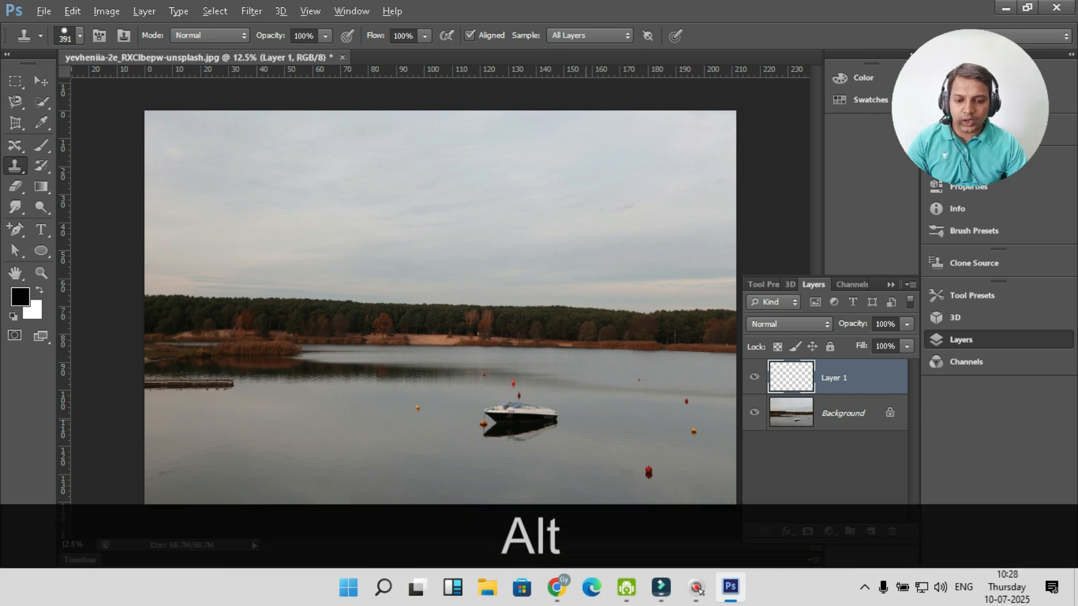
left_click(564, 418, "alt")
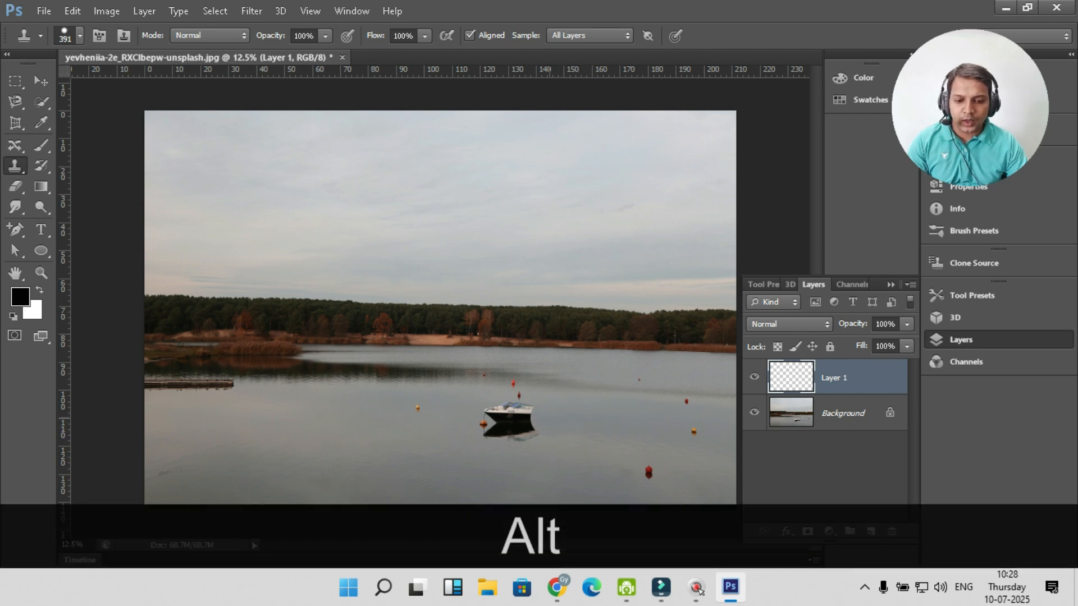
left_click_drag(542, 416, 537, 419)
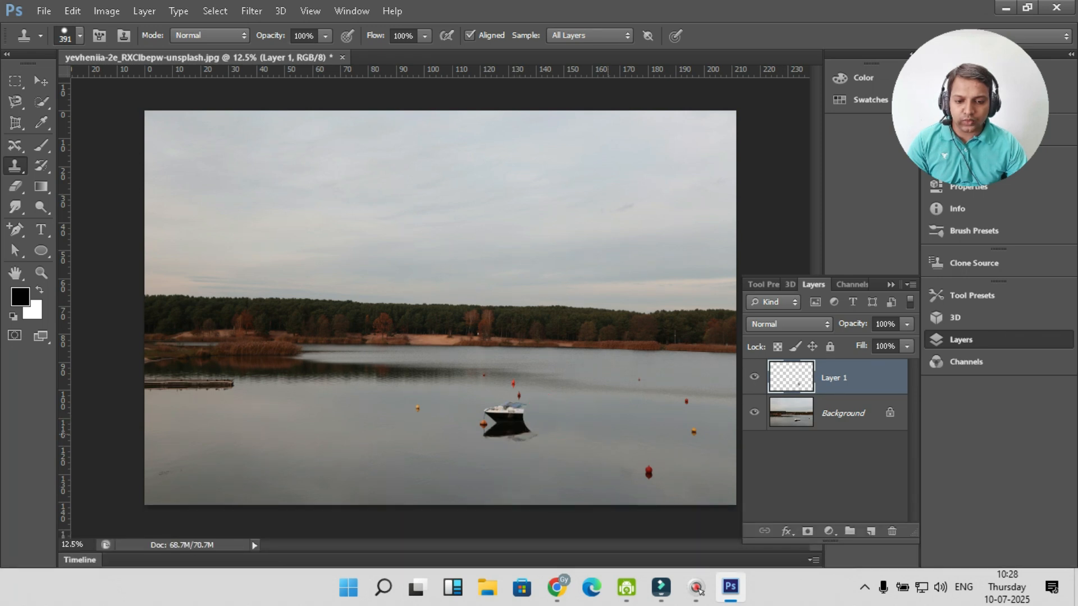
key("alt")
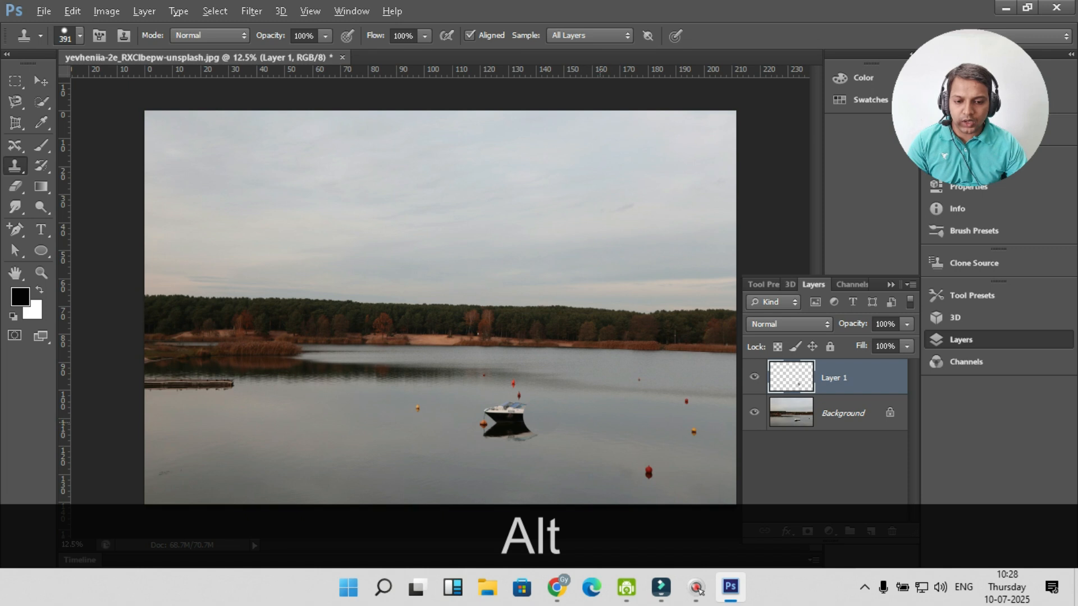
left_click(594, 418, "alt")
left_click(515, 417)
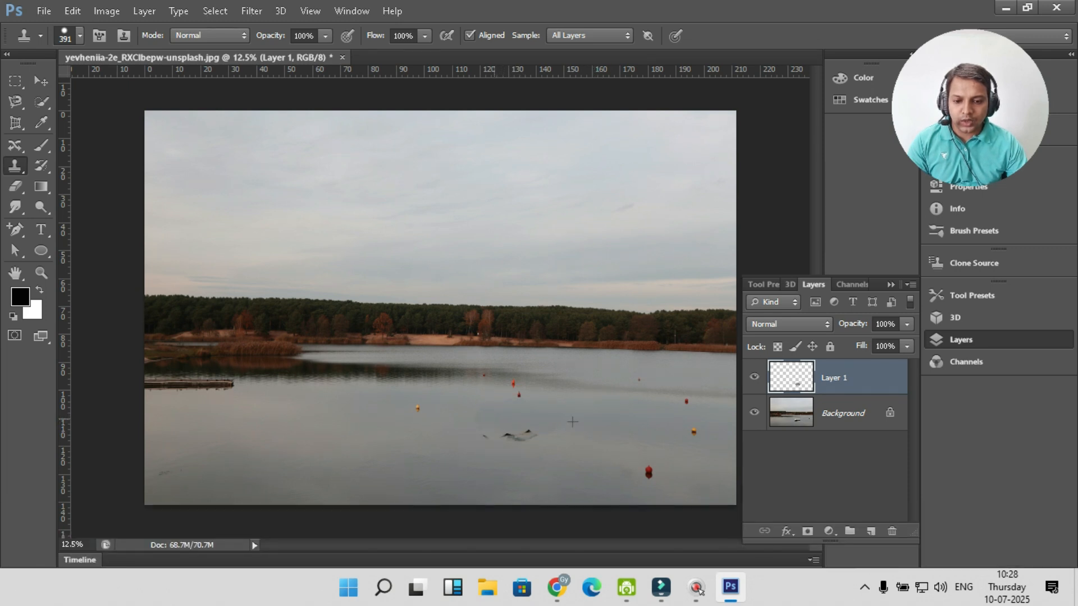
Clone water over the remnants of the boat's reflection and the leftover specks around it
left_click(527, 428)
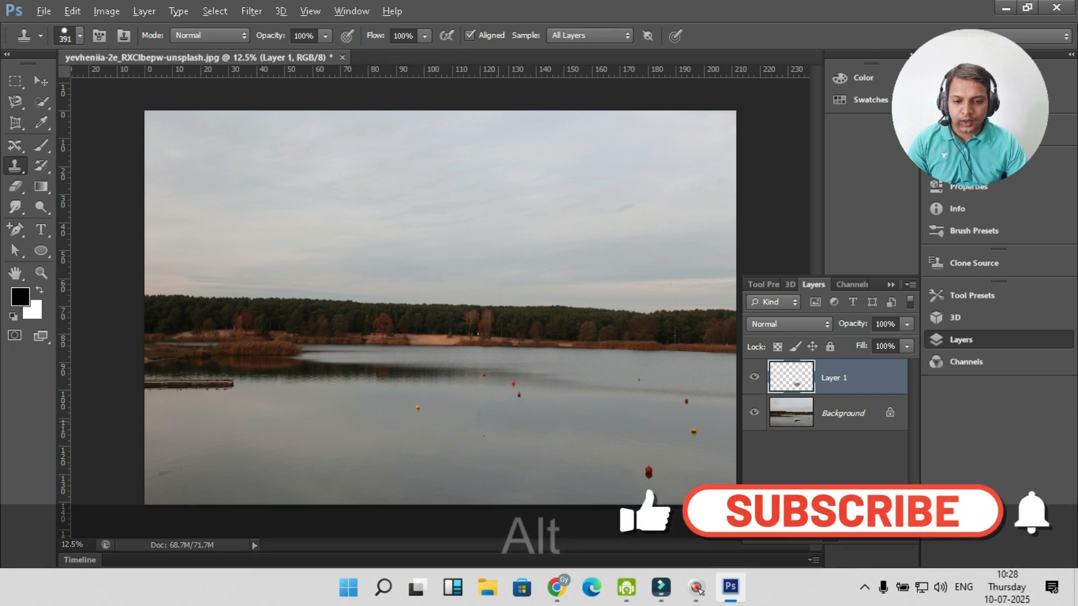
key("alt")
left_click(524, 409)
left_click(488, 430)
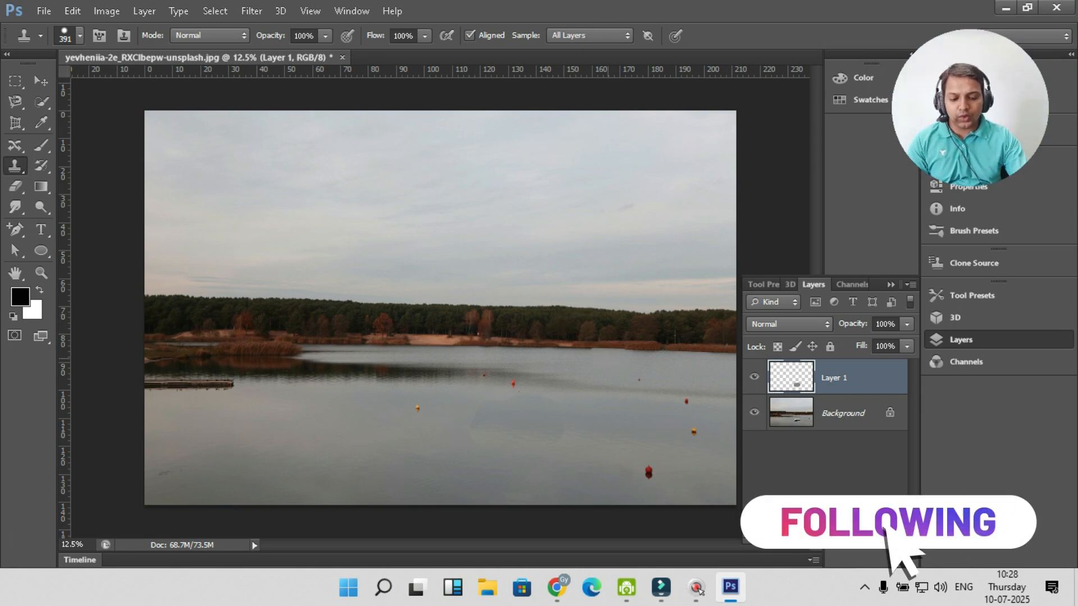
Erase the cloned pixels on Layer 1 around the lower of the two red buoys above the boat to restore it
key("ctrl+equal")
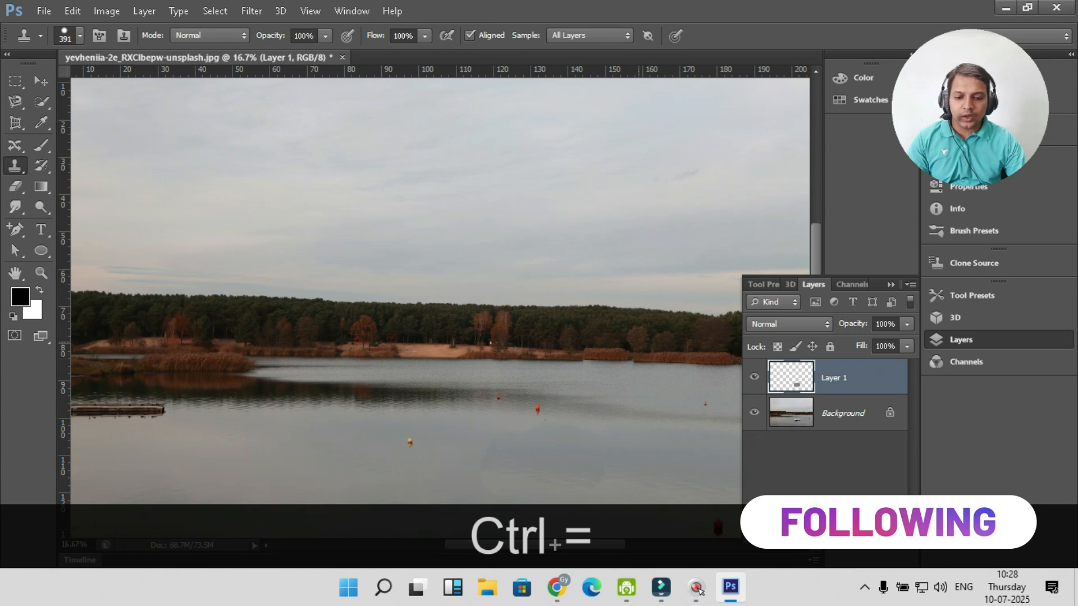
scroll(405, 281, "down", 3)
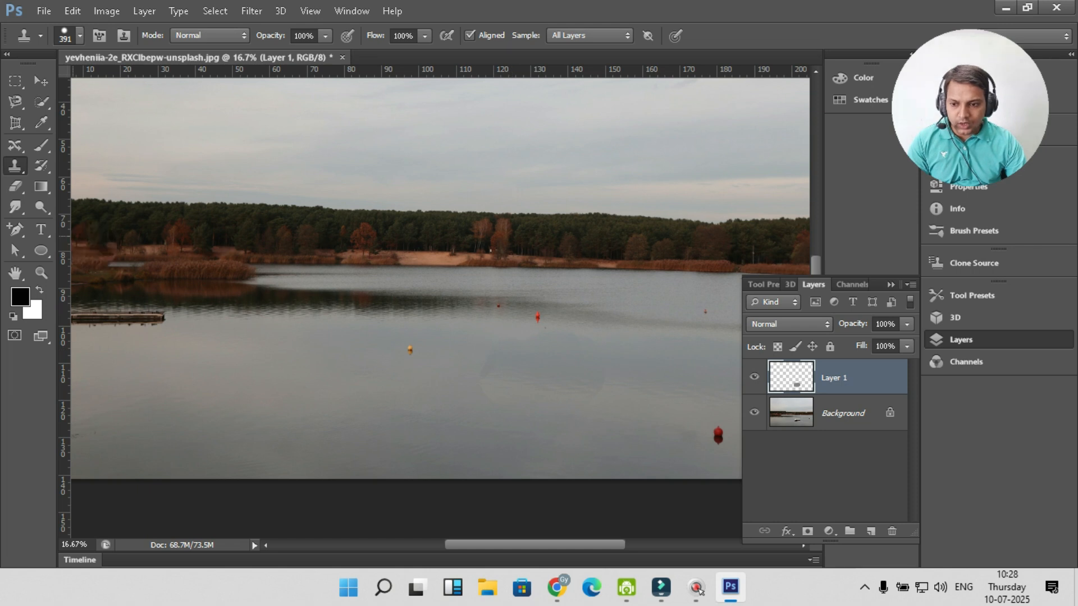
left_click(15, 186)
left_click(103, 185)
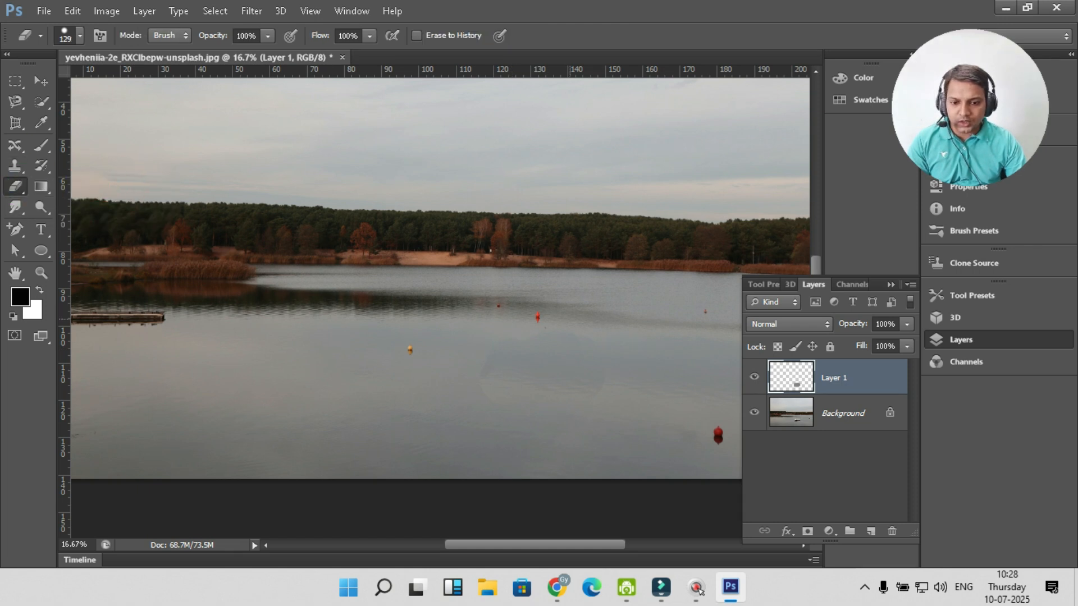
left_click(558, 335)
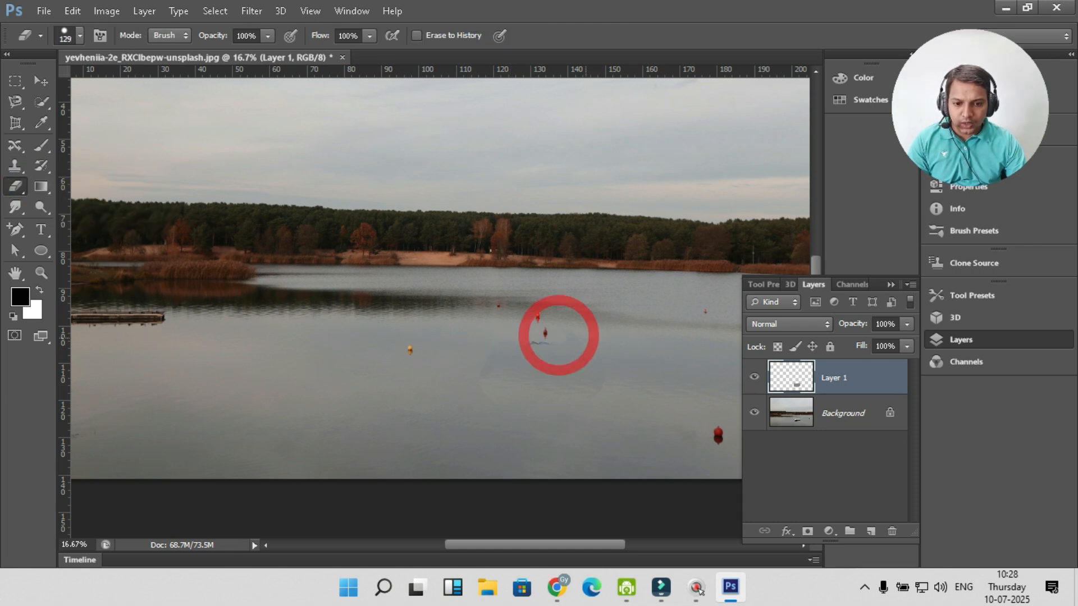
mouse_move(516, 346)
left_mouse_down()
mouse_move(588, 352)
mouse_move(483, 352)
left_mouse_up()
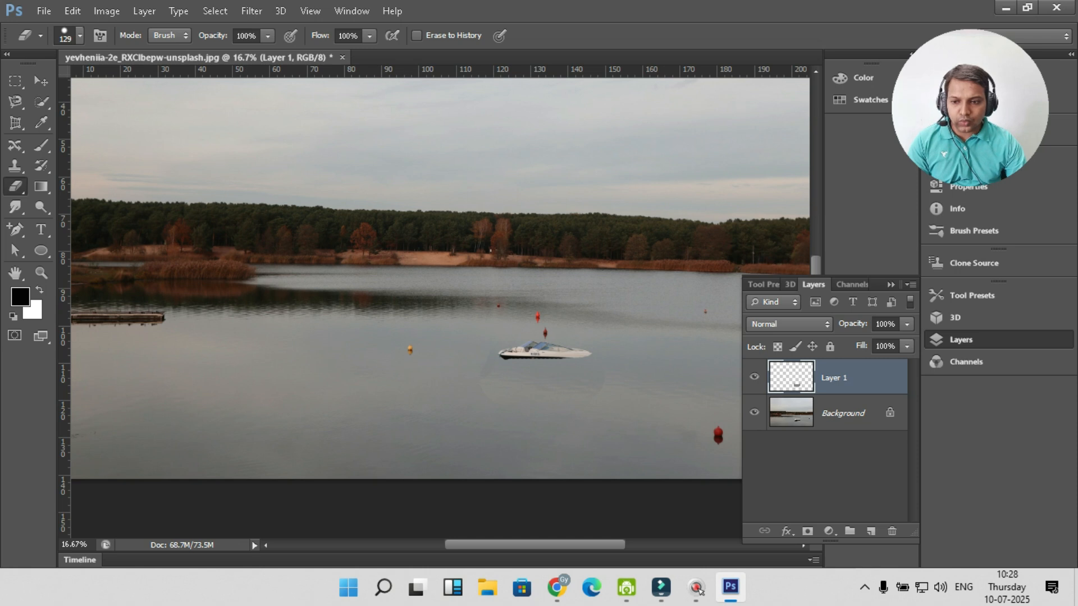
Clone lake water over the front half of the re-exposed boat with the Clone Stamp tool
left_click(15, 166)
left_click(90, 163)
mouse_move(469, 348)
left_mouse_down()
mouse_move(443, 346)
mouse_move(494, 350)
left_mouse_up()
key("ctrl+alt+z")
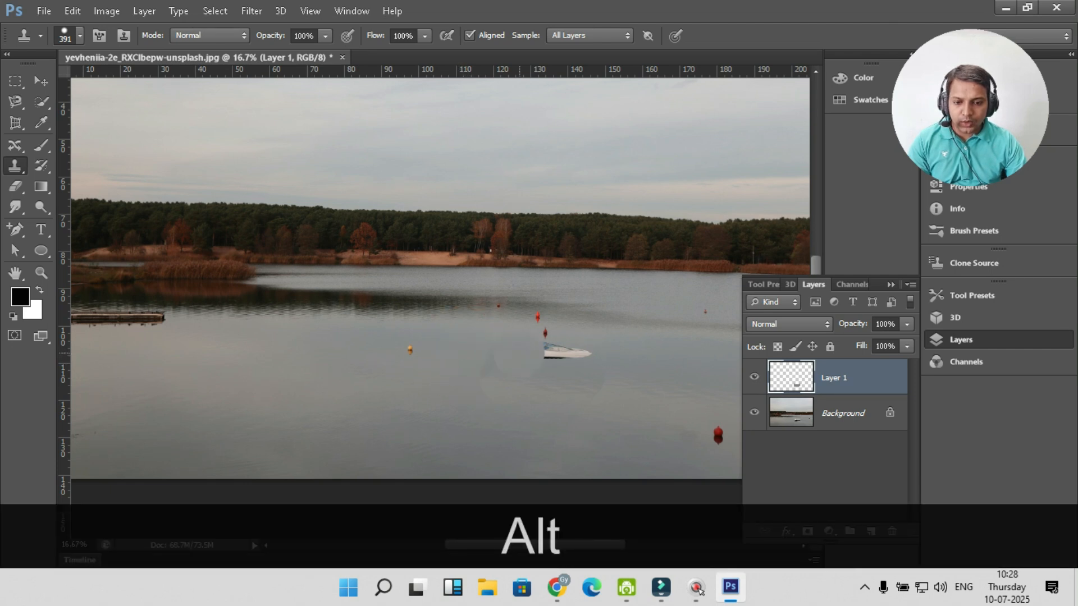
left_click_drag(544, 351, 578, 351)
Reduce the clone brush size to 101 px and clone nearby water over the rest of the boat, keeping the red buoy
right_click(525, 361)
left_click_drag(677, 312, 624, 312)
left_click(784, 8)
key("alt")
left_click(567, 354)
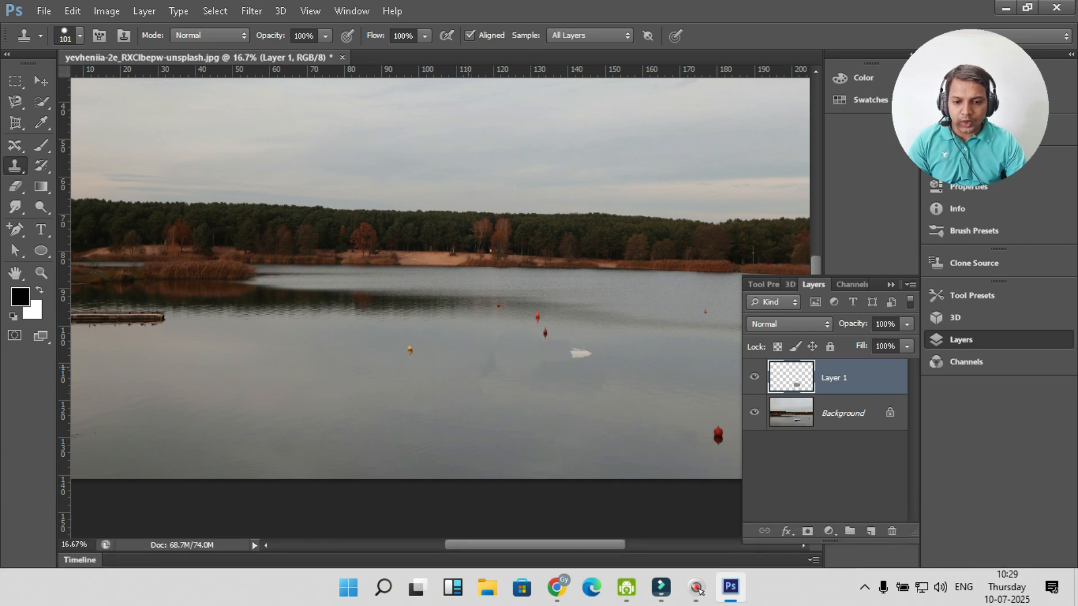
key("alt")
key("alt")
left_click(640, 356, "alt")
left_click(583, 353)
left_click(569, 354)
Resample water beside the retouched area and clone over the dark smudges where the boat was
key("alt")
key("alt")
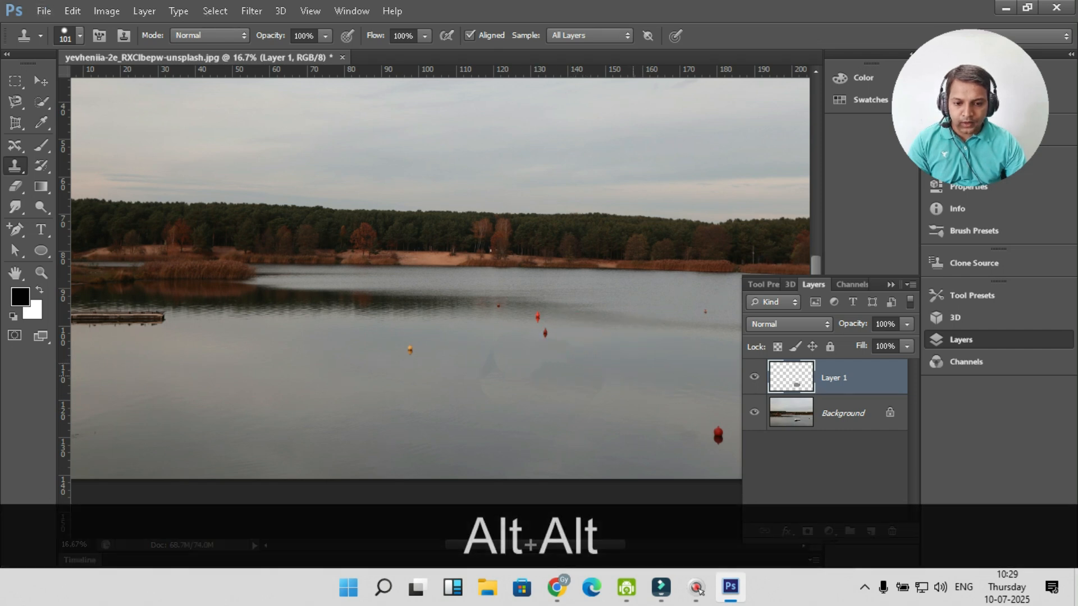
left_click(631, 372, "alt")
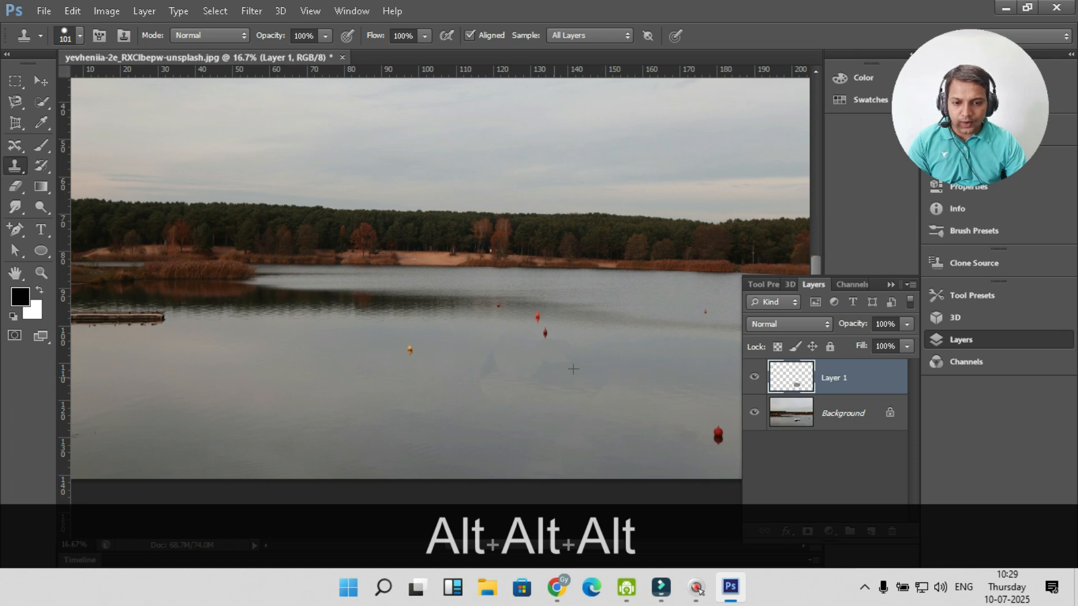
left_click(645, 368, "alt")
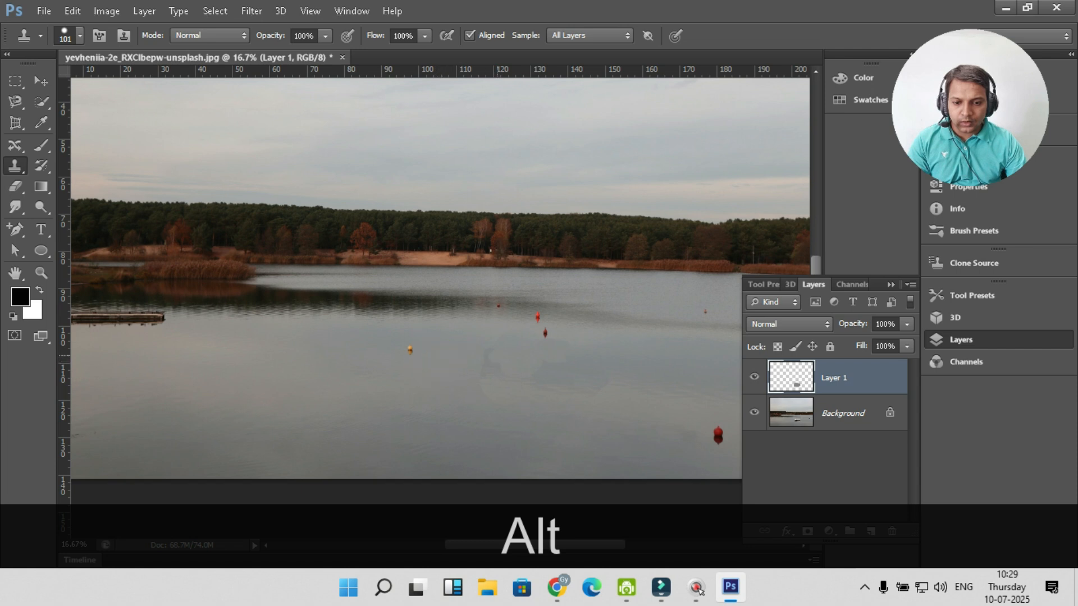
left_click(496, 362)
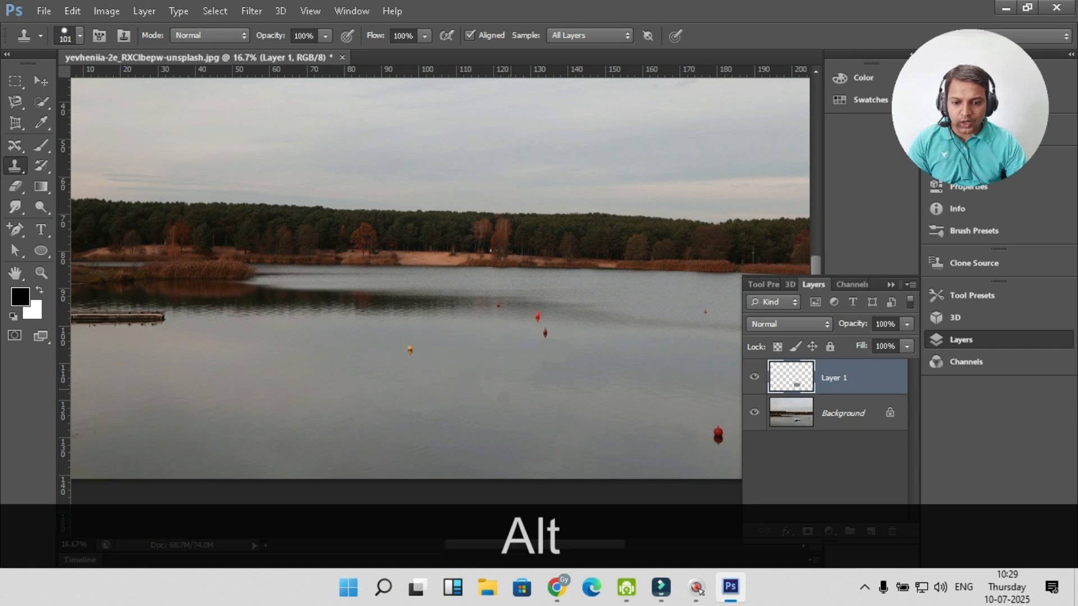
Blend the remaining uneven water patches below the red buoys with clean water sampled near the yellow buoy
left_click(430, 365, "alt")
left_click(548, 363, "alt")
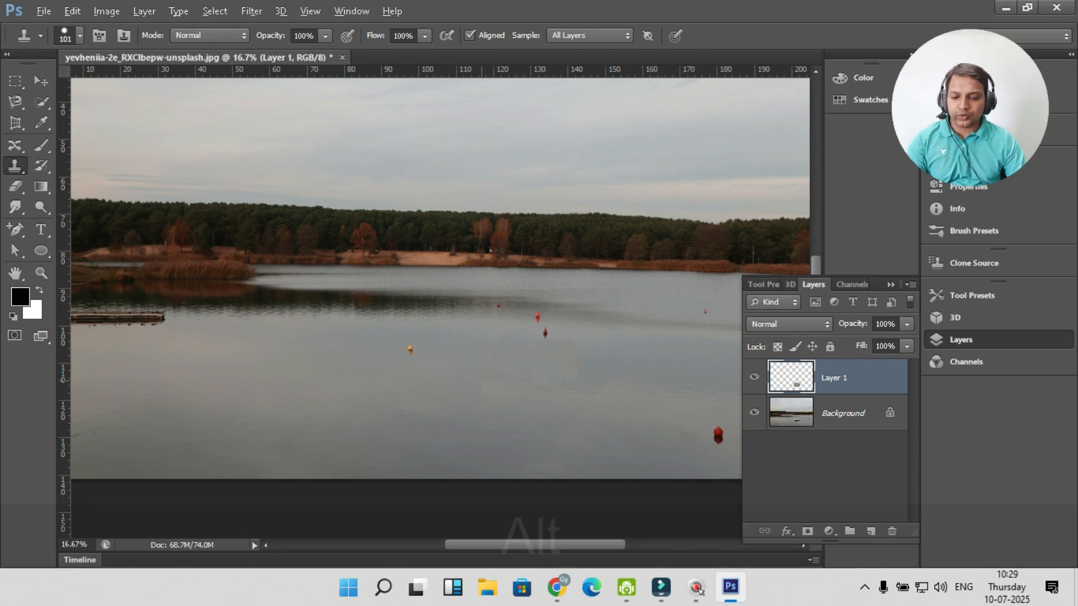
left_click(443, 349, "alt")
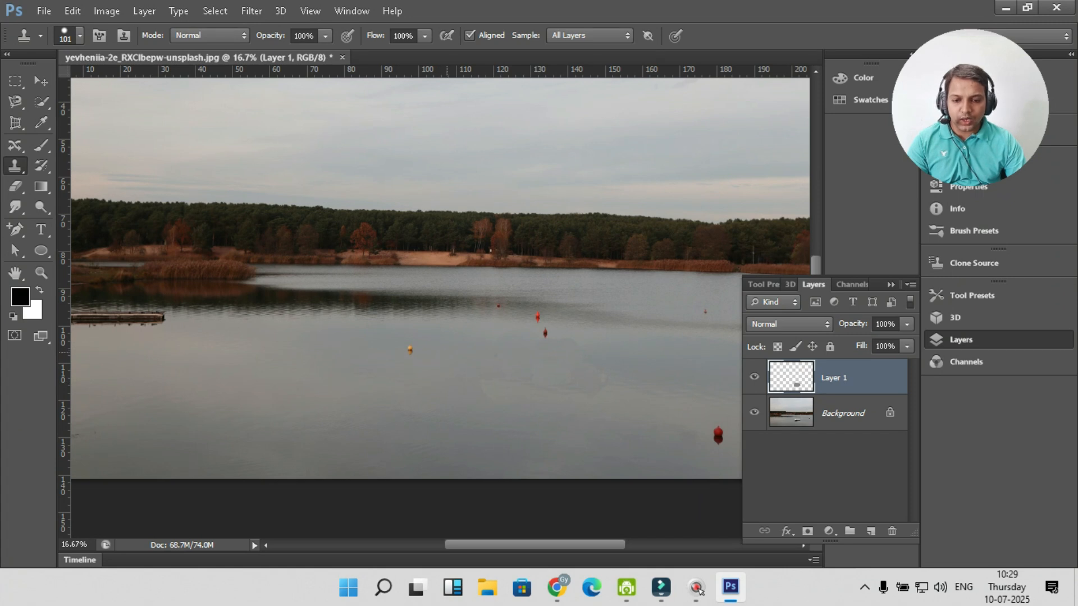
left_click(561, 362)
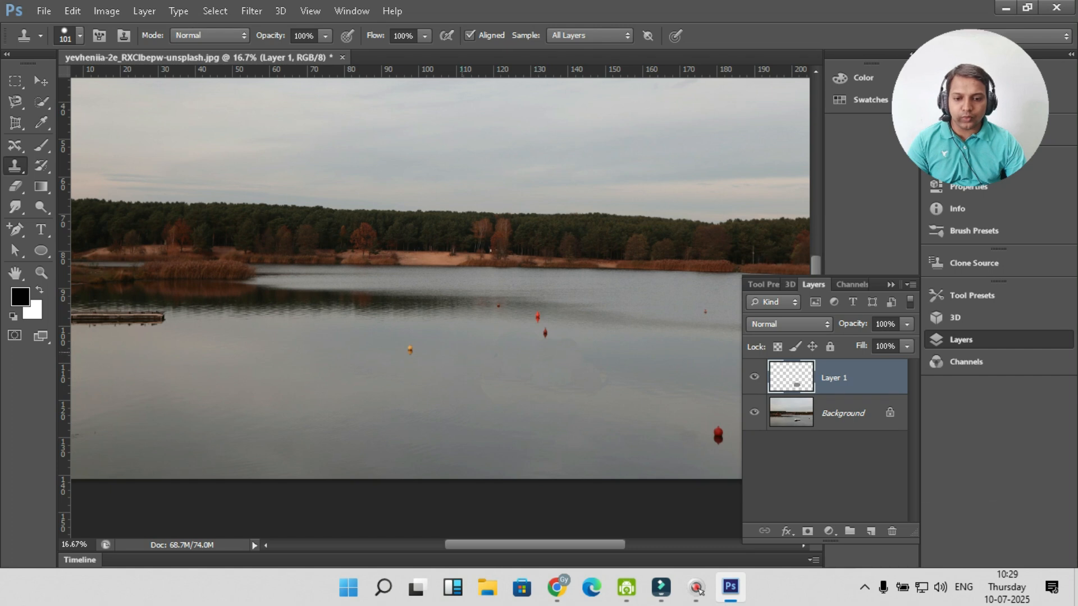
left_click(460, 351, "alt")
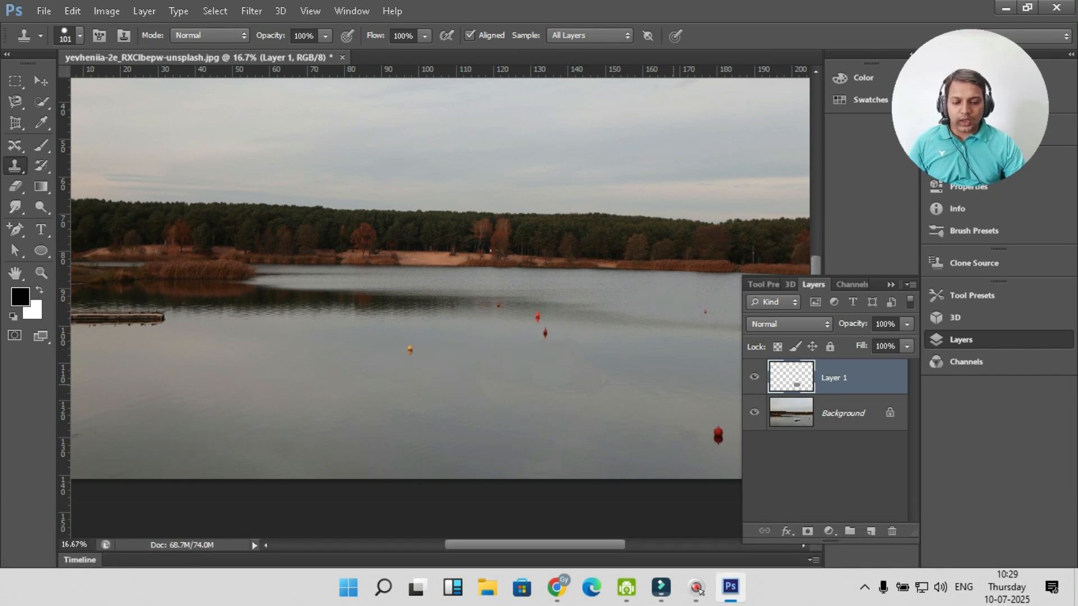
key("ctrl+minus")
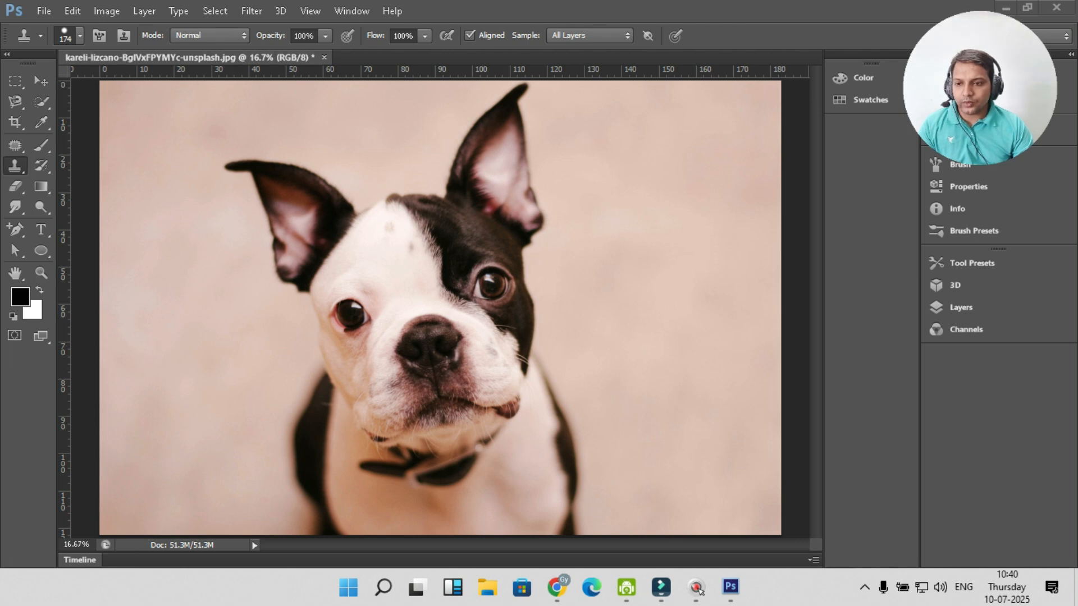
In the dog photo, activate the Clone Stamp tool, show the Clone Source settings and enable horizontal flip for the source
left_click(14, 165)
right_click(14, 165)
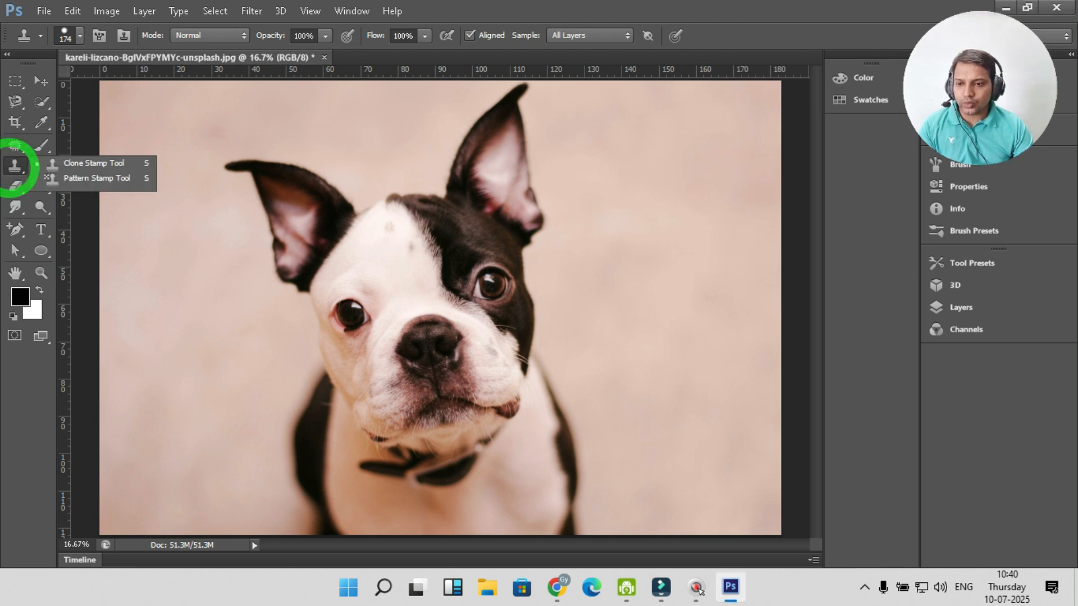
left_click(94, 163)
left_click(351, 11)
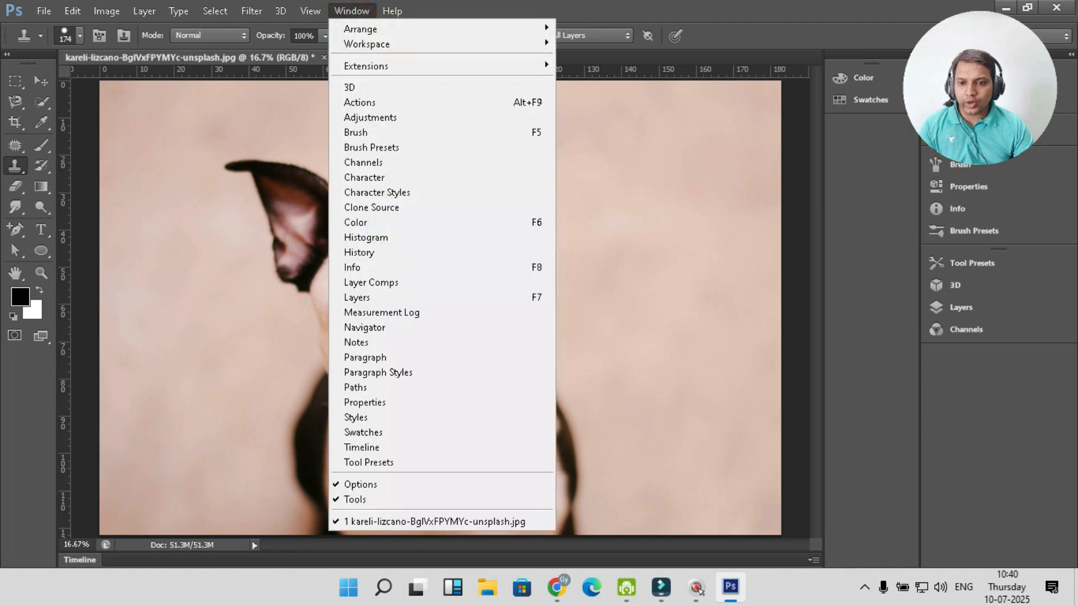
left_click(372, 207)
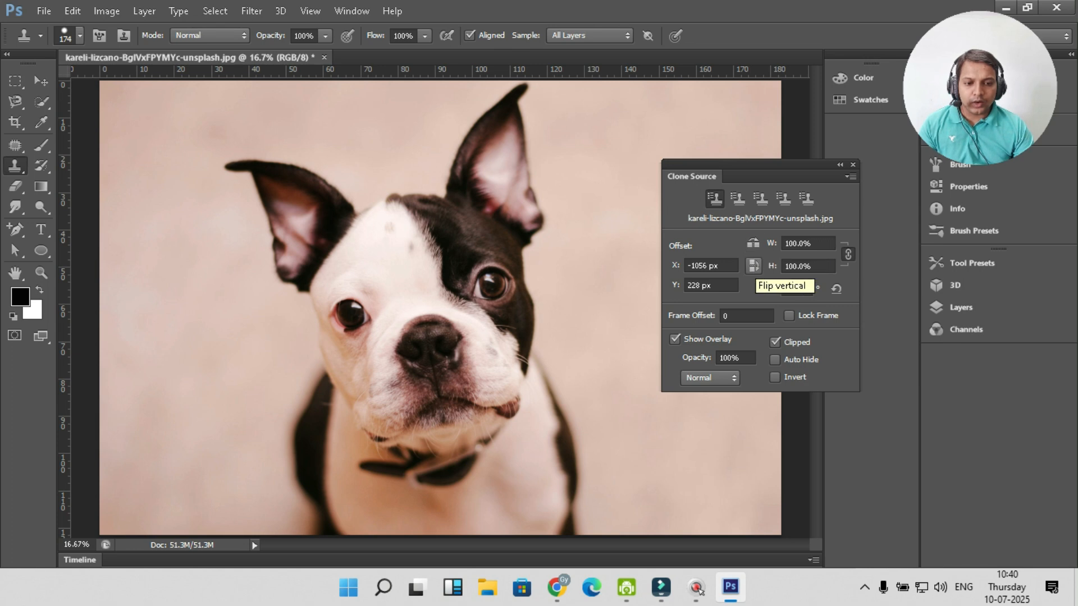
left_click(752, 243)
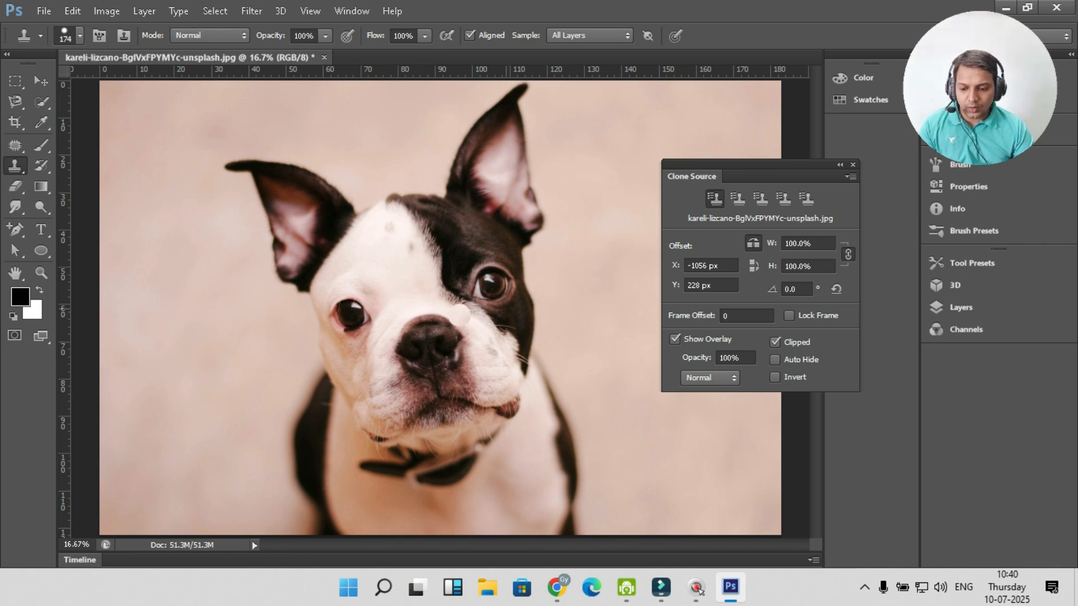
Clone the dog's black-furred eye area mirrored onto the white side of its face, finishing the patch with a soft round brush
left_click(490, 284, "alt")
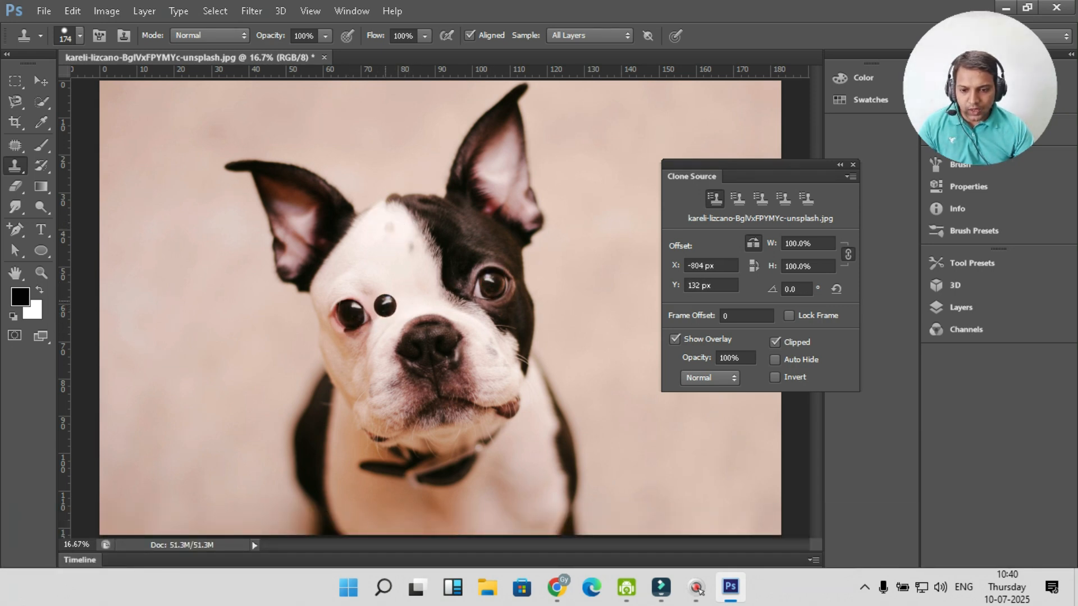
mouse_move(349, 311)
left_mouse_down()
mouse_move(369, 288)
mouse_move(340, 281)
mouse_move(346, 307)
mouse_move(495, 288)
mouse_move(507, 254)
mouse_move(476, 221)
mouse_move(515, 252)
mouse_move(477, 226)
mouse_move(445, 265)
mouse_move(441, 242)
mouse_move(461, 215)
mouse_move(438, 251)
mouse_move(452, 285)
mouse_move(436, 263)
mouse_move(453, 230)
mouse_move(370, 243)
left_mouse_up()
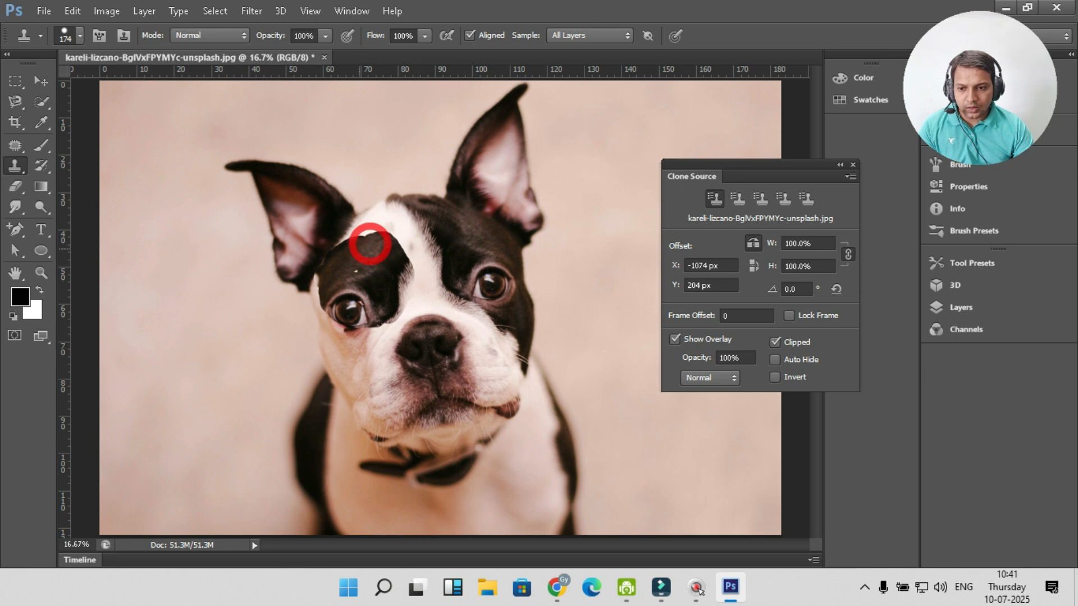
left_click(80, 35)
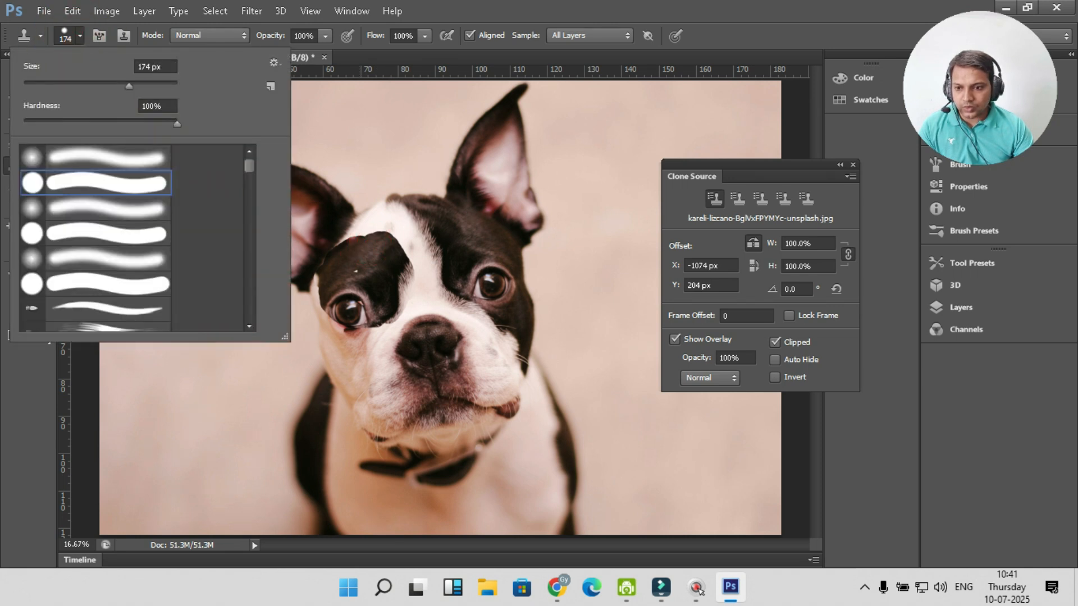
left_click(133, 259)
mouse_move(363, 234)
left_mouse_down()
mouse_move(373, 234)
mouse_move(353, 229)
mouse_move(337, 245)
mouse_move(391, 237)
mouse_move(373, 220)
mouse_move(397, 259)
mouse_move(403, 313)
left_mouse_up()
mouse_move(414, 275)
left_mouse_down()
mouse_move(401, 230)
mouse_move(374, 212)
mouse_move(358, 220)
mouse_move(385, 211)
mouse_move(331, 298)
mouse_move(320, 283)
mouse_move(329, 315)
mouse_move(349, 324)
mouse_move(337, 343)
mouse_move(362, 332)
mouse_move(350, 338)
mouse_move(327, 321)
mouse_move(323, 282)
mouse_move(317, 288)
left_mouse_up()
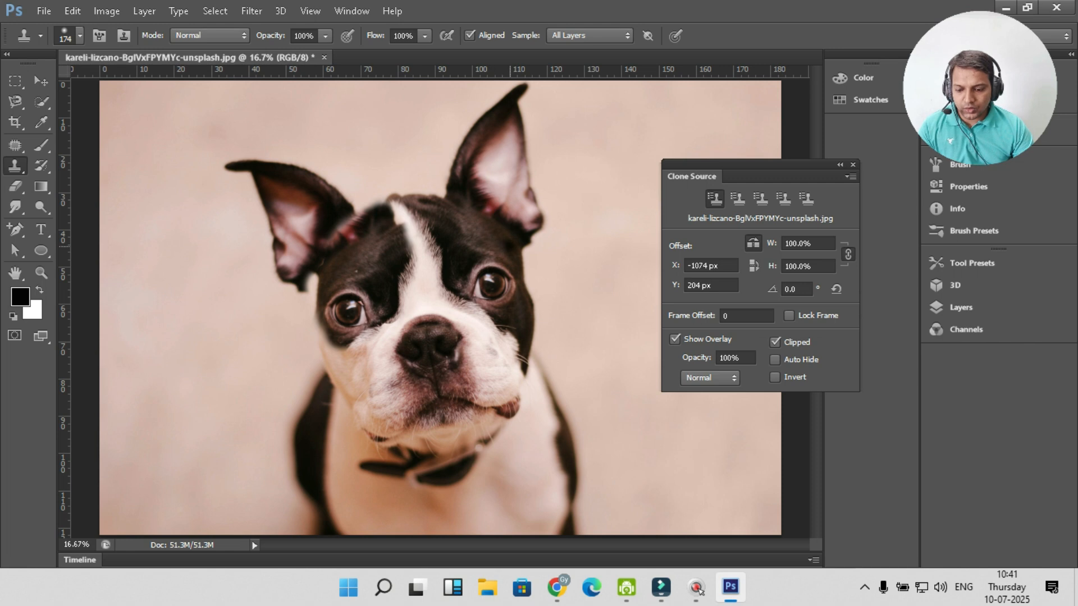
Sample black fur below the upright ear, extend the mirrored patch along the face's outer edge, and collapse the Clone Source settings
left_click(512, 247, "alt")
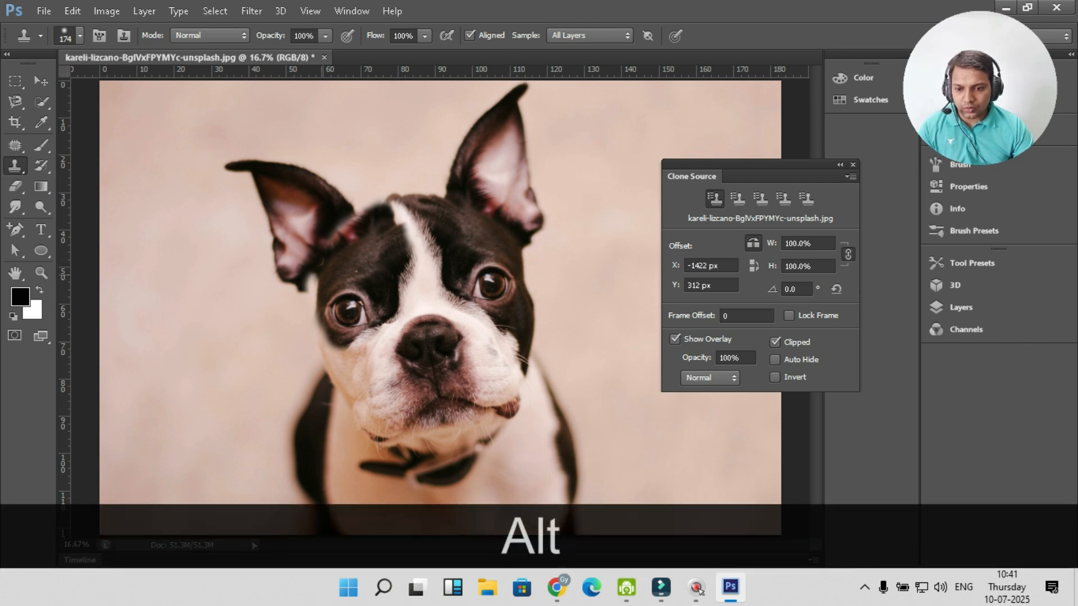
left_click_drag(321, 287, 321, 329)
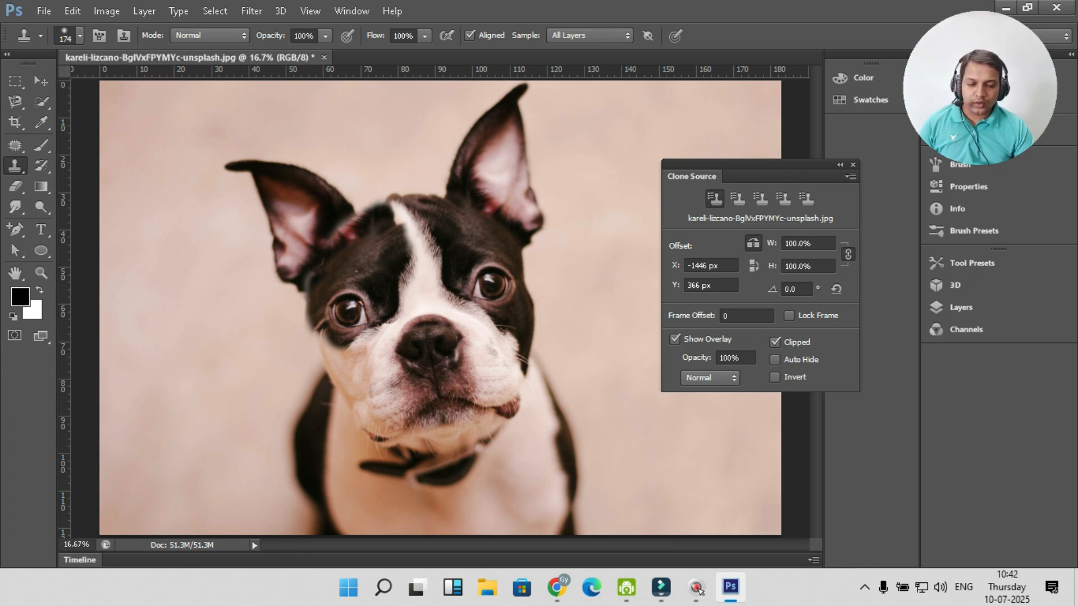
left_click_drag(786, 164, 796, 139)
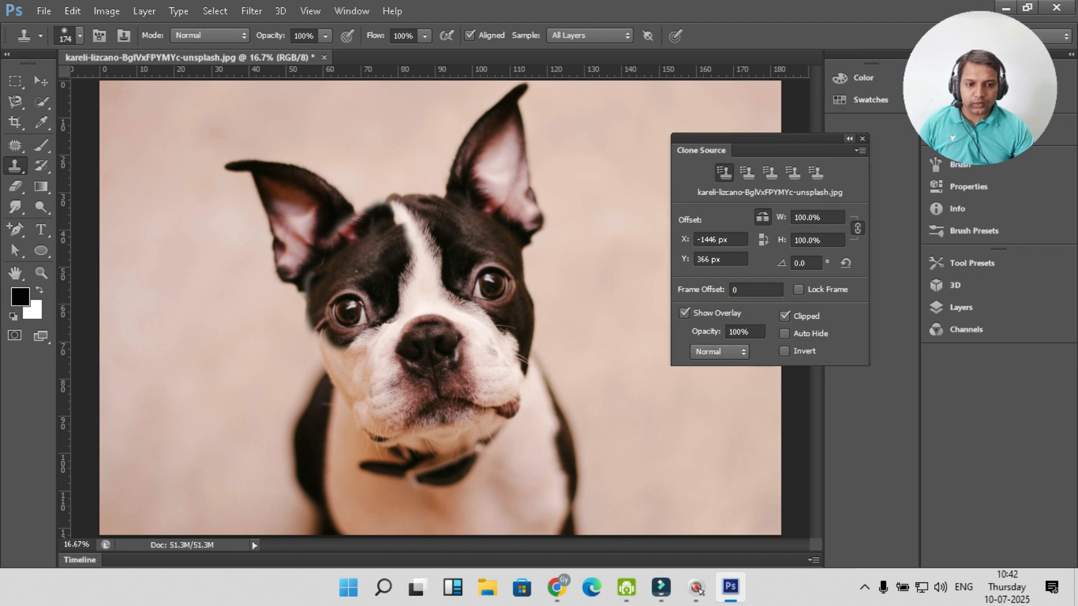
left_click(849, 137)
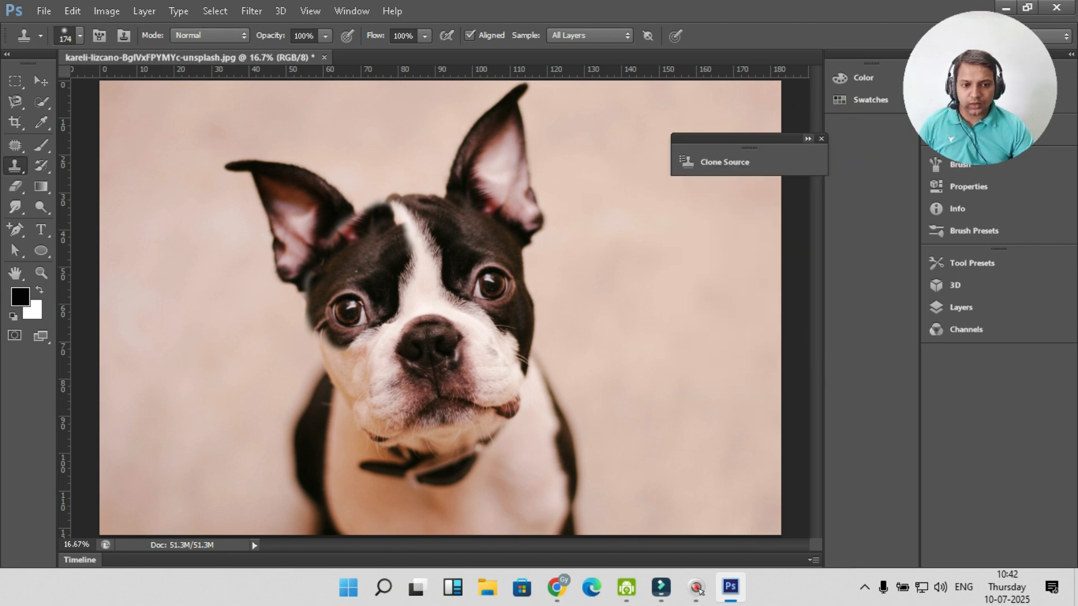
Expand the Clone Source settings and check which layer the dog photo's retouching sits on
left_click(807, 138)
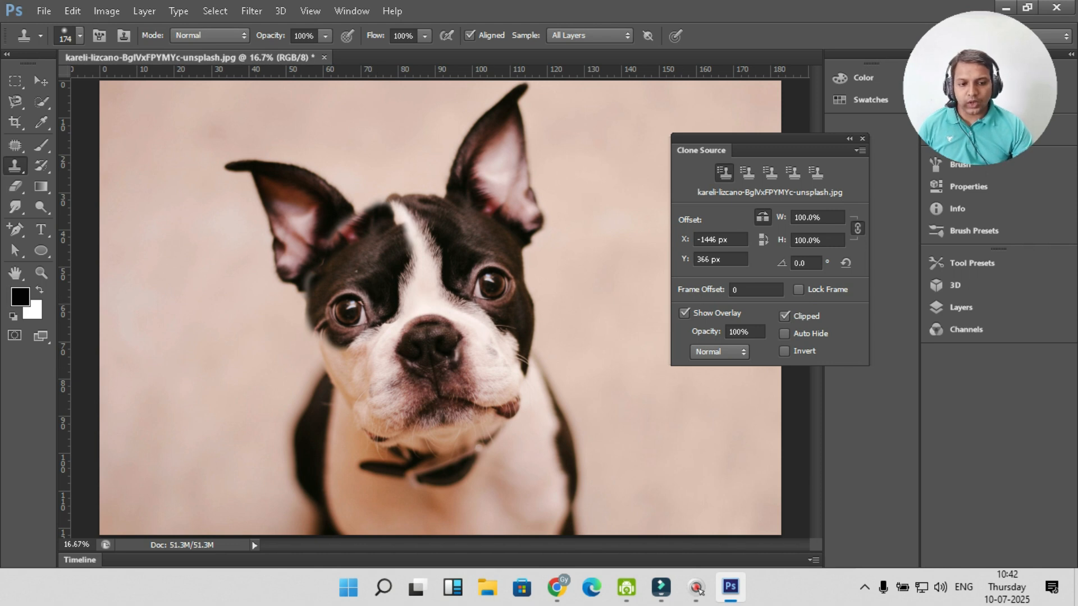
left_click(960, 307)
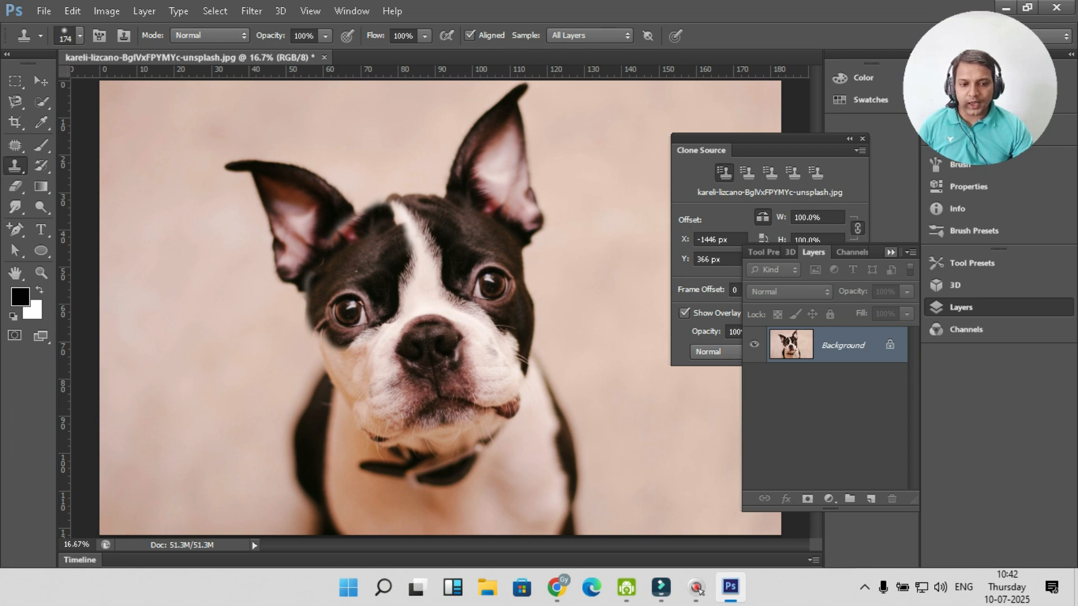
left_click(890, 252)
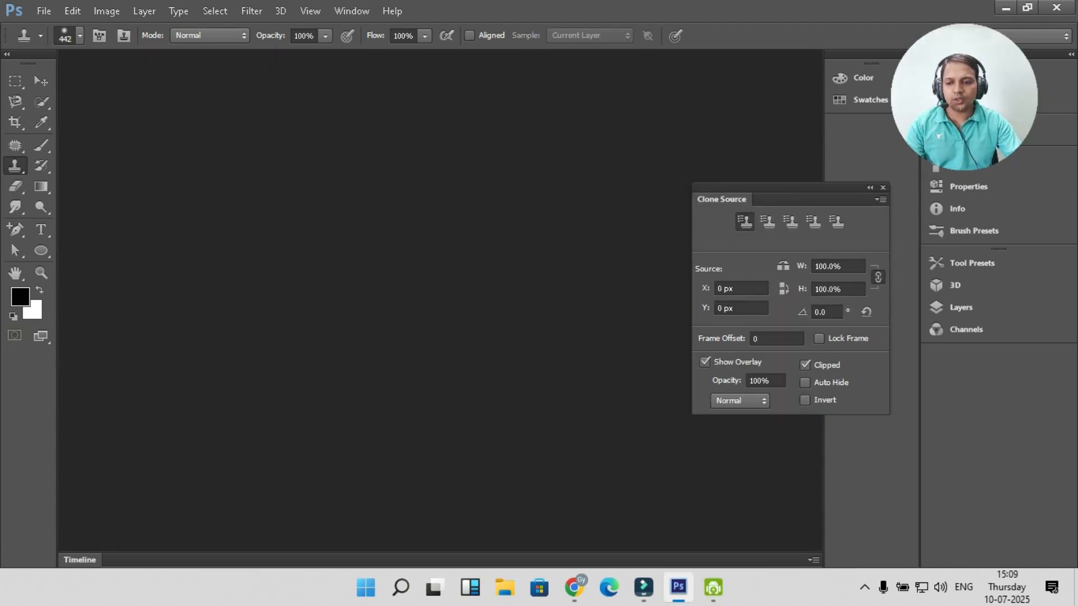
Open the image desktop-wallpaper-garden-of-a-house from the PHOTOSHOP folder
left_click(44, 11)
left_click(61, 42)
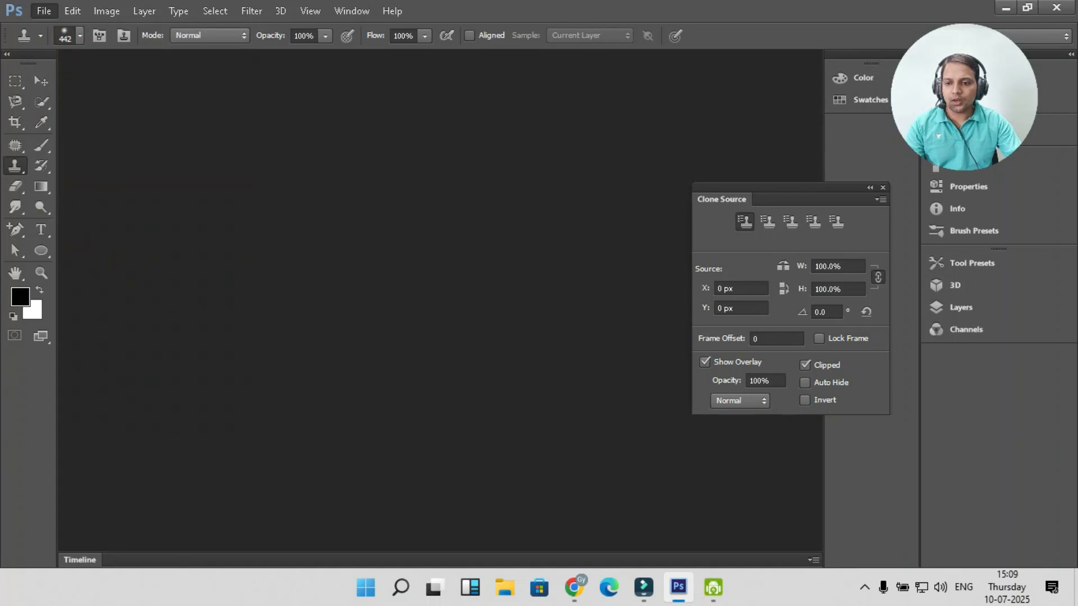
scroll(572, 292, "down", 5)
scroll(573, 295, "down", 5)
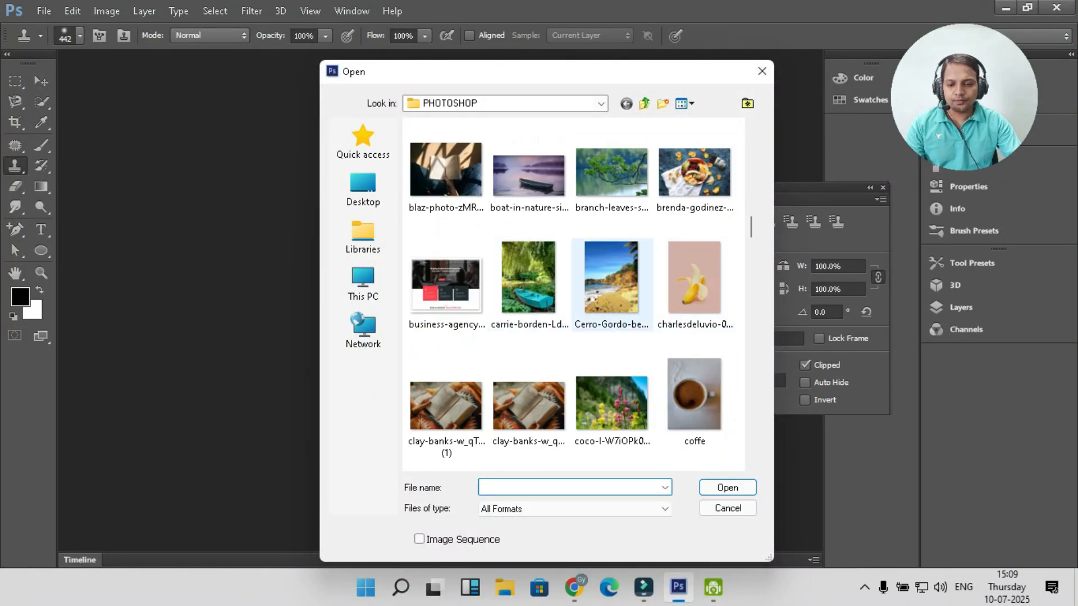
scroll(612, 337, "down", 5)
scroll(611, 336, "up", 3)
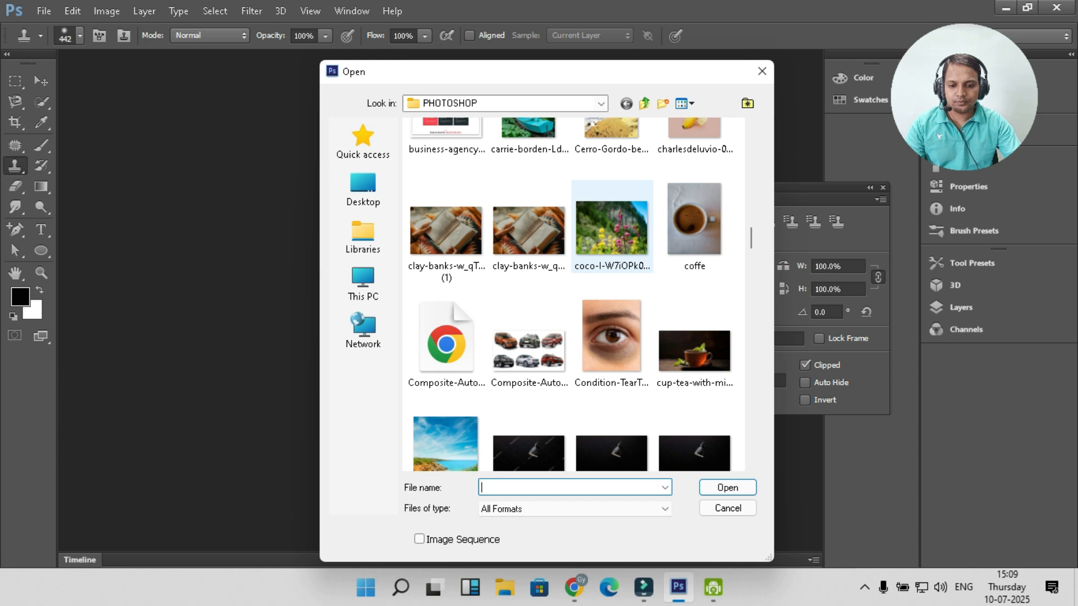
scroll(611, 236, "down", 3)
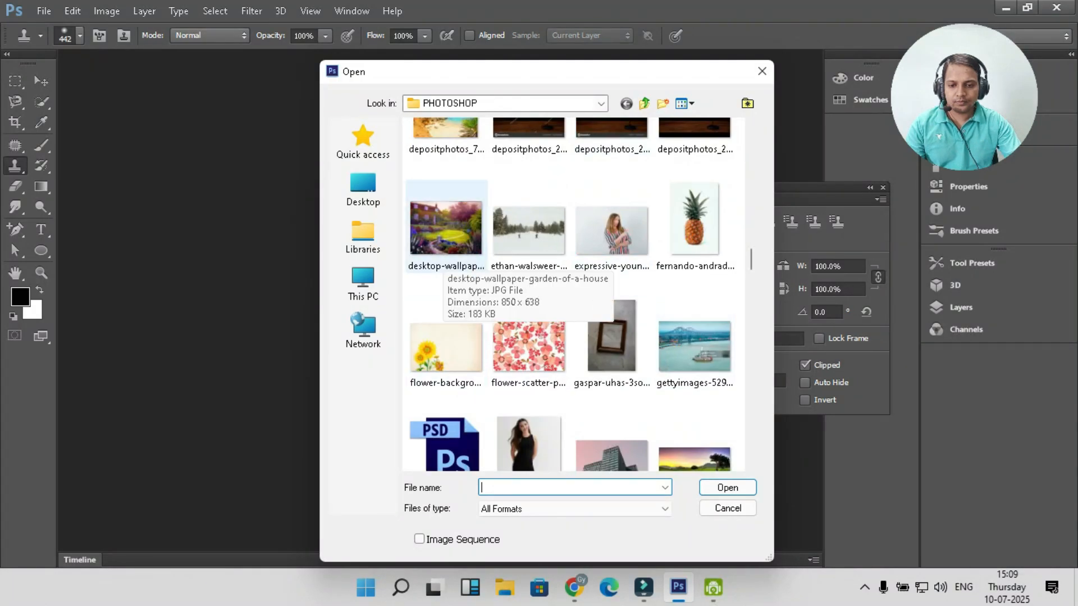
left_click(435, 241)
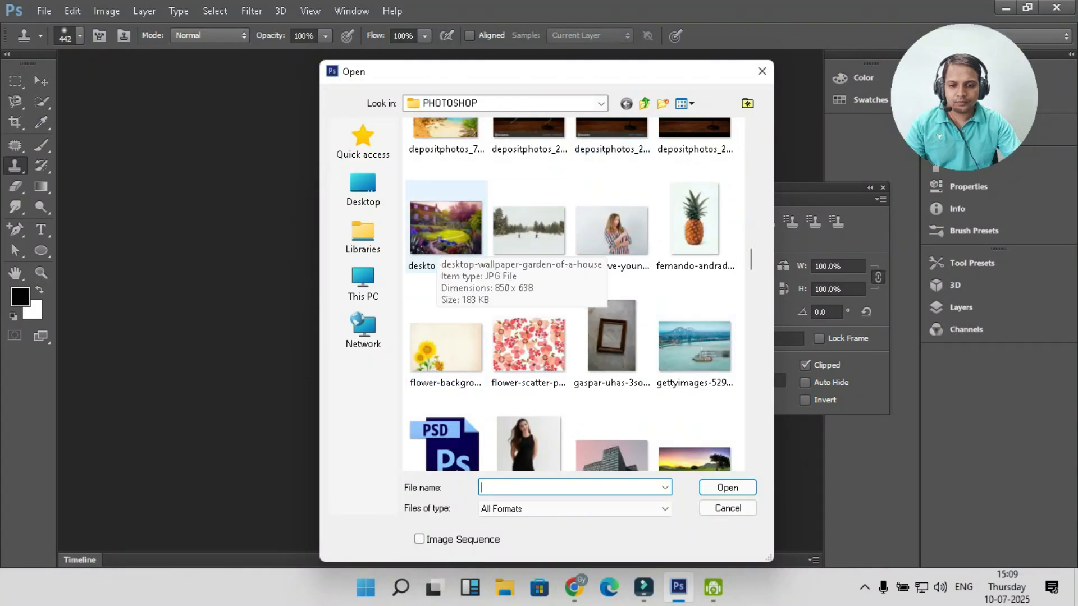
double_click(434, 242)
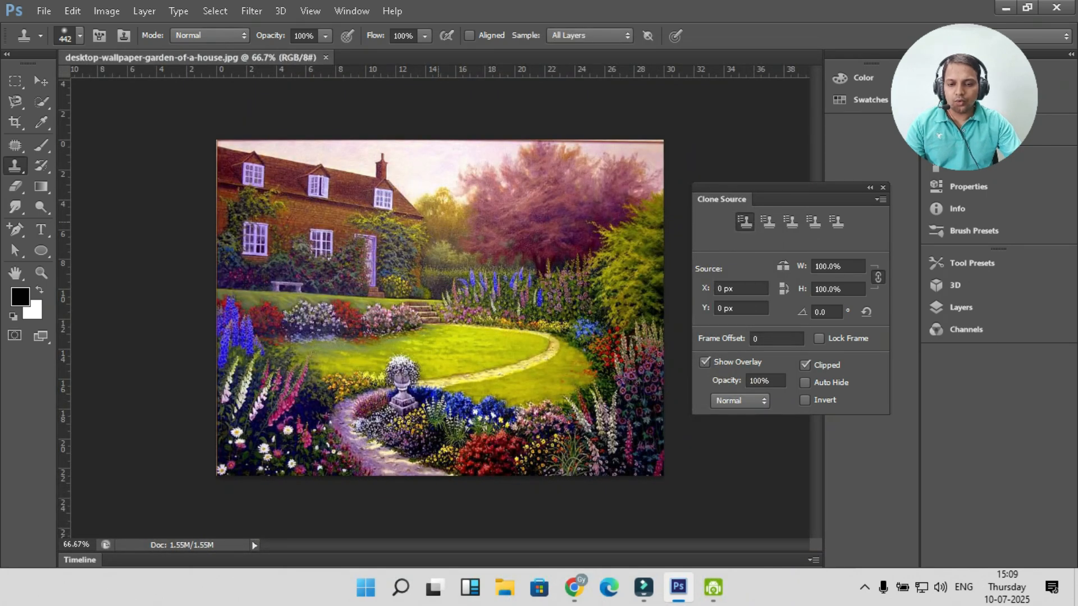
Set the soft round Clone Stamp brush size to 76 px for the garden image
right_click(438, 218)
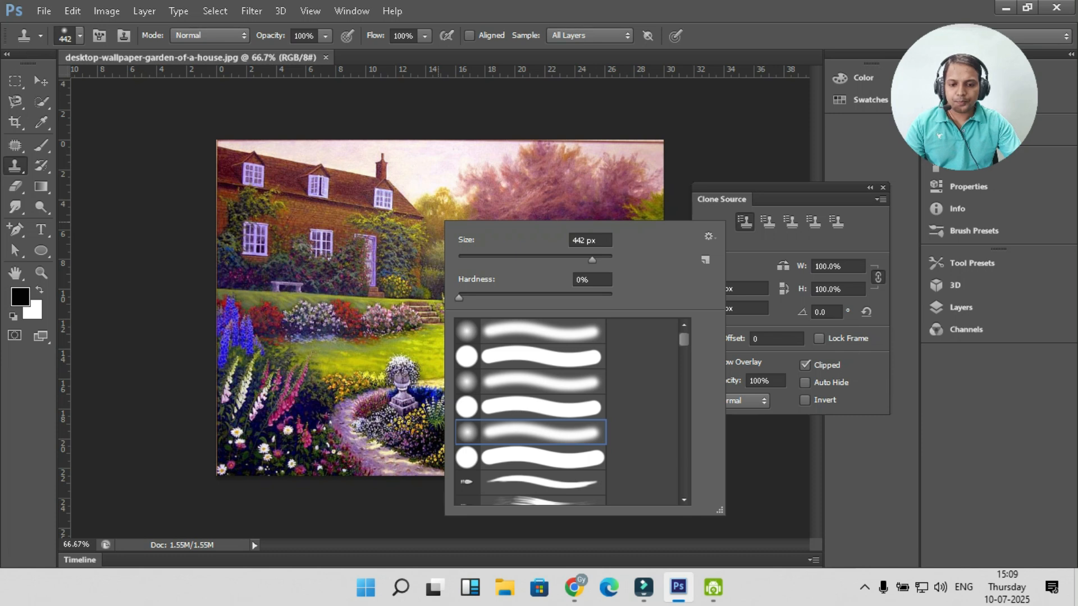
left_click_drag(592, 259, 507, 260)
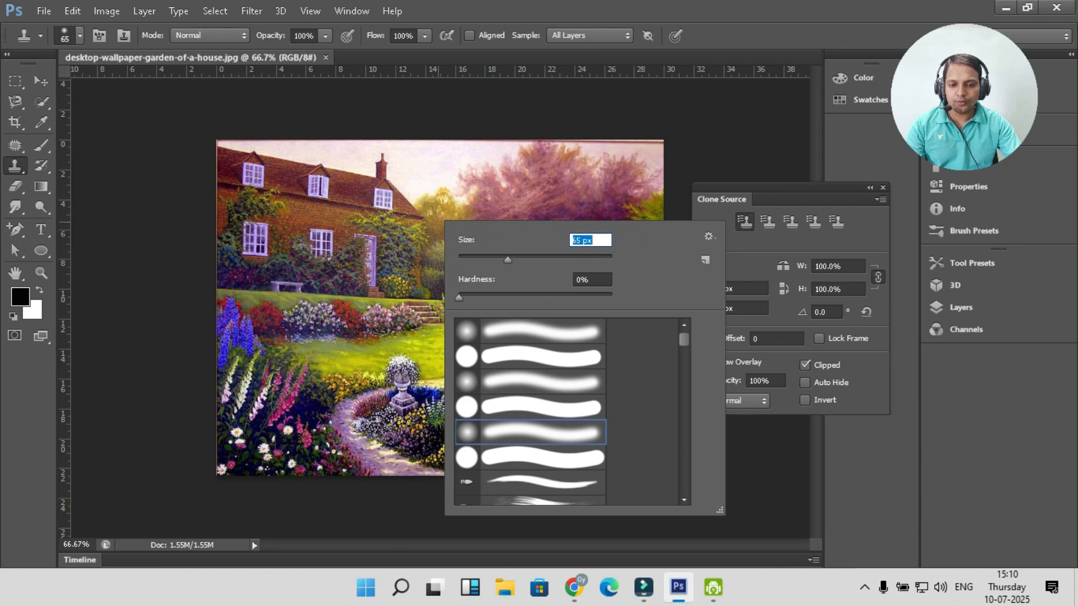
mouse_move(507, 260)
left_mouse_down()
mouse_move(522, 259)
mouse_move(510, 260)
left_mouse_up()
left_click(766, 21)
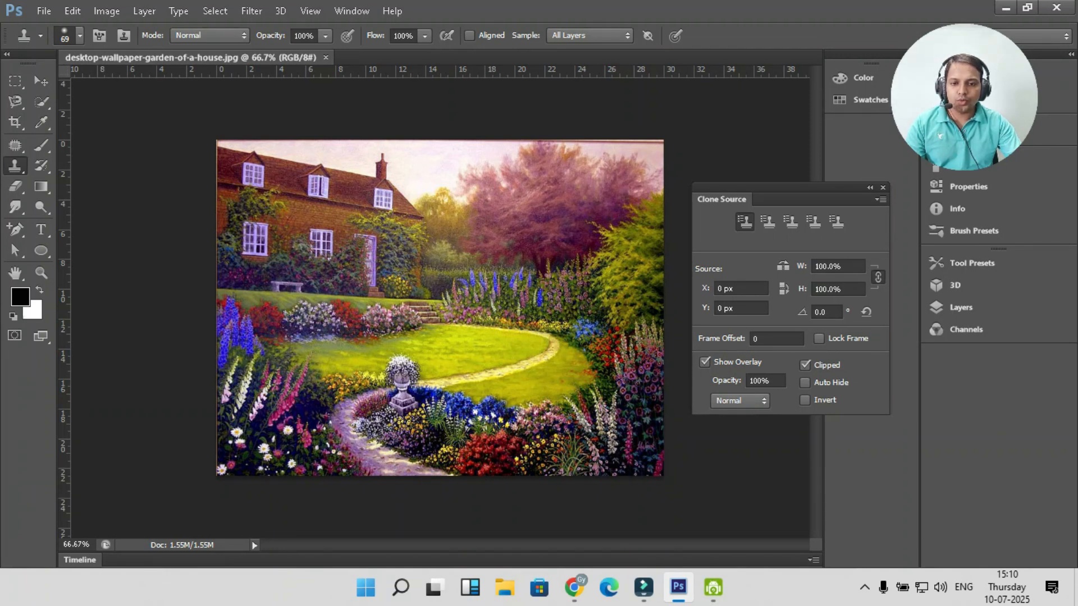
left_click(469, 36)
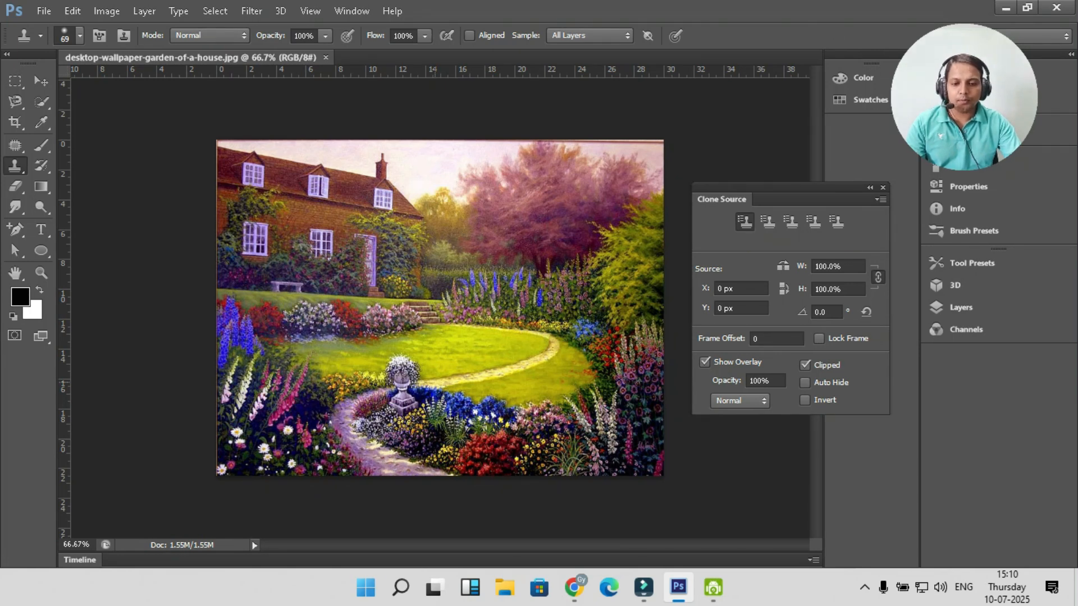
right_click(399, 364)
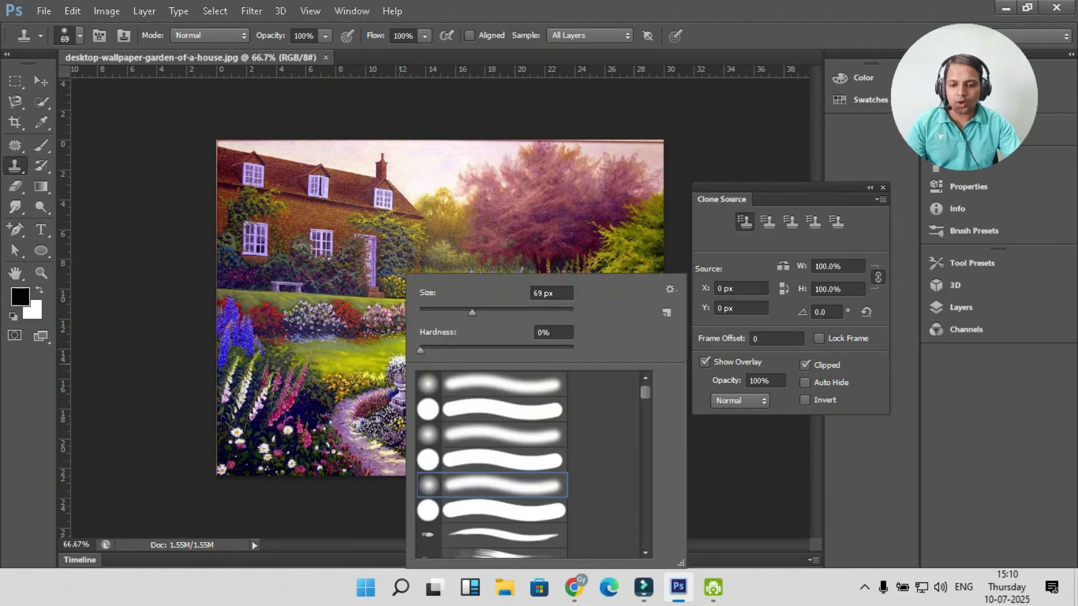
left_click(476, 310)
left_click(745, 28)
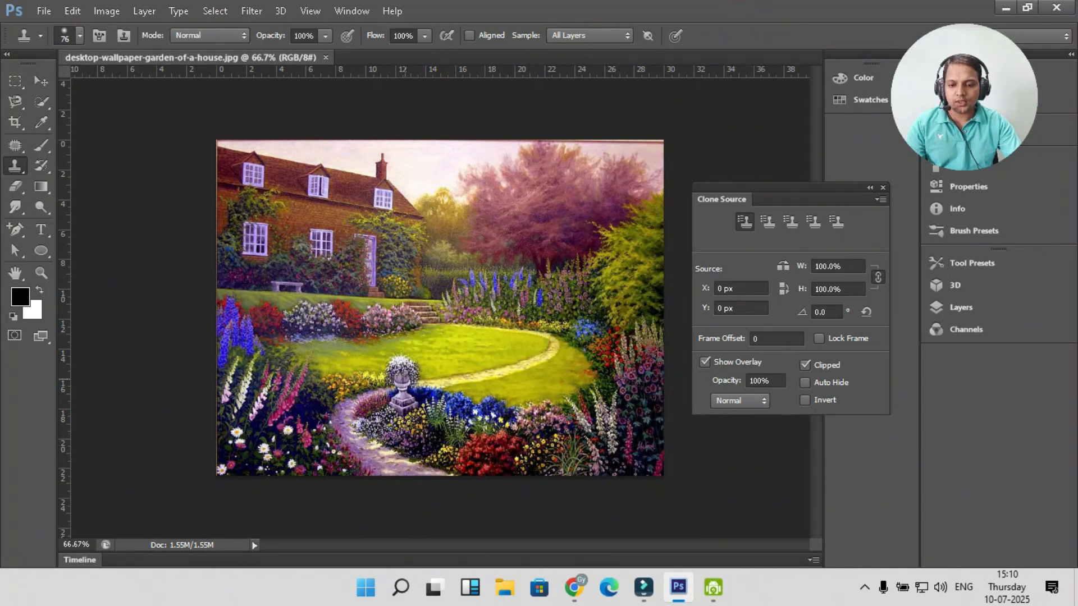
Sample the stone flower urn as the first clone source and paint two copies to its right along the flower bed
left_click(402, 365, "alt")
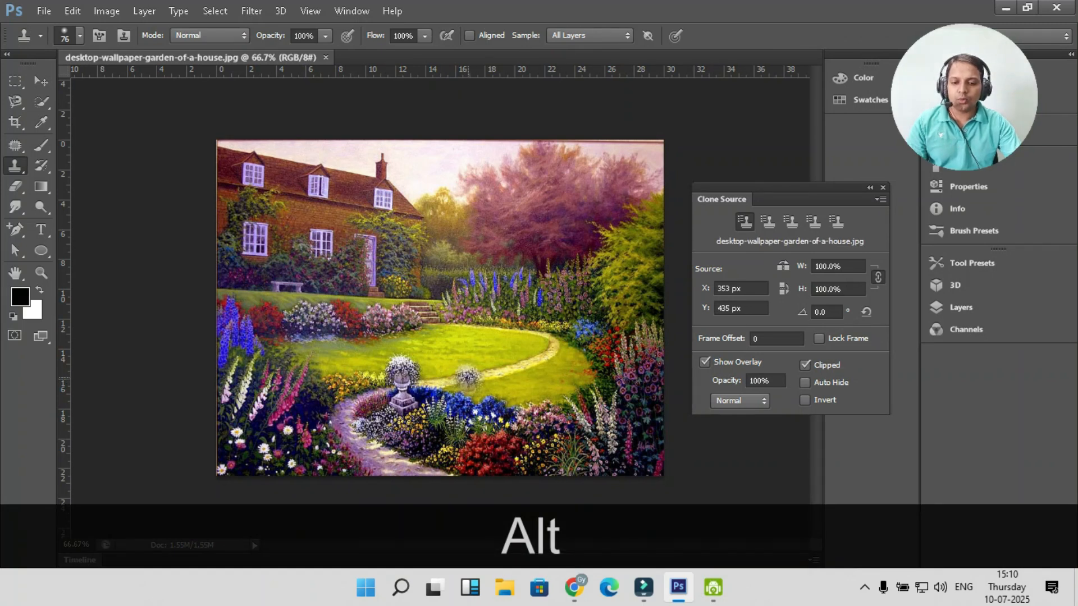
left_click(469, 373)
left_click_drag(470, 390, 473, 414)
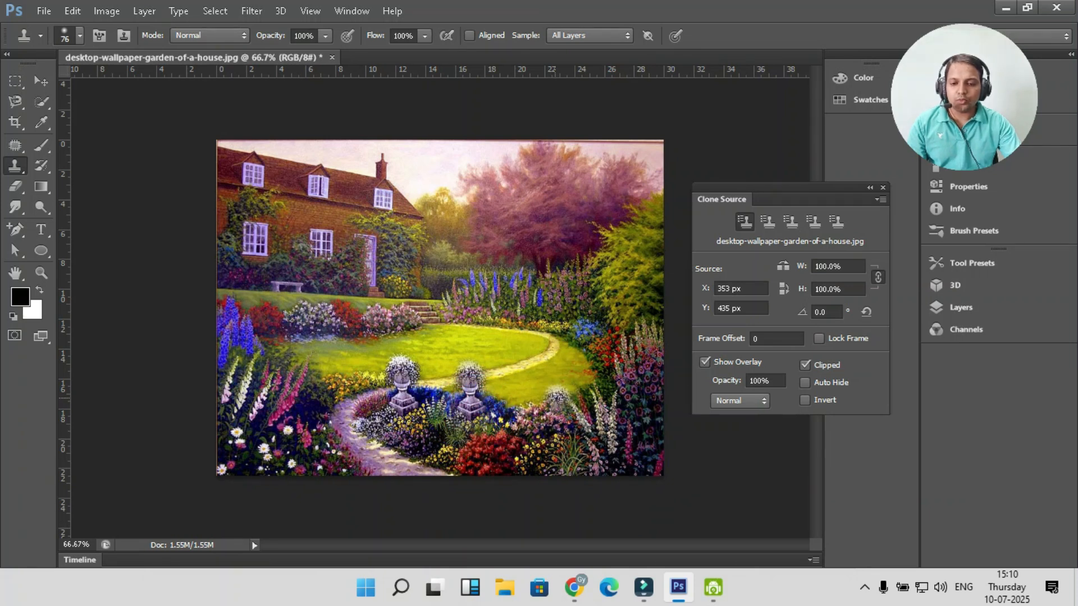
left_click_drag(527, 379, 531, 407)
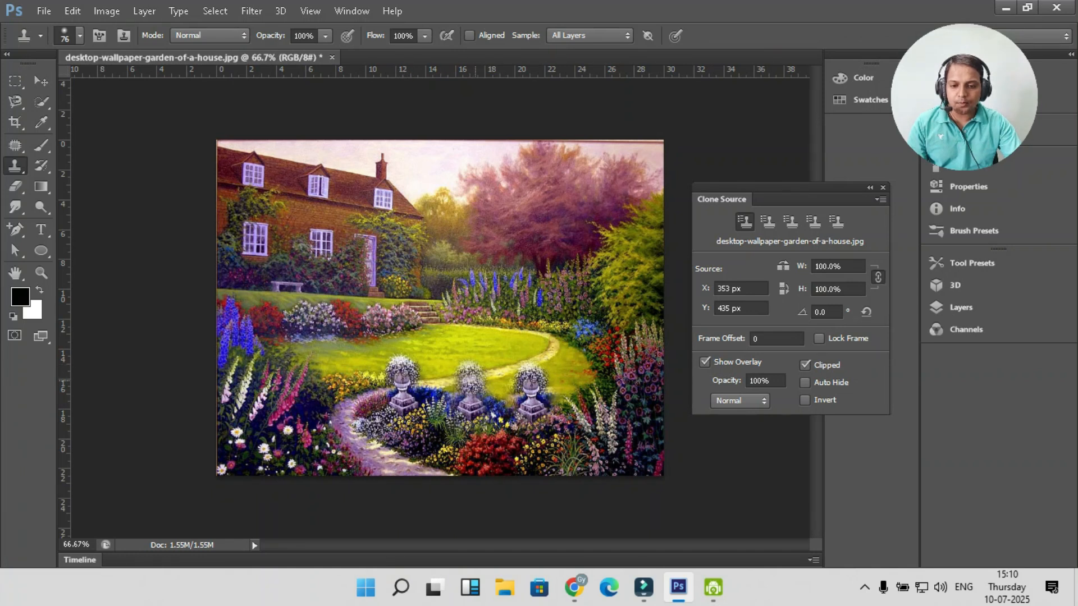
Sample the blue flowers at the lawn's right edge as the second clone source and paint them into the front flower bed
left_click(767, 221)
left_click(744, 221)
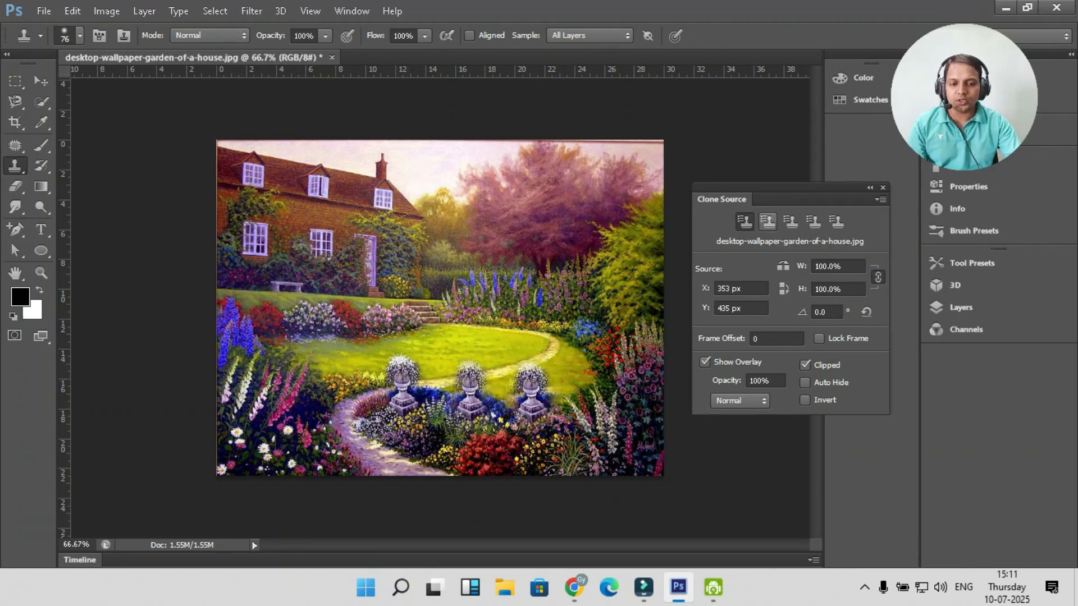
left_click(767, 221)
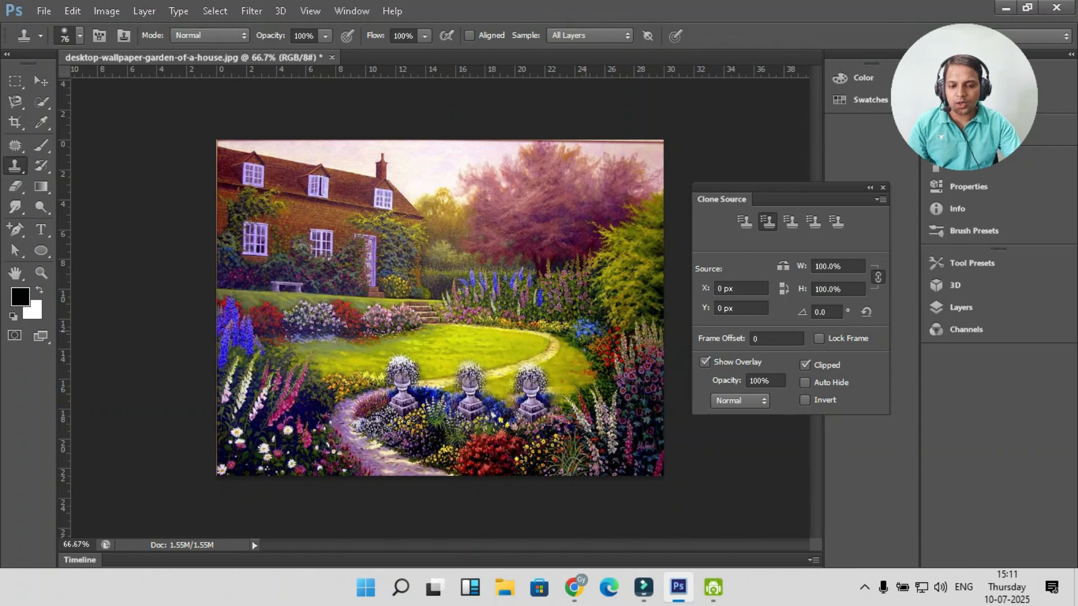
left_click(480, 275, "alt")
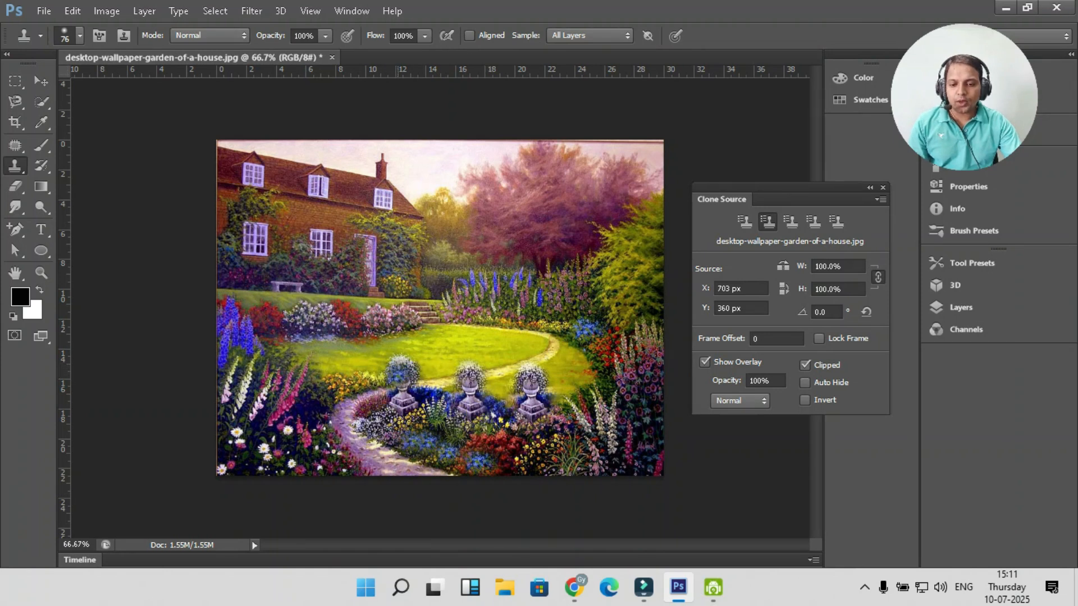
Switch back to the first clone source and paint four urns along the lawn's far edge and curved path
left_click(744, 221)
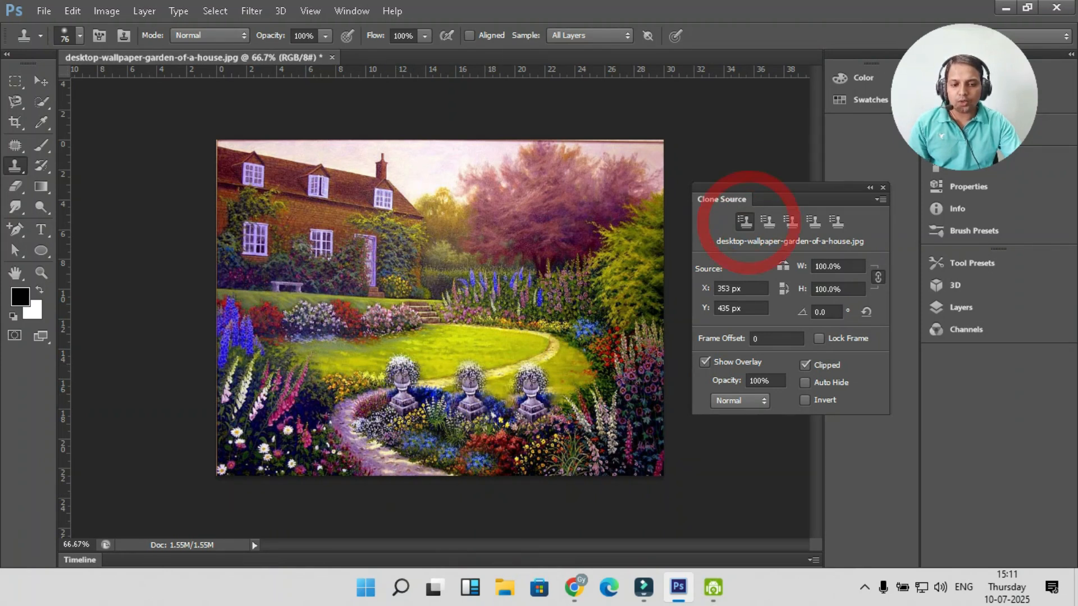
left_click(463, 325)
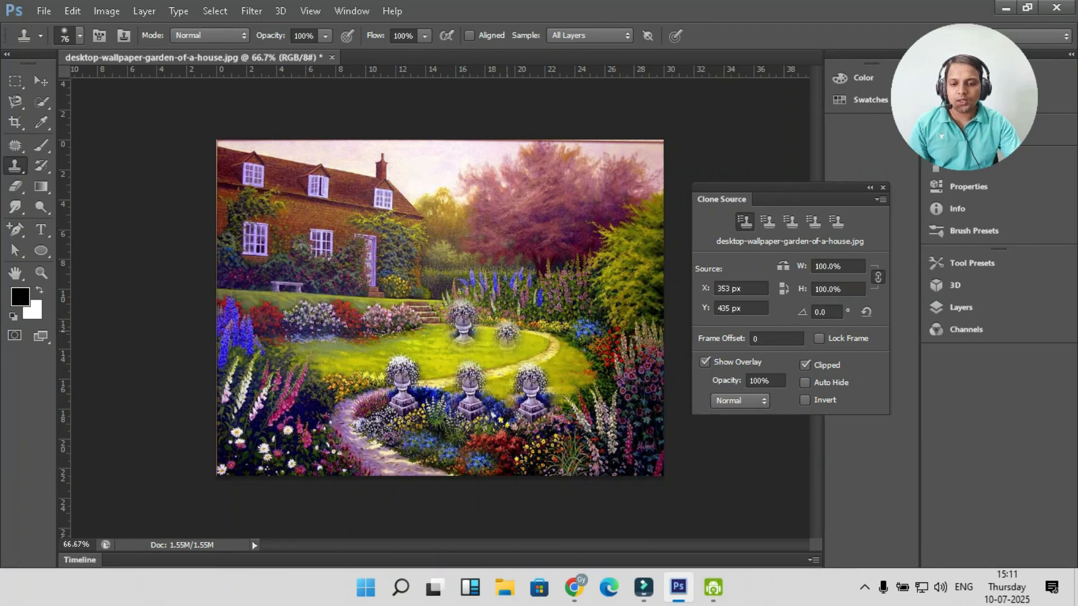
left_click(503, 337)
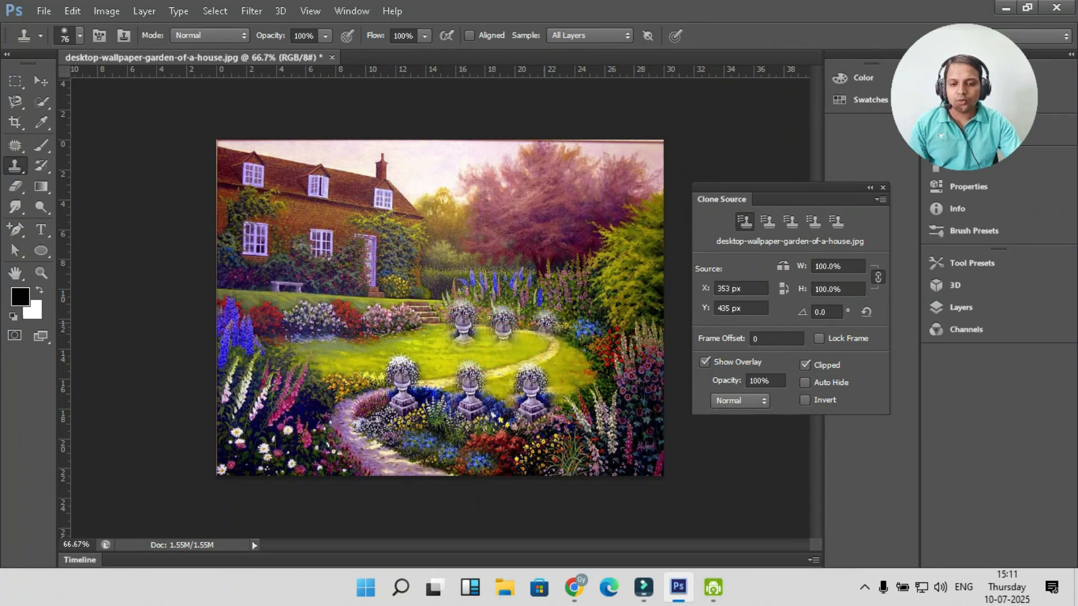
left_click(541, 336)
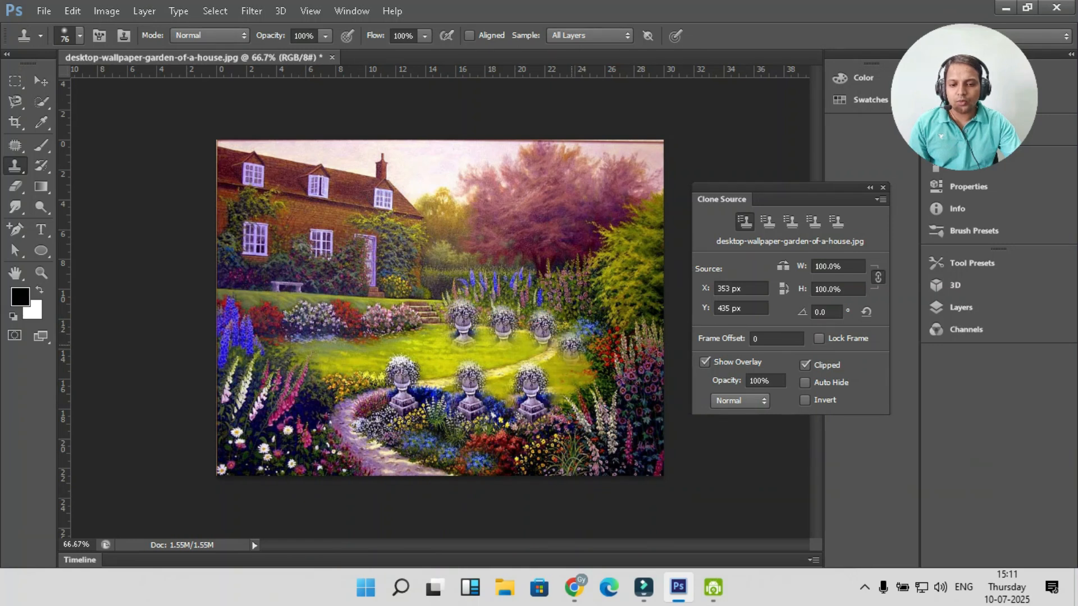
left_click(571, 355)
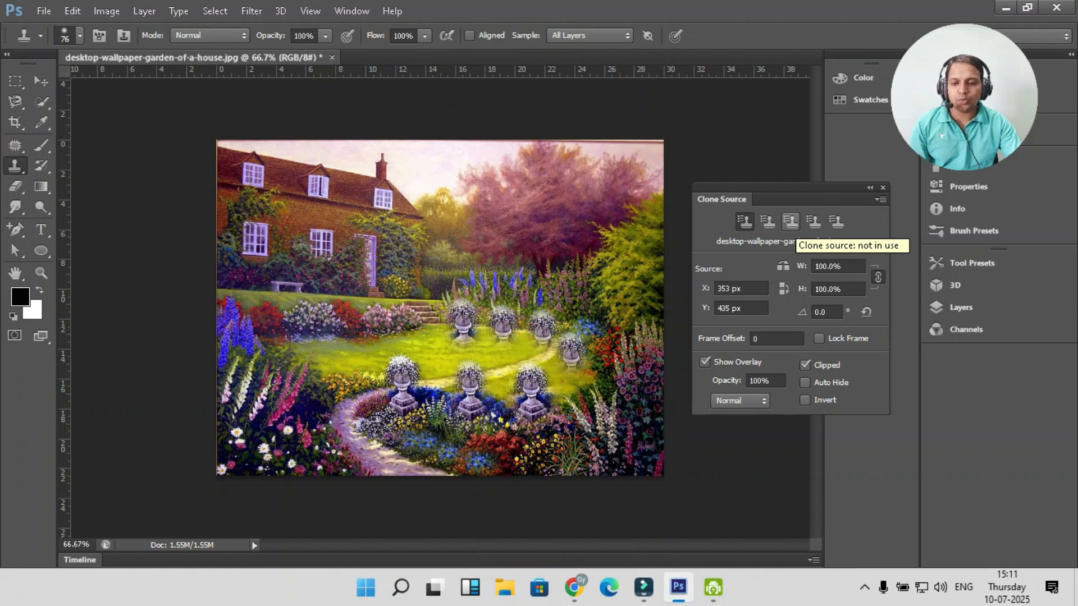
Sample the tall blue flowers at the image's left edge as the third clone source and paint them between and beside the front urns
left_click(790, 221)
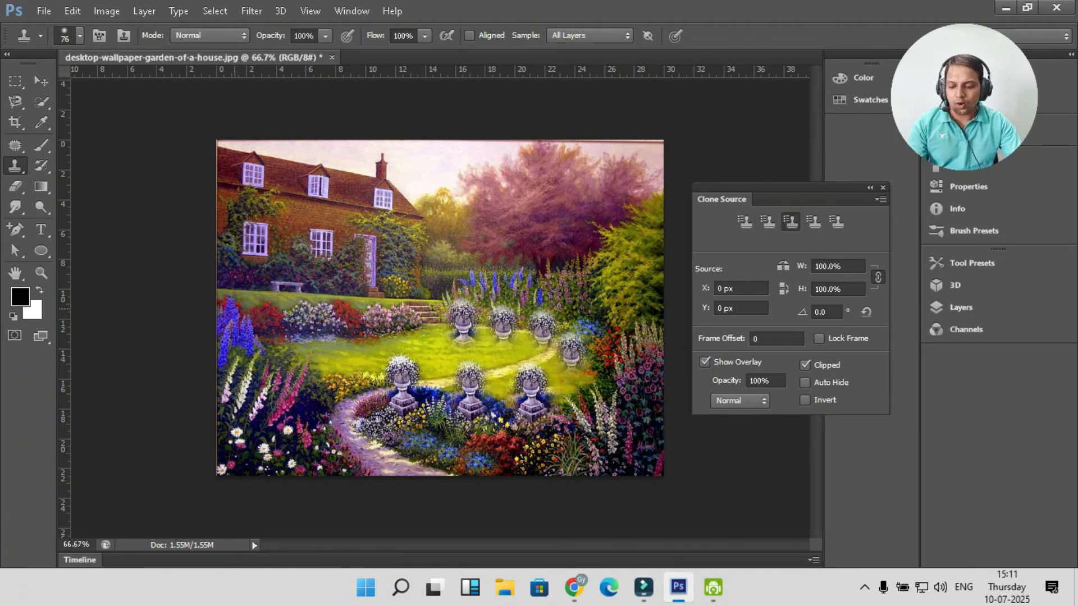
left_click(304, 404, "alt")
mouse_move(589, 357)
left_mouse_down()
mouse_move(589, 391)
mouse_move(557, 358)
mouse_move(564, 398)
left_mouse_up()
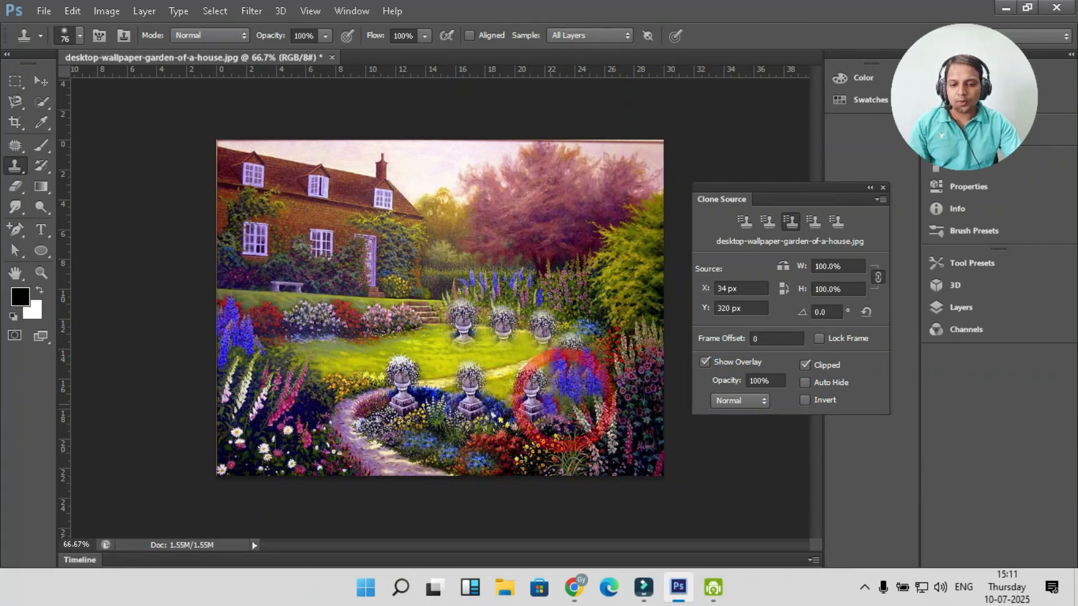
left_click_drag(490, 368, 503, 413)
left_click_drag(438, 372, 437, 403)
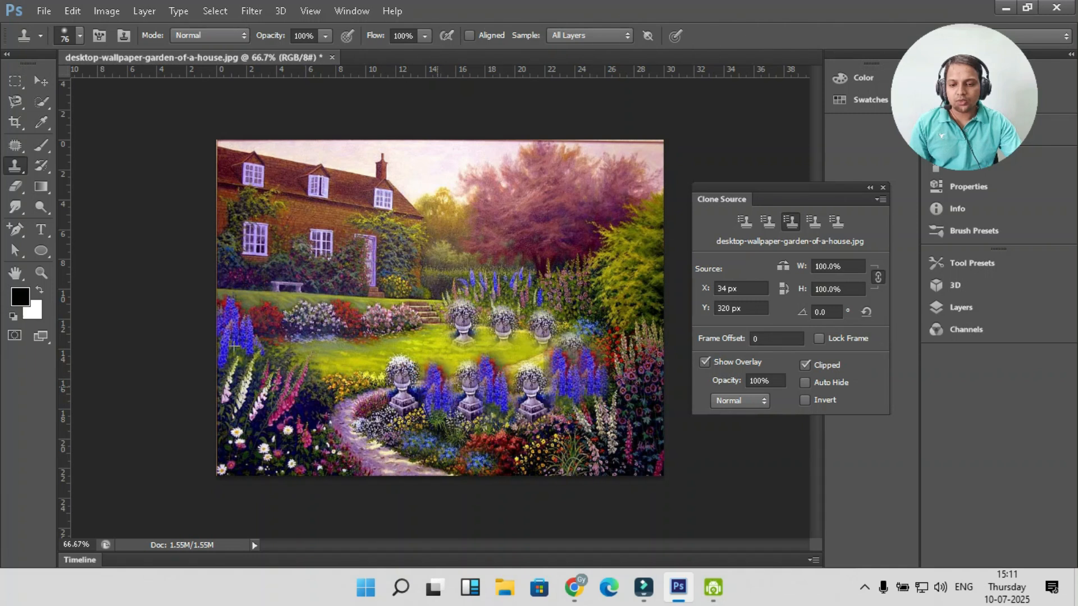
left_click_drag(372, 366, 380, 401)
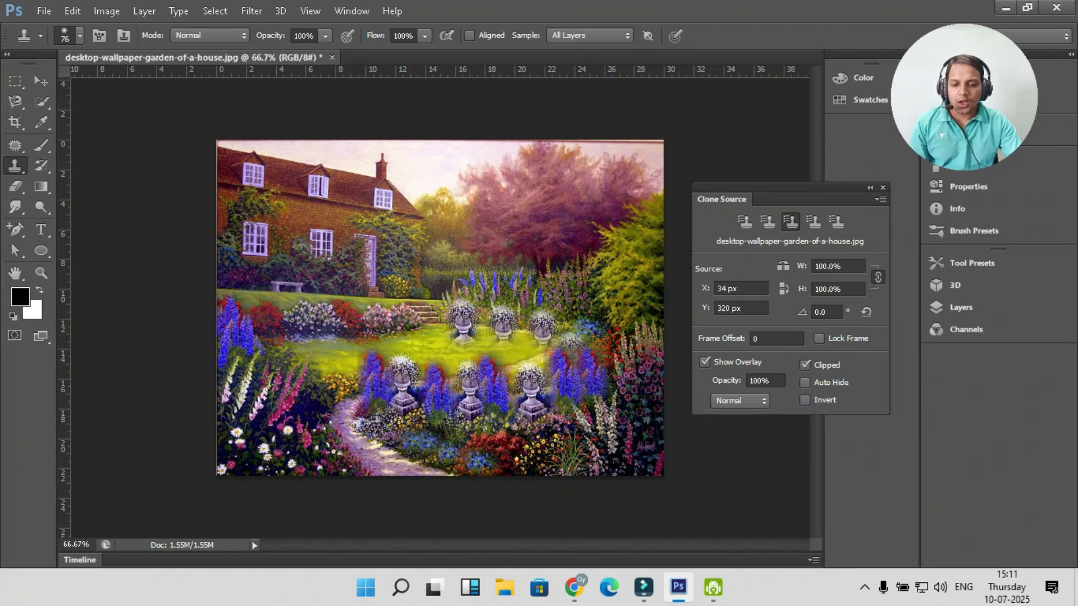
Clone the second source's blue flowers over the garden steps, and paint more urns from the first source along the lawn's left side
left_click(767, 222)
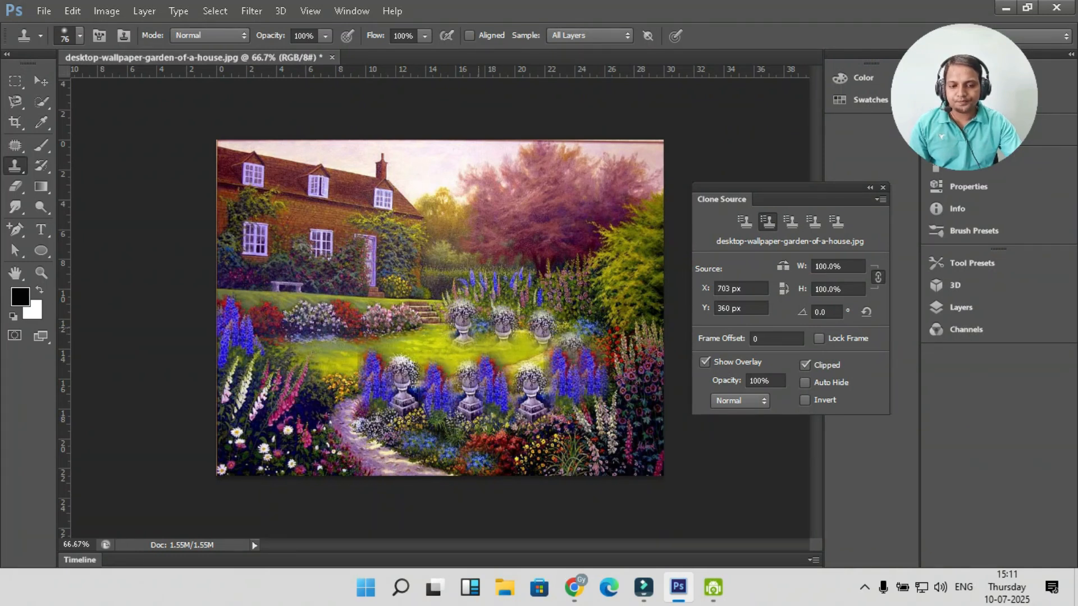
left_click(436, 325)
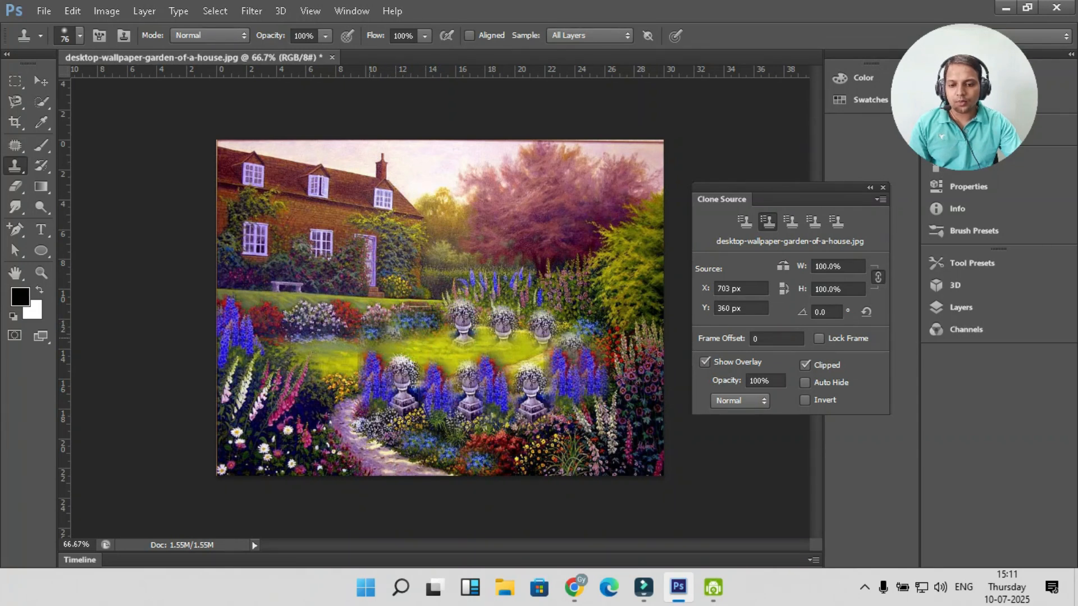
left_click(744, 221)
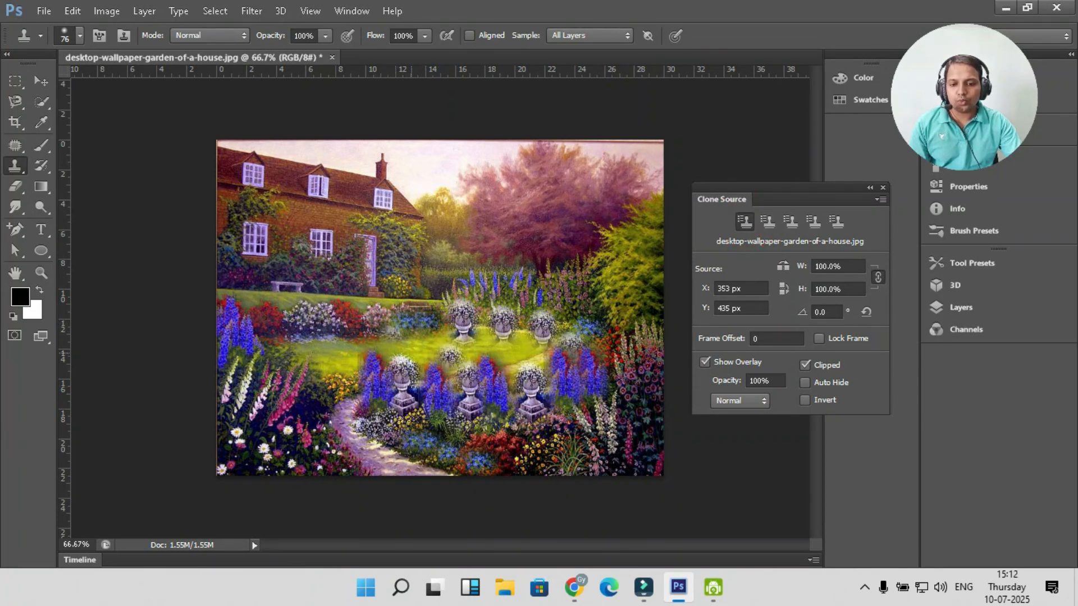
left_click(308, 337)
left_click(343, 336)
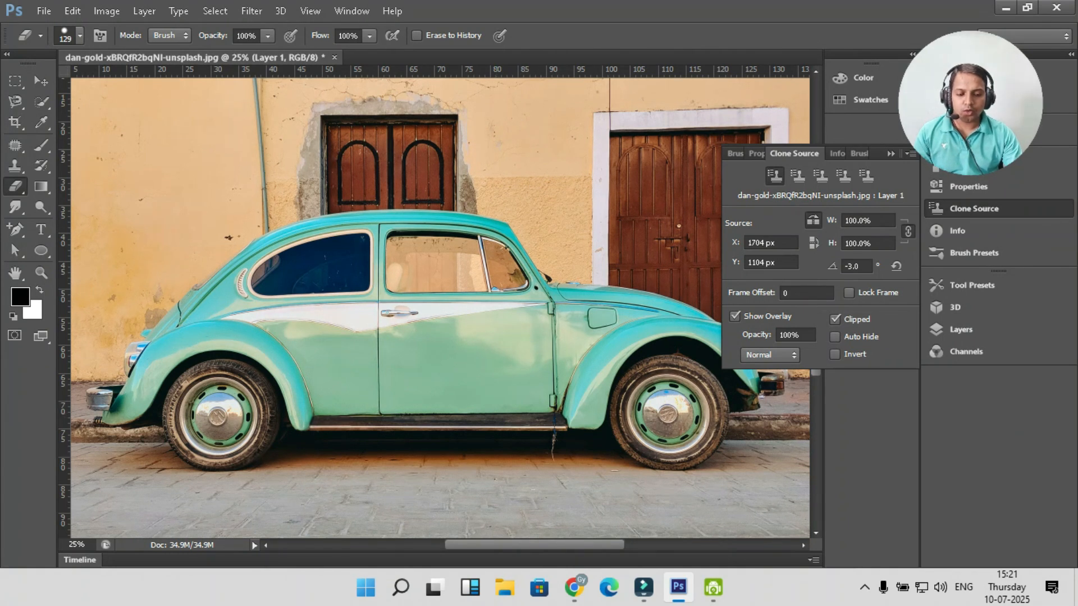
Delete Layer 1 and add a new empty layer above the car photo's background
left_click(960, 330)
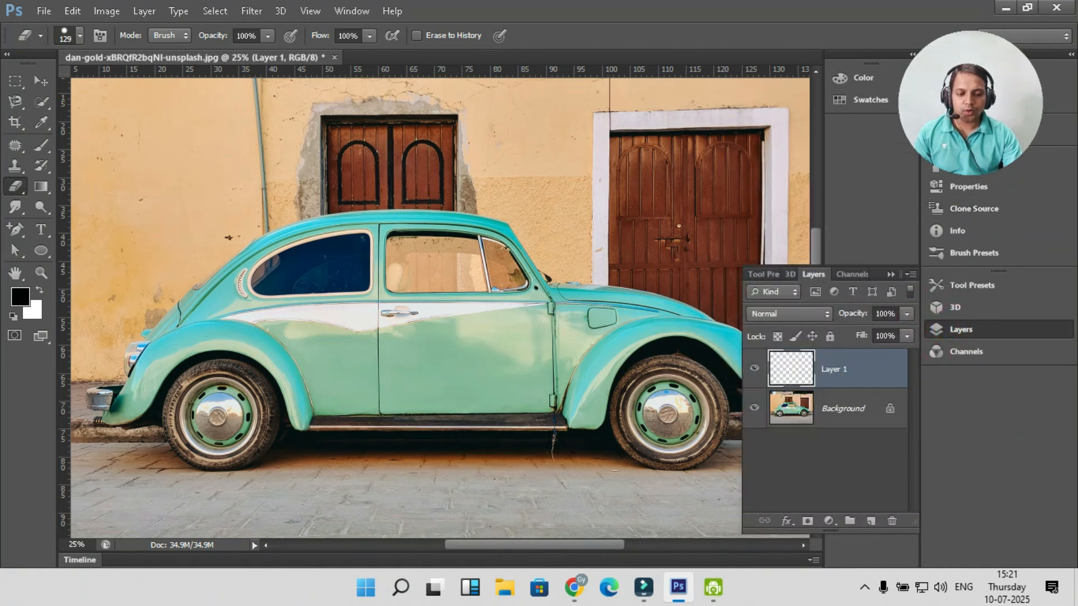
right_click(865, 361)
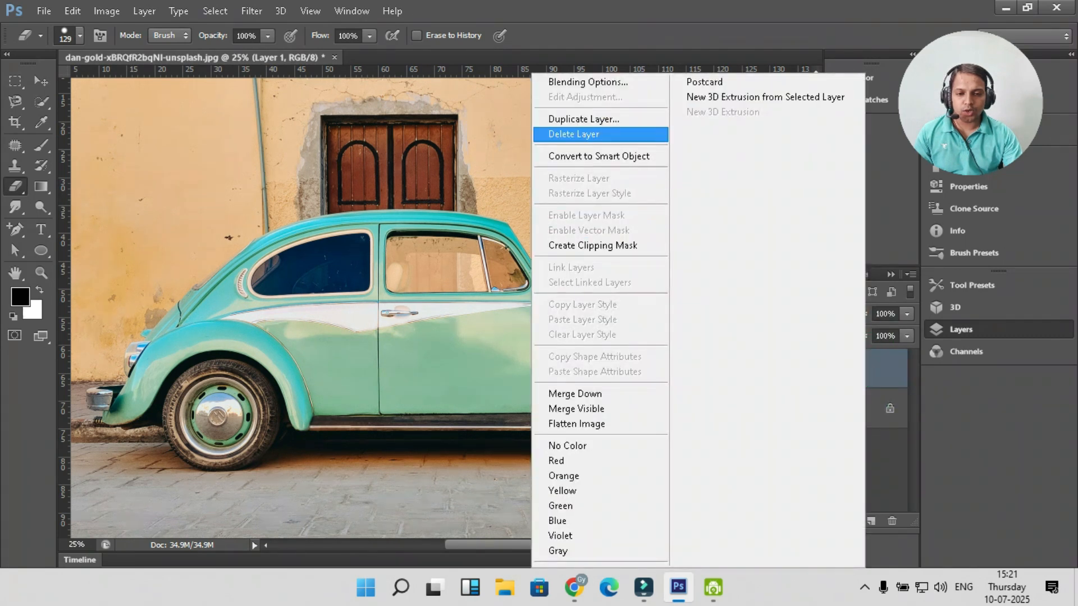
left_click(578, 135)
left_click(474, 231)
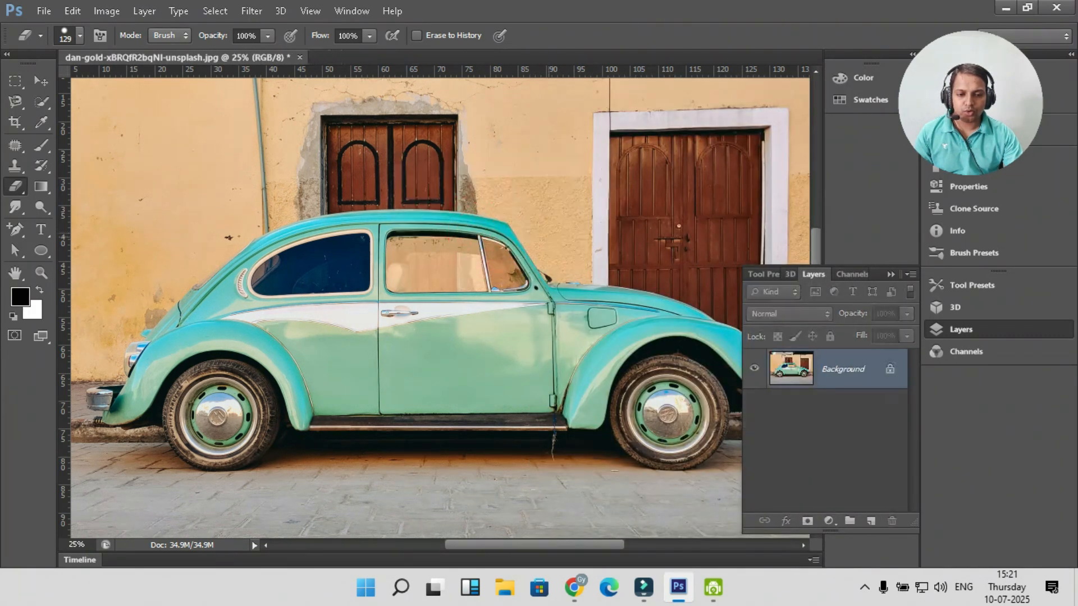
left_click(871, 521)
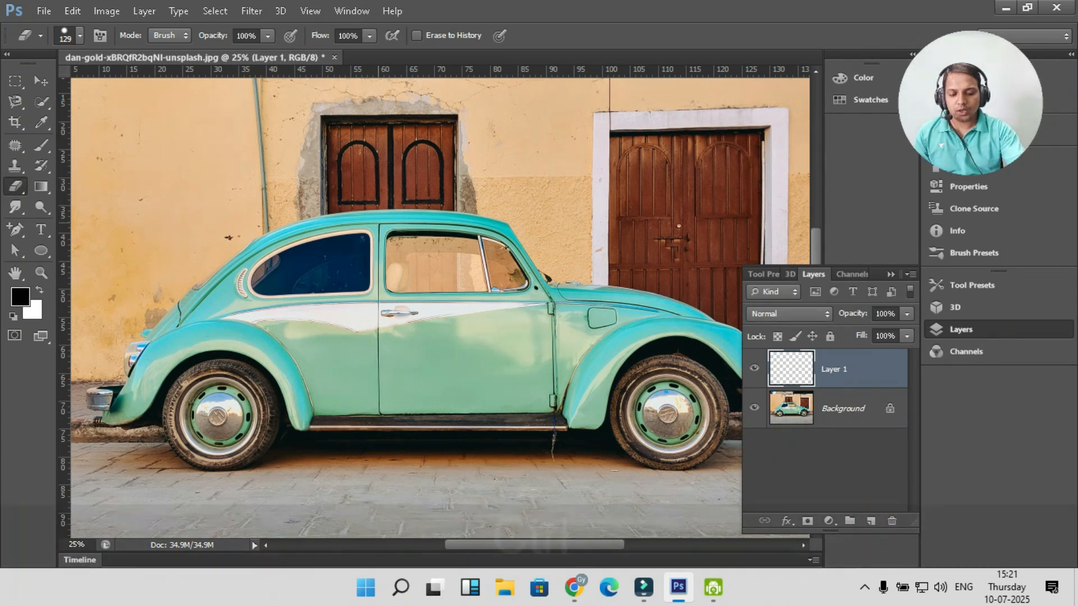
key("ctrl+equal")
key("ctrl+equal")
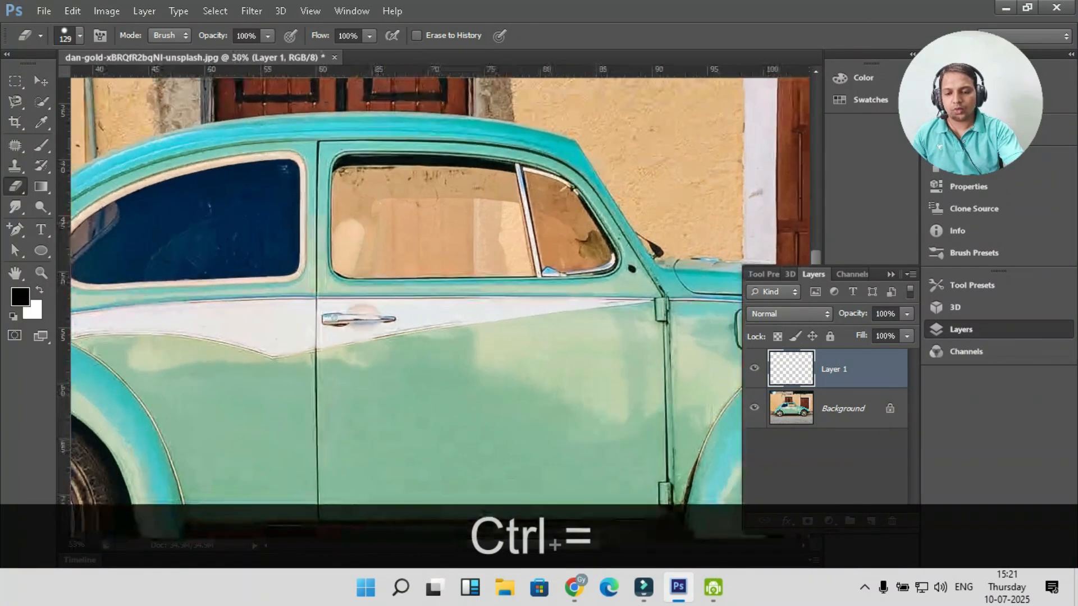
key("ctrl+minus")
key("ctrl+minus")
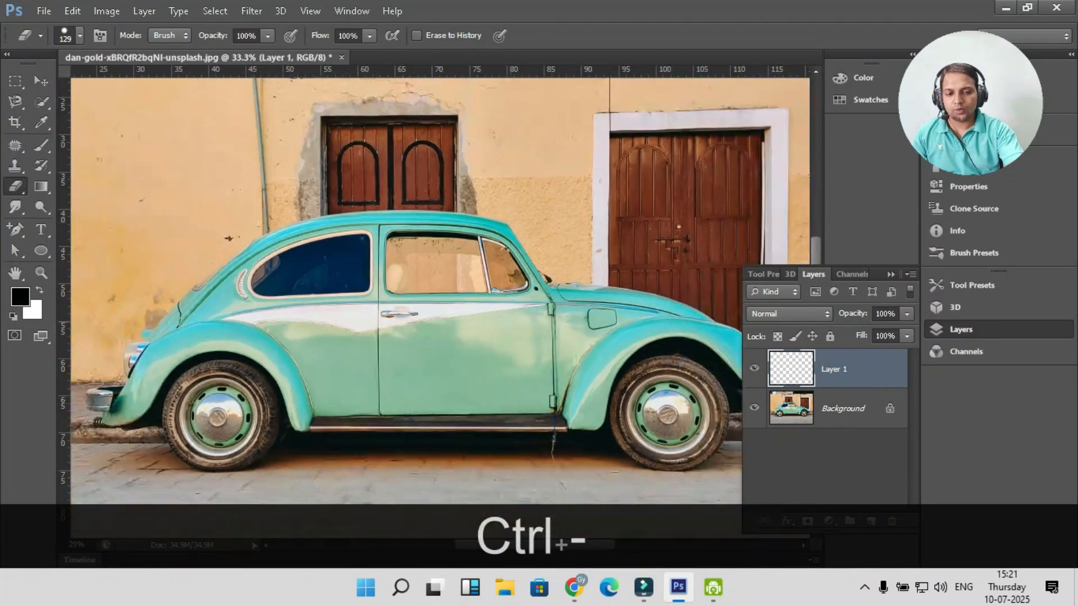
Set the eraser's brush size to 246 px
right_click(458, 232)
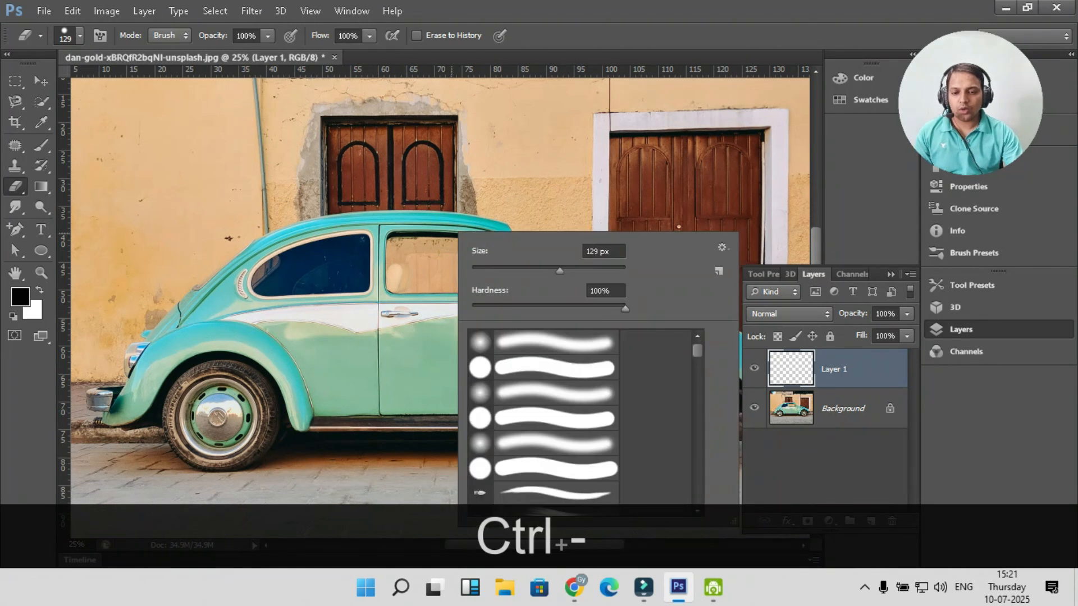
left_click_drag(559, 271, 589, 270)
left_click(601, 35)
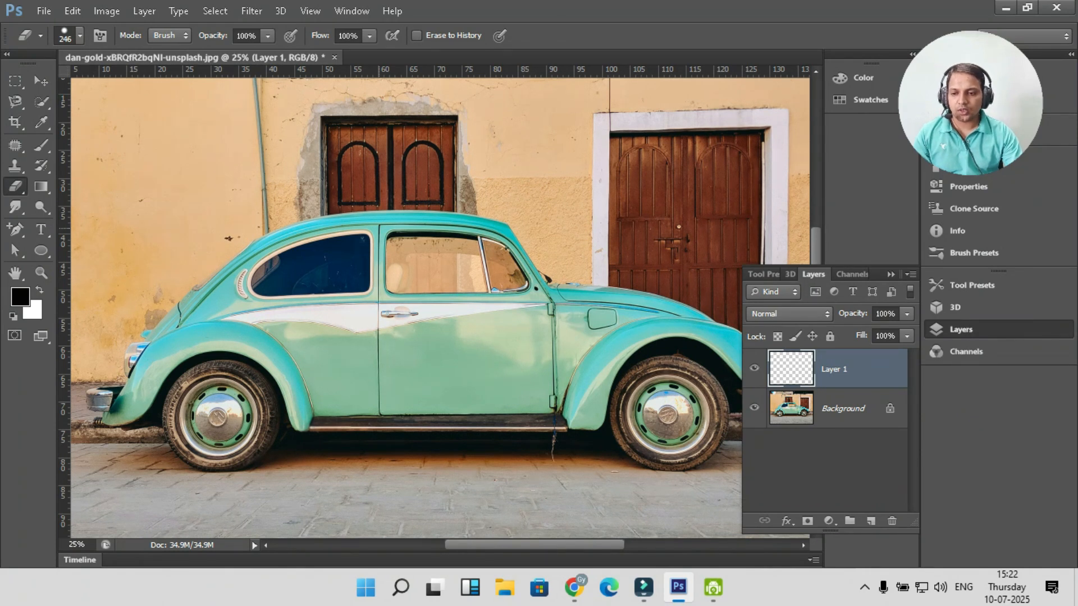
Sample the roof edge above the car's door seam with the Clone Stamp tool, and open the clone source's rotation value
left_click(16, 166)
left_click(90, 163)
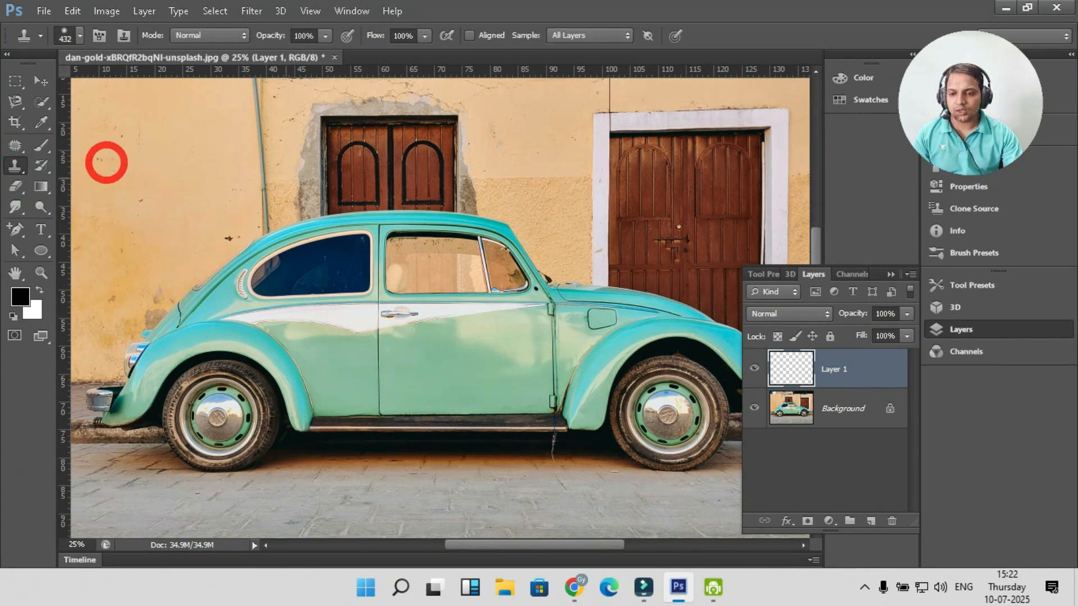
left_click(380, 226, "alt")
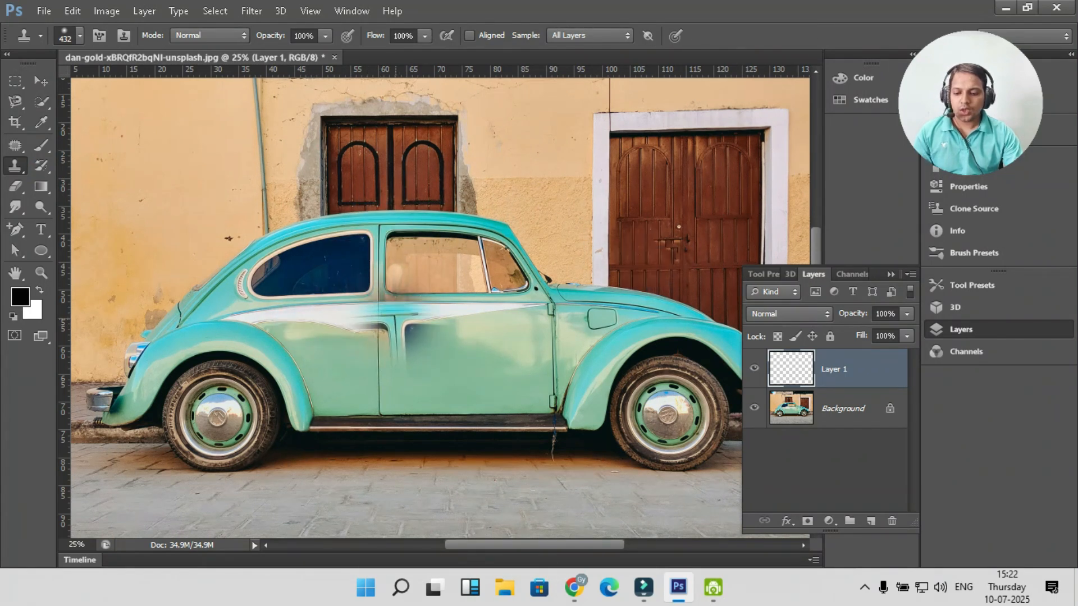
key("alt")
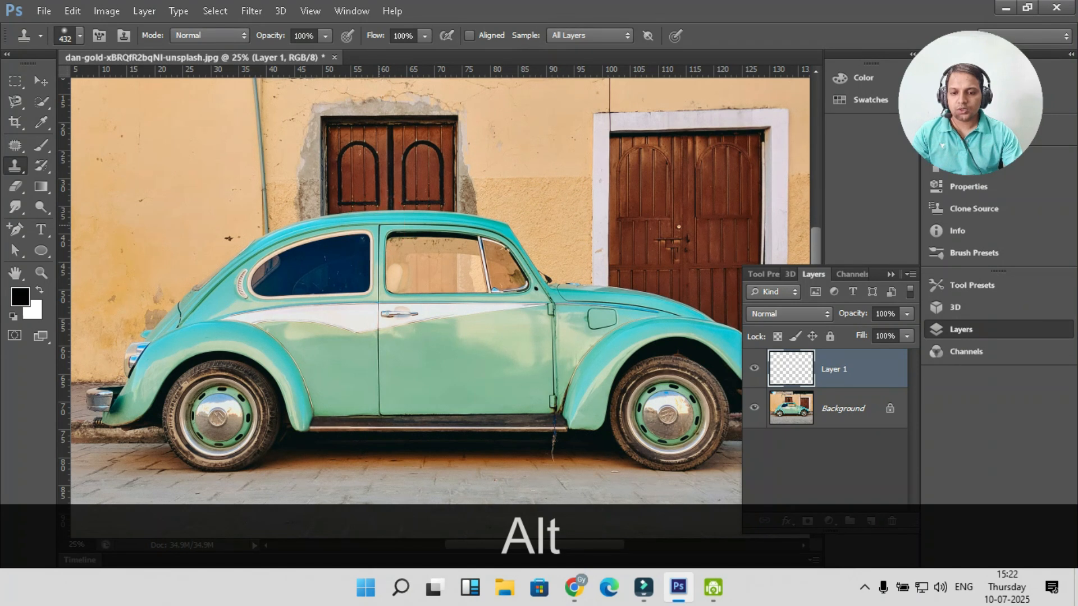
left_click(379, 226, "alt")
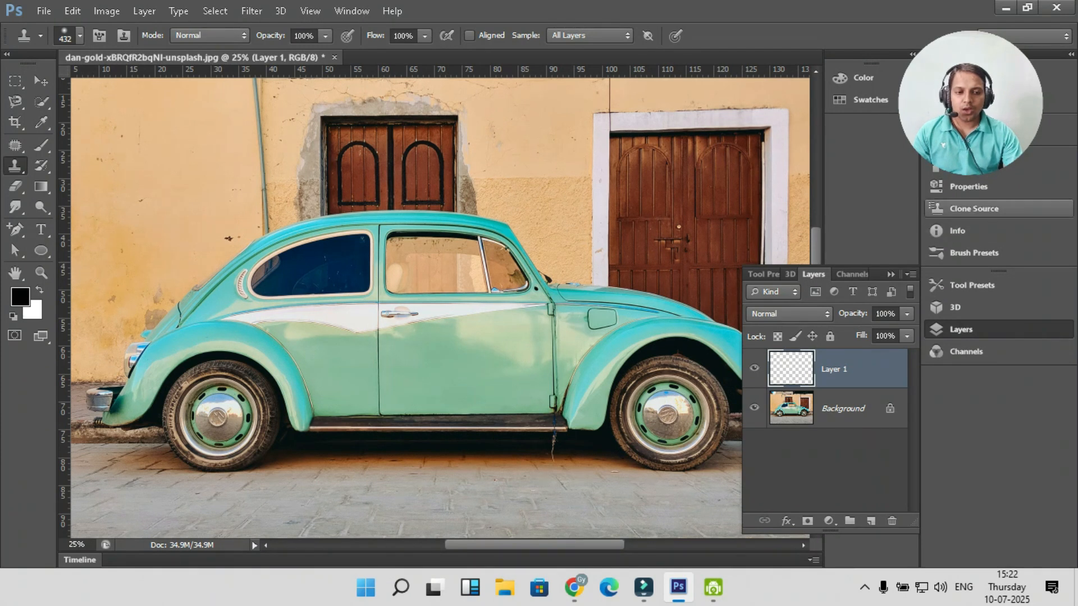
left_click(967, 208)
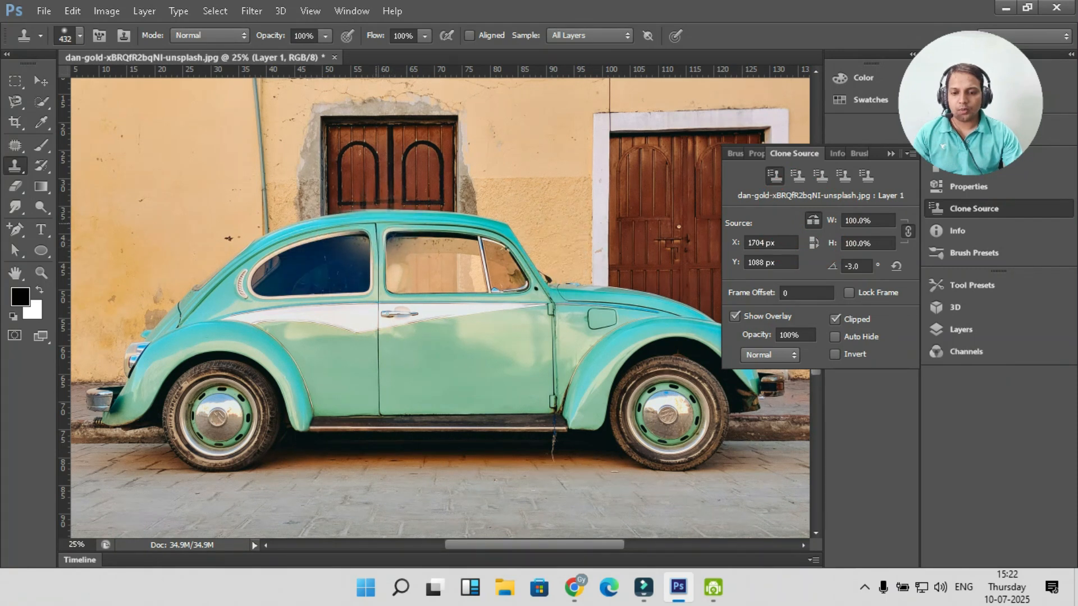
left_click(857, 266)
Paint the mirrored rear half of the car over its front half, including the wheel, bumper, street and wall behind it
left_click_drag(479, 321, 438, 316)
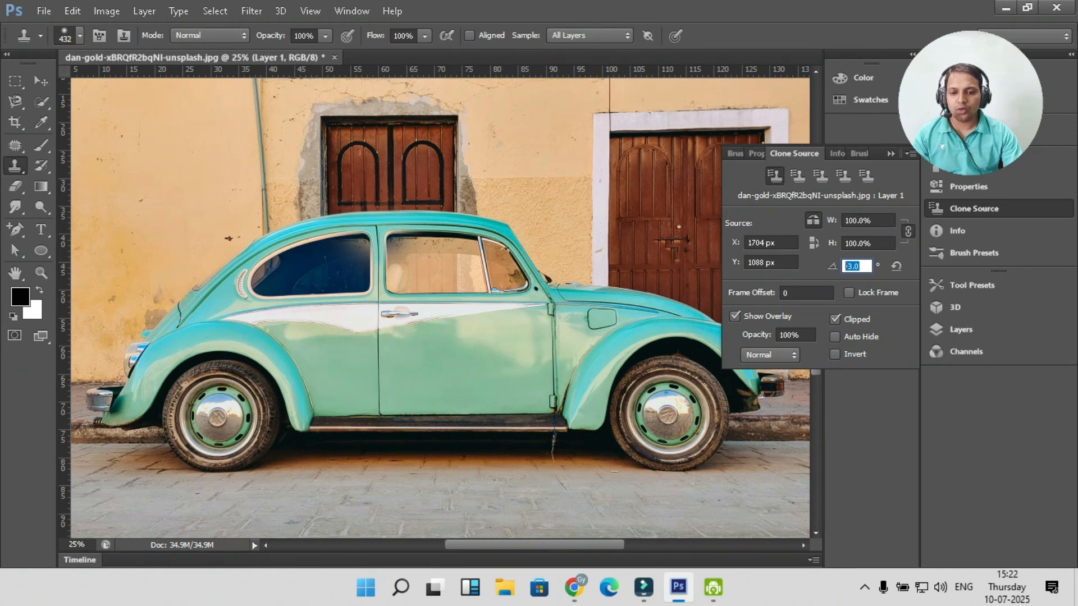
mouse_move(418, 257)
left_mouse_down()
mouse_move(452, 273)
mouse_move(443, 303)
mouse_move(426, 296)
mouse_move(427, 275)
mouse_move(456, 250)
mouse_move(512, 257)
mouse_move(262, 259)
mouse_move(279, 245)
mouse_move(266, 242)
mouse_move(247, 265)
mouse_move(262, 319)
mouse_move(297, 349)
mouse_move(280, 315)
mouse_move(329, 352)
mouse_move(281, 386)
mouse_move(329, 342)
mouse_move(323, 398)
mouse_move(275, 407)
mouse_move(355, 357)
mouse_move(369, 401)
mouse_move(371, 369)
mouse_move(370, 406)
mouse_move(376, 335)
mouse_move(359, 421)
mouse_move(366, 290)
mouse_move(366, 364)
left_mouse_up()
mouse_move(397, 423)
left_mouse_down()
mouse_move(507, 437)
mouse_move(555, 430)
mouse_move(566, 359)
mouse_move(668, 401)
mouse_move(674, 443)
mouse_move(625, 426)
mouse_move(659, 403)
left_mouse_up()
mouse_move(686, 368)
left_mouse_down()
mouse_move(701, 335)
mouse_move(646, 333)
mouse_move(723, 365)
mouse_move(751, 391)
left_mouse_up()
left_click_drag(657, 281, 651, 162)
mouse_move(629, 145)
left_mouse_down()
mouse_move(596, 242)
mouse_move(618, 164)
mouse_move(680, 115)
mouse_move(714, 109)
mouse_move(707, 244)
mouse_move(690, 154)
left_mouse_up()
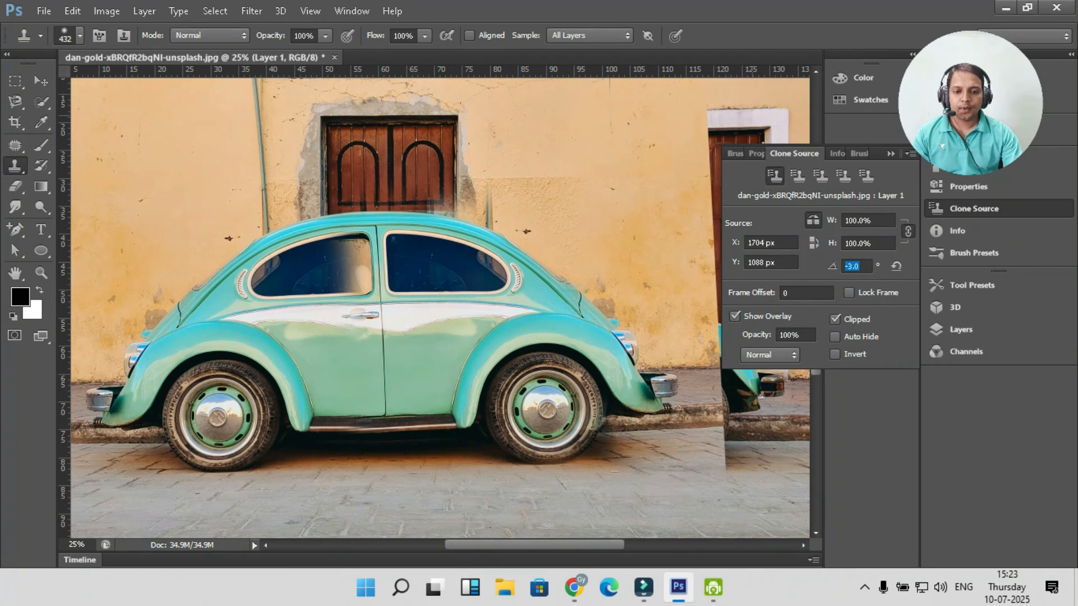
left_click(762, 489)
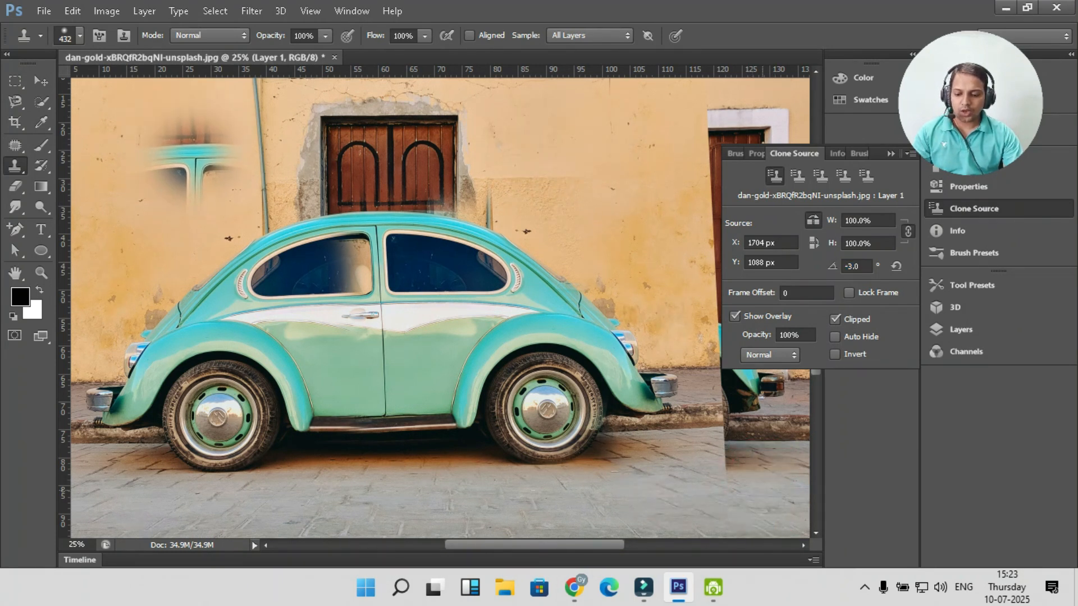
Try to clone wall texture sampled near the drainpipe over the leftover door and car front beside the mirrored car
left_click(194, 155, "alt")
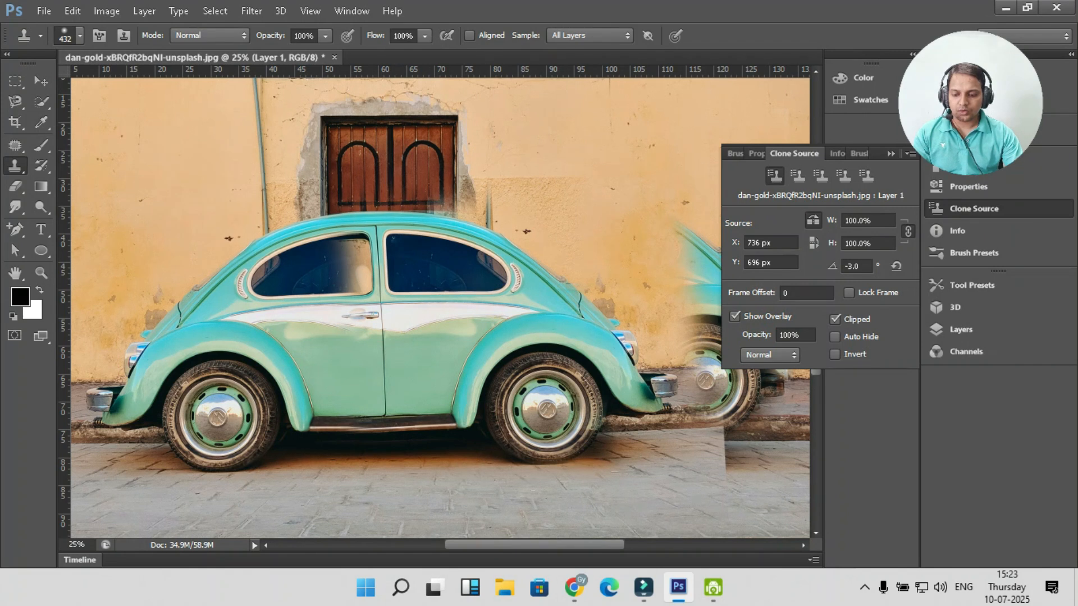
left_click(180, 136, "alt")
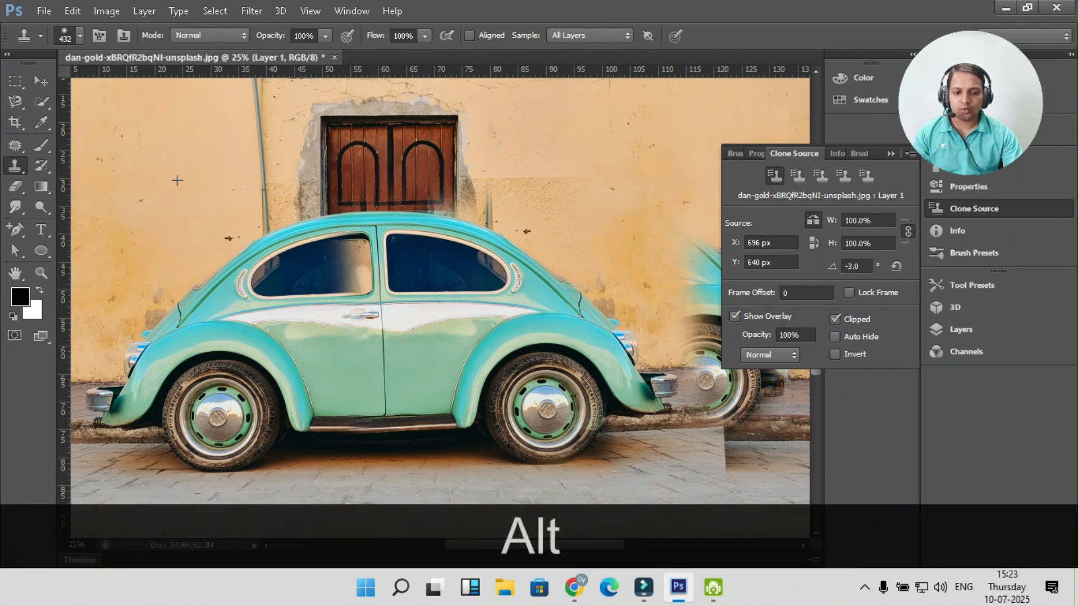
mouse_move(688, 373)
left_mouse_down()
mouse_move(758, 432)
mouse_move(809, 394)
left_mouse_up()
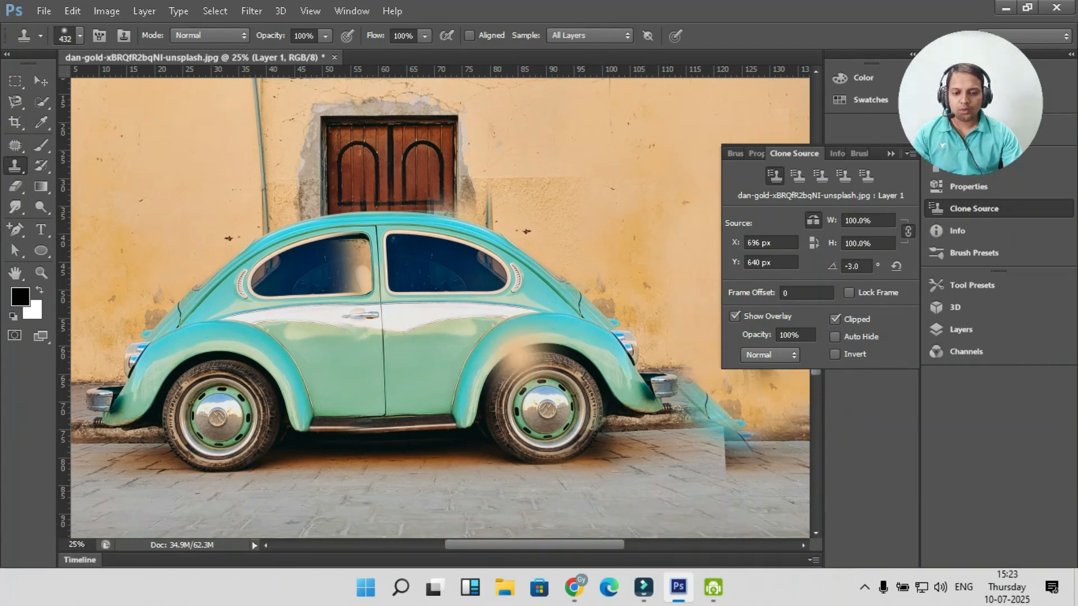
left_click(165, 166, "alt")
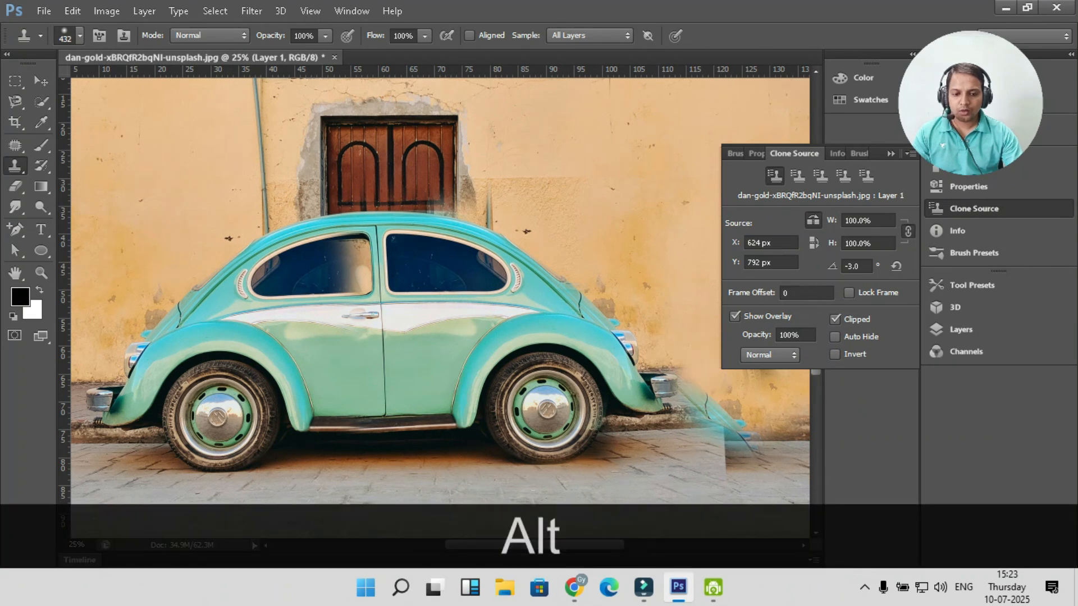
Undo the wall clone strokes beside the mirrored car
key("ctrl")
key("ctrl+z")
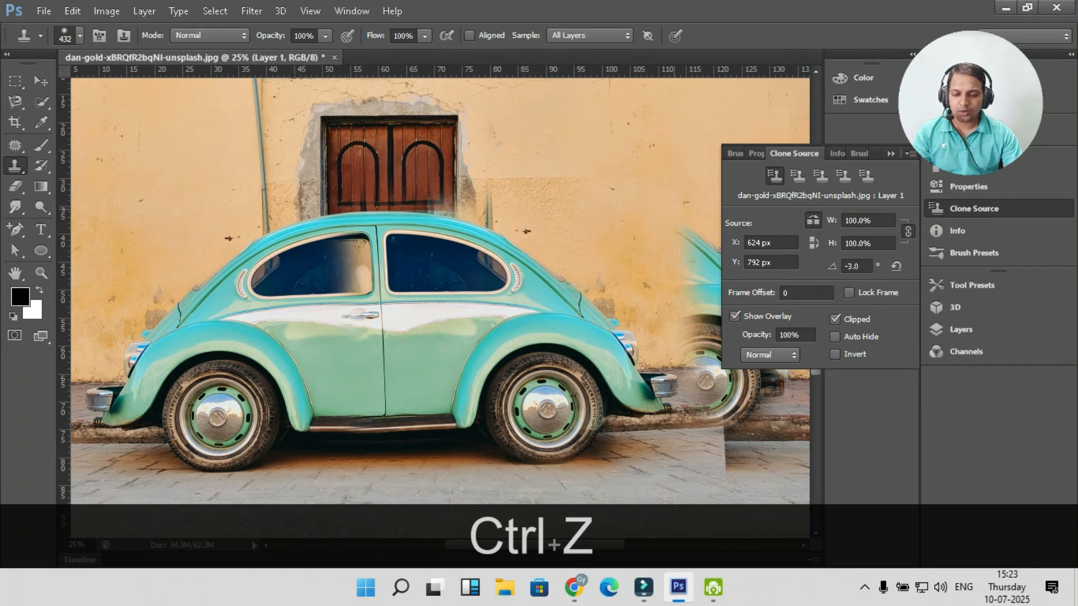
key("ctrl")
key("ctrl+alt+z")
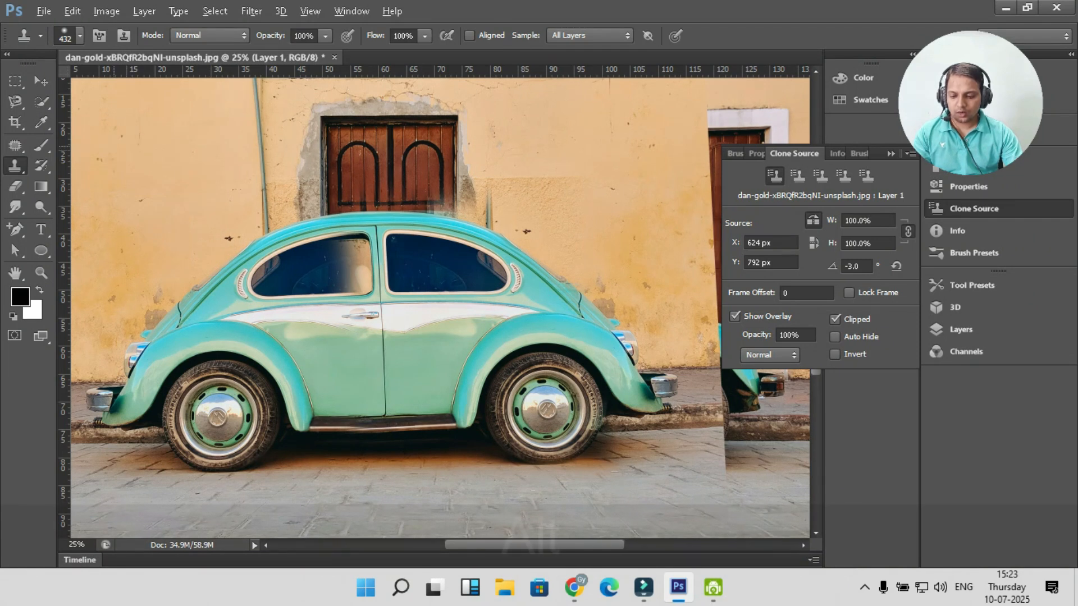
Clone clean wall from the image's left side over the top of the leftover door, and collapse the clone source settings
key("alt")
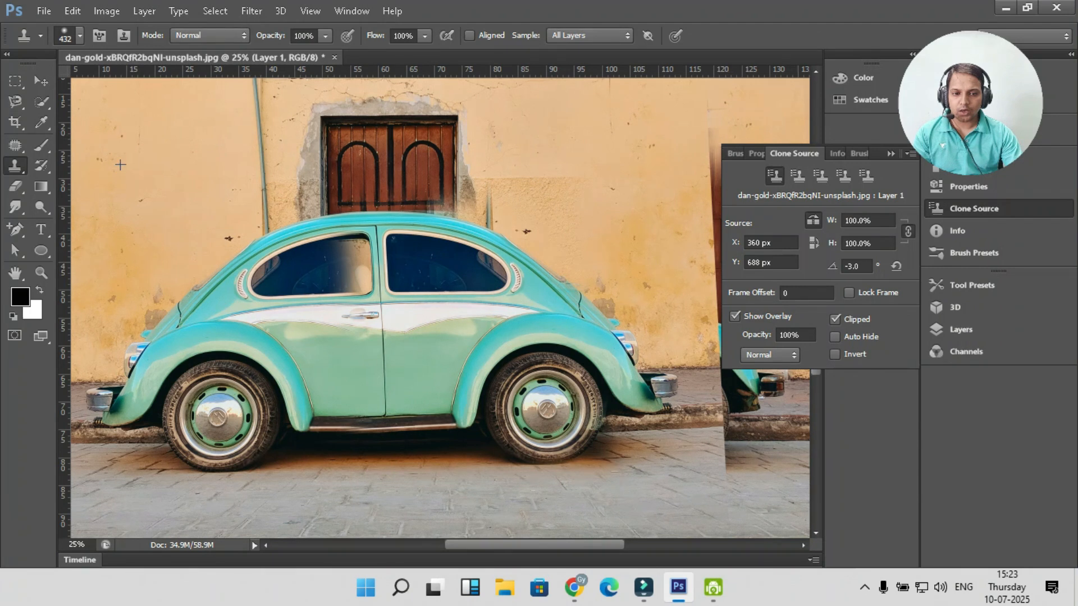
left_click_drag(732, 215, 733, 217)
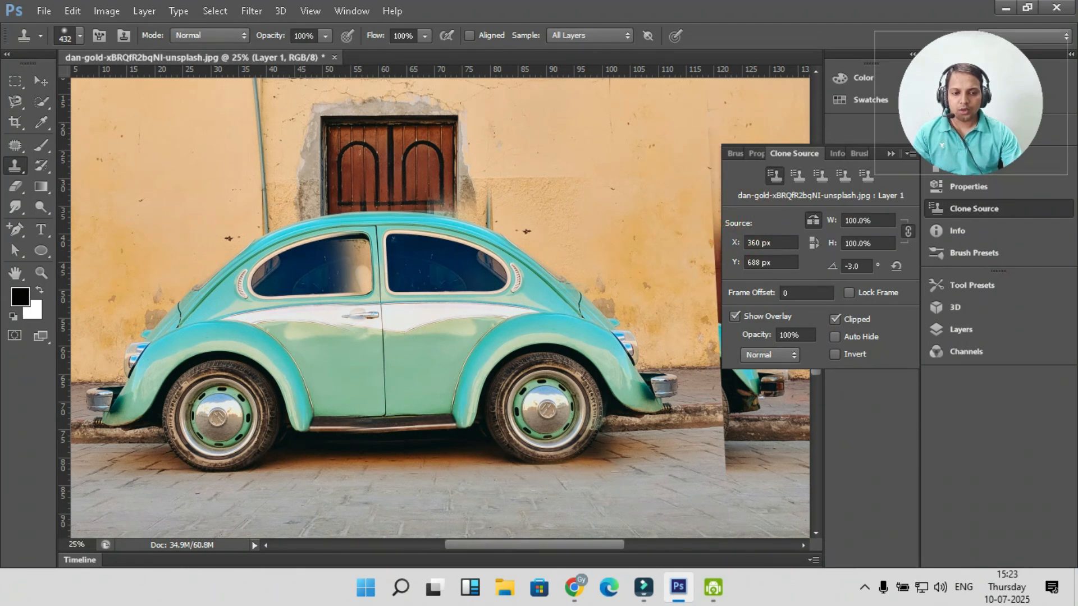
left_click(912, 131)
left_click_drag(985, 118, 1002, 98)
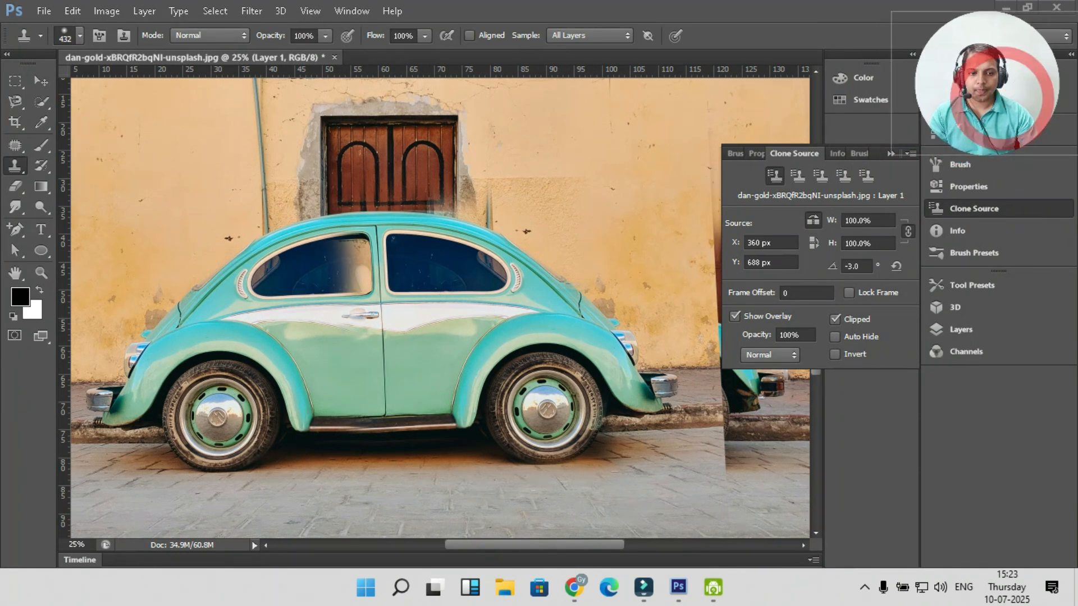
left_click(891, 153)
key("ctrl+alt+z")
key("ctrl+alt+z")
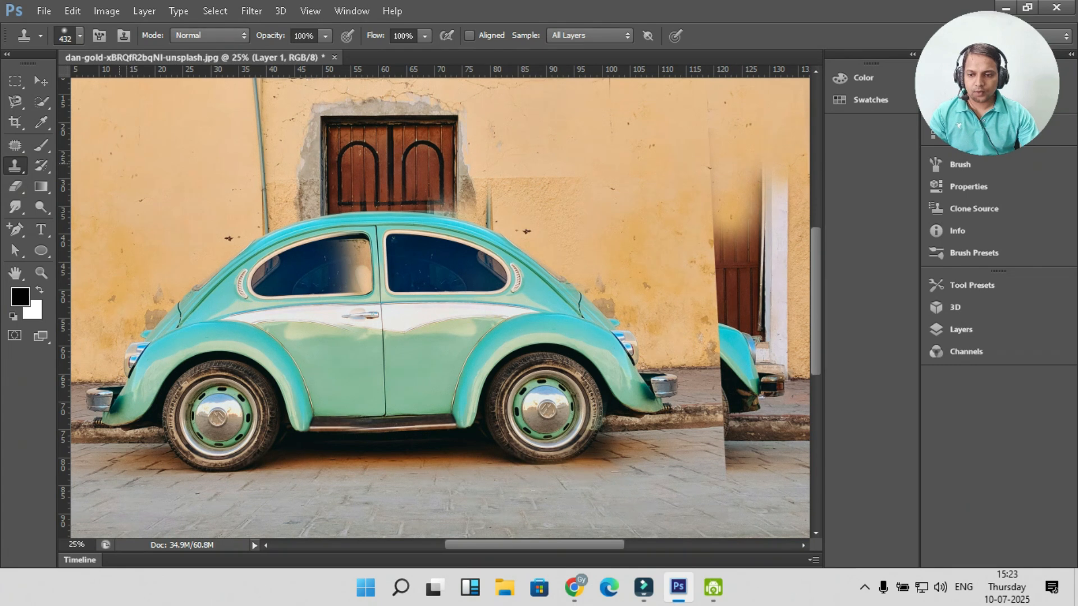
Sample clean wall left of the drainpipe and clone it over the upper white frame of the leftover door
key("alt")
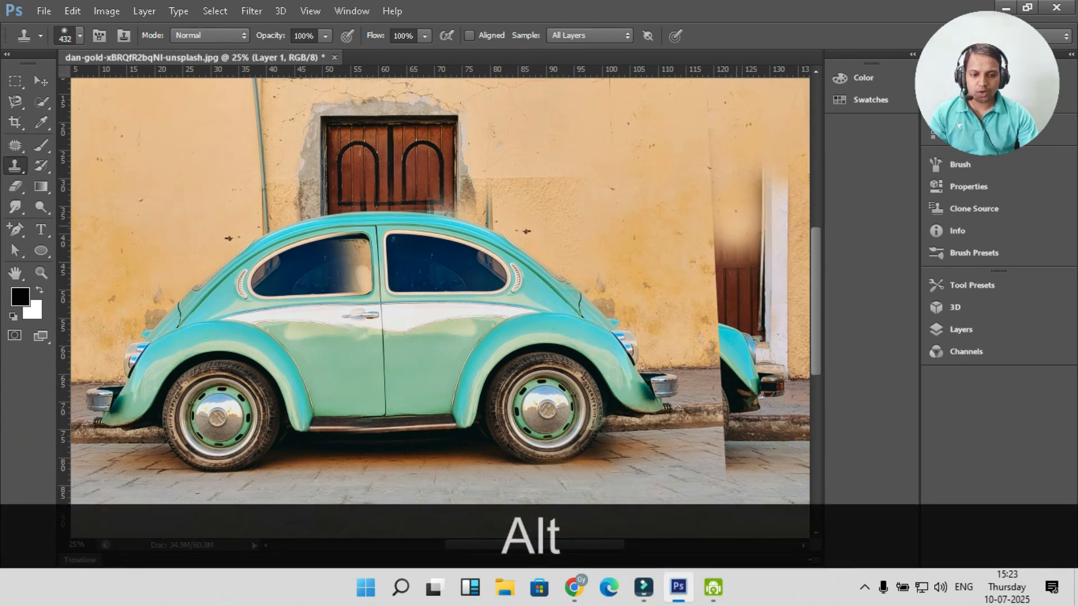
mouse_move(729, 211)
left_mouse_down()
mouse_move(721, 158)
mouse_move(746, 130)
mouse_move(729, 114)
left_mouse_up()
left_click(185, 110, "alt")
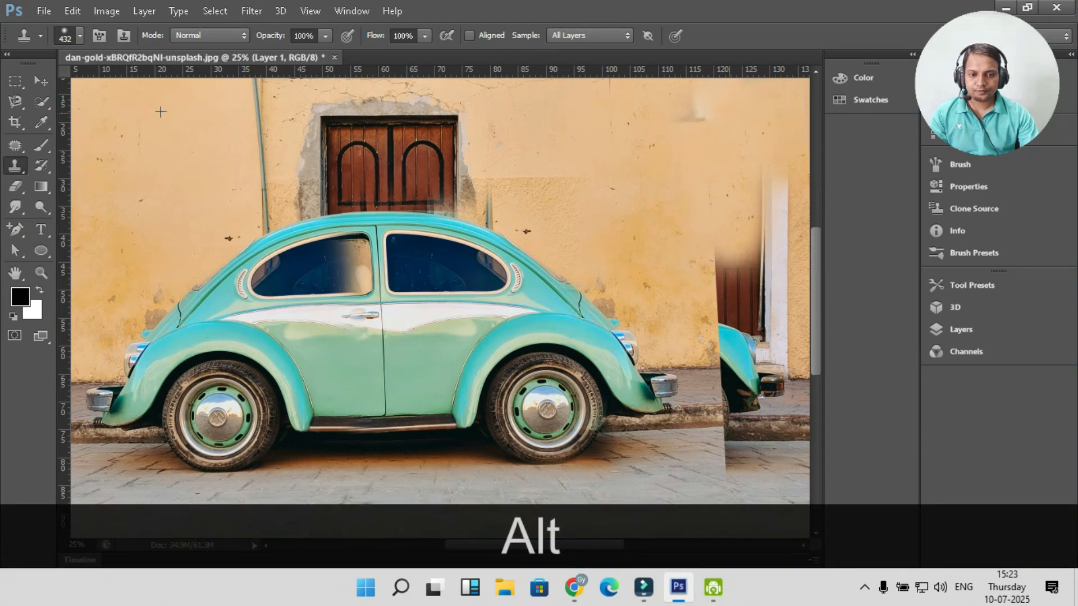
left_click_drag(778, 191, 757, 307)
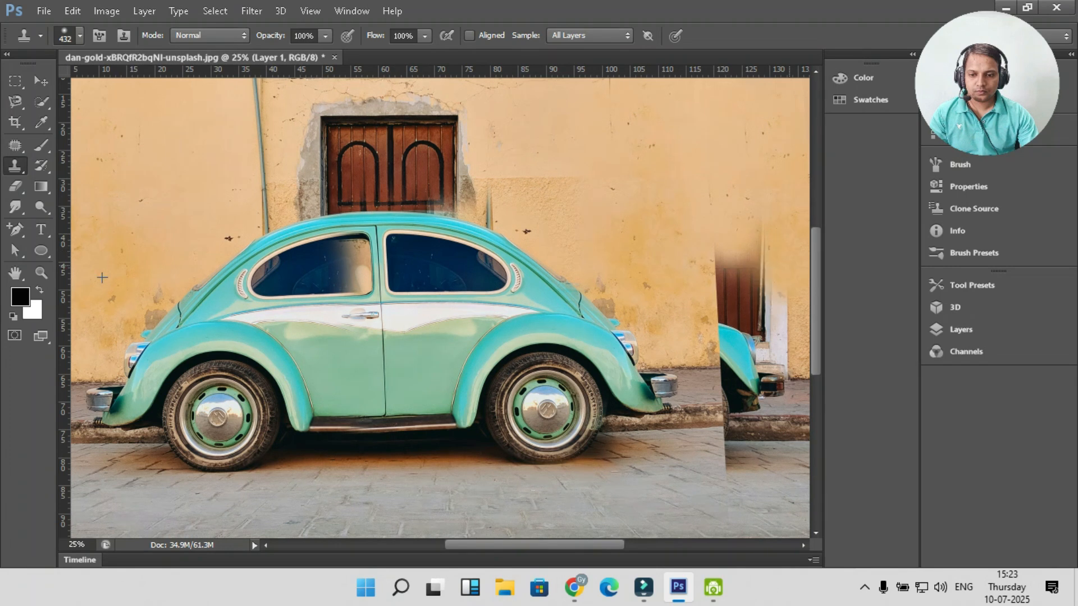
Sample wall near the image's left edge and clone it over the leftover door's lower part and the old front fender
key("alt")
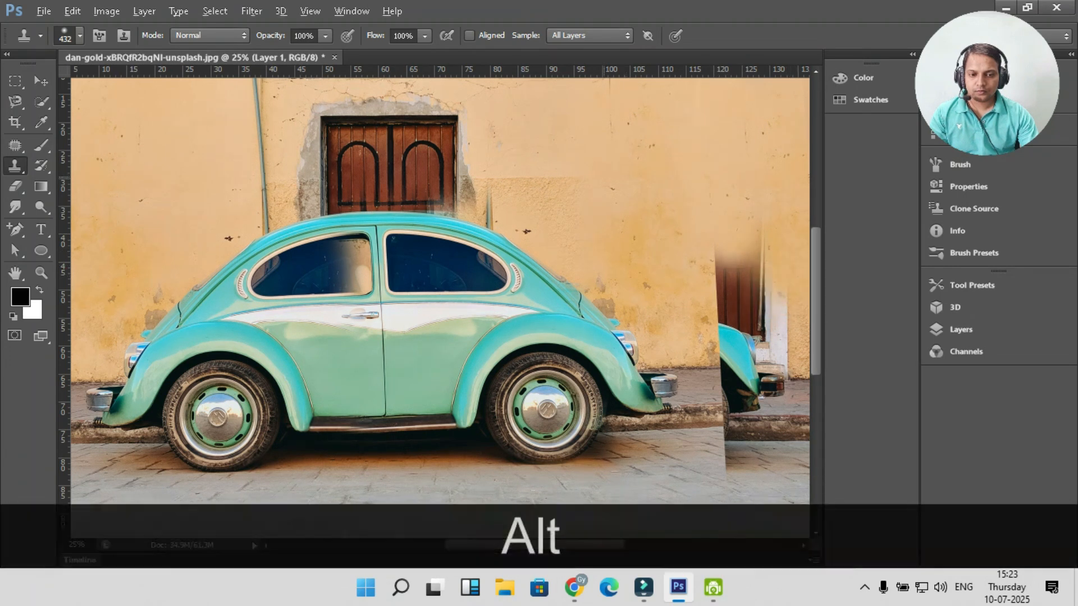
left_click(98, 176, "alt")
left_click_drag(742, 236, 738, 359)
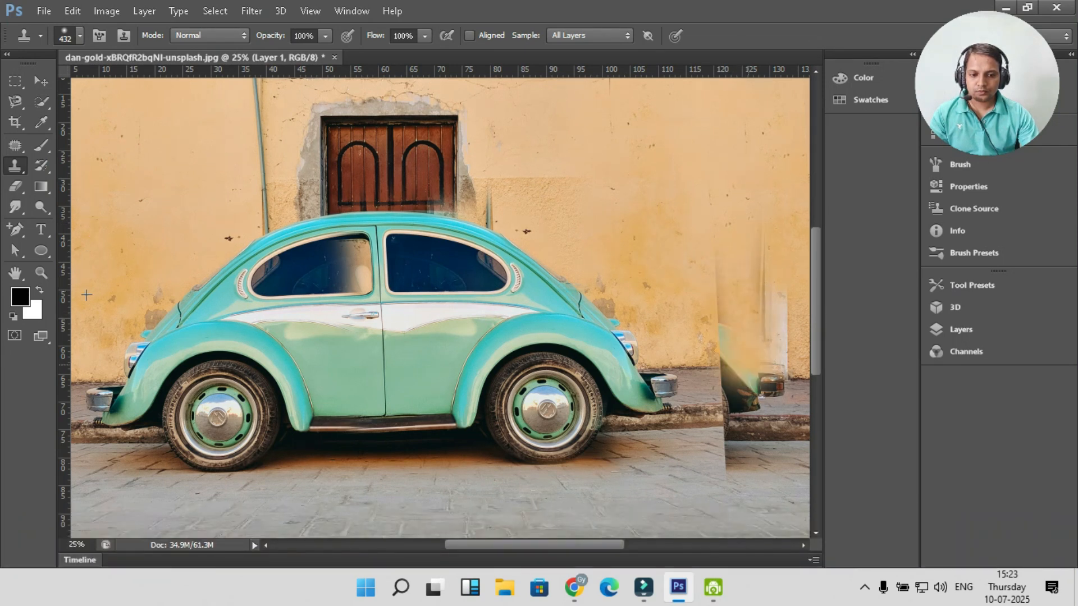
left_click(748, 373)
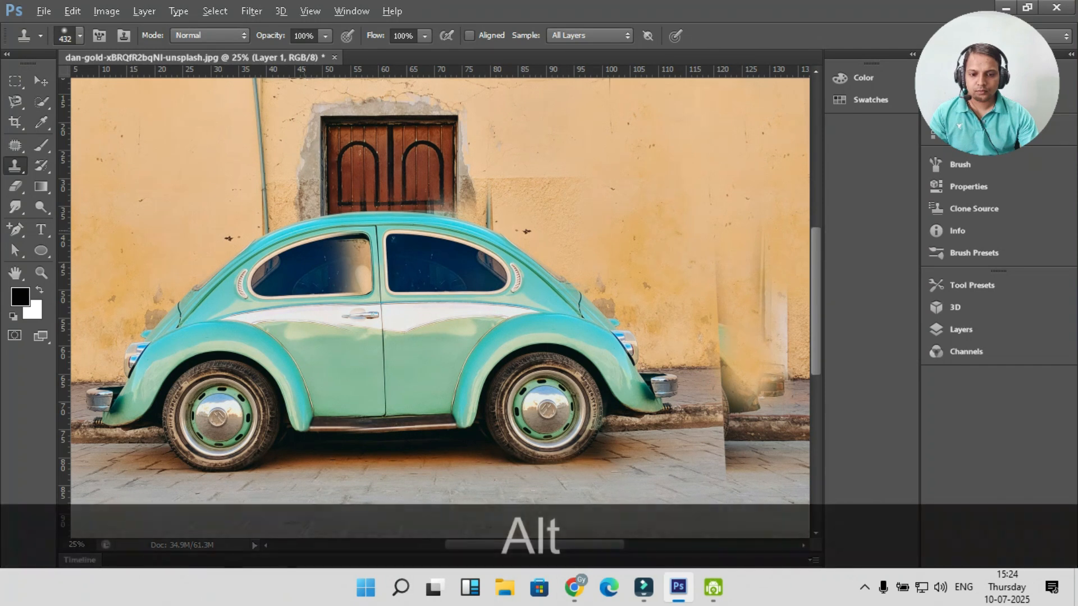
Resample the wall's upper left area and clone it over the remaining white frame, the visible wall seam and the fender's upper remnant
left_click(116, 128, "alt")
left_click_drag(780, 271, 782, 321)
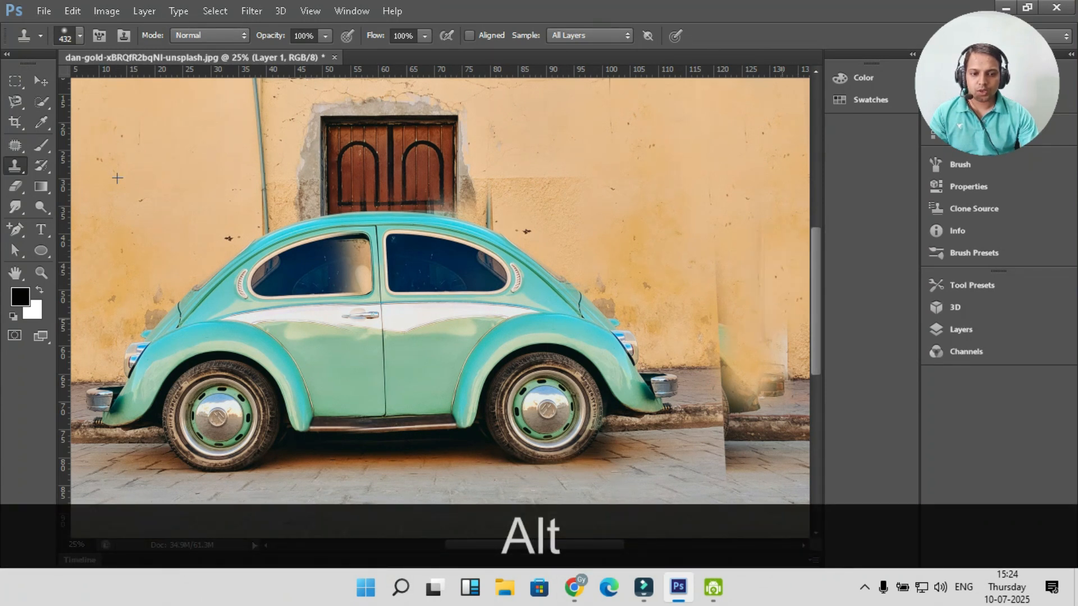
mouse_move(708, 270)
left_mouse_down()
mouse_move(746, 324)
mouse_move(726, 295)
mouse_move(762, 286)
mouse_move(747, 292)
left_mouse_up()
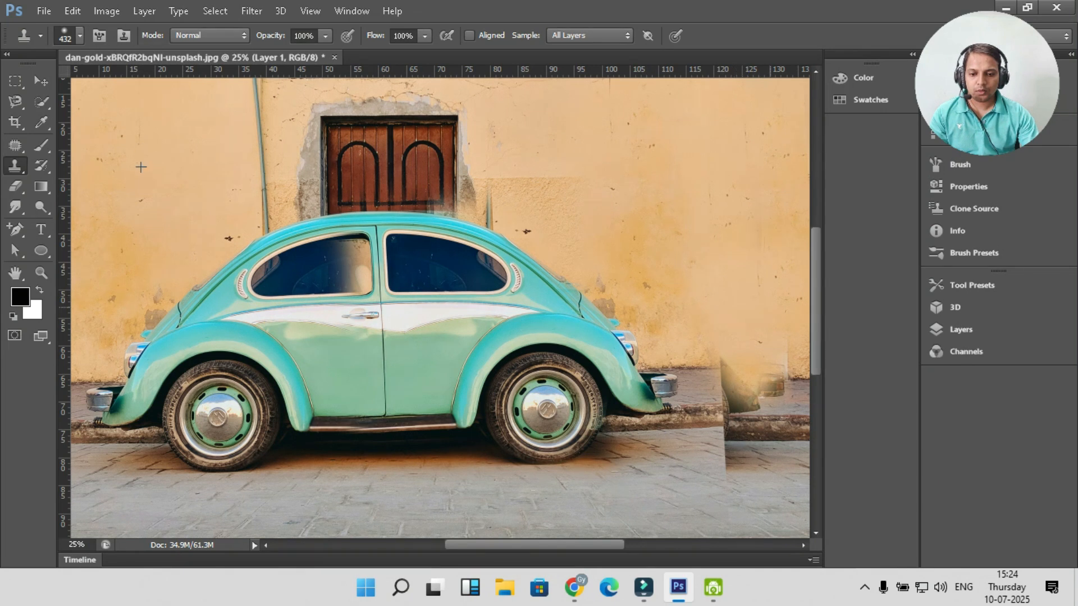
left_click_drag(750, 332, 751, 365)
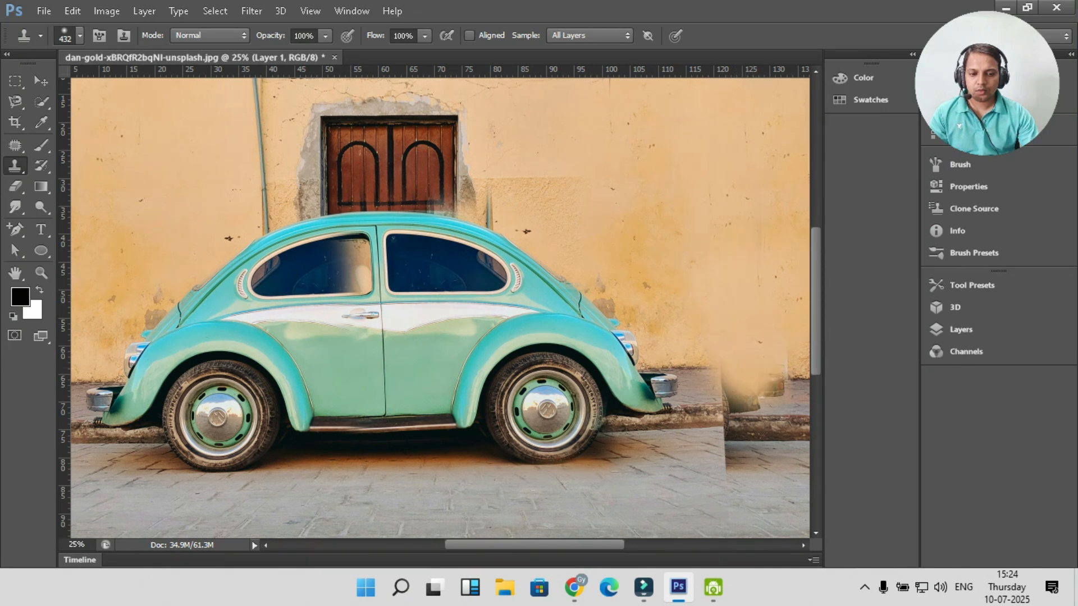
Sample the kerb and pavement just past the car's right bumper and clone them over the leftover wheel, kerb seam and street further right
left_click(671, 442, "alt")
mouse_move(757, 427)
left_mouse_down()
mouse_move(746, 440)
mouse_move(778, 424)
mouse_move(782, 453)
mouse_move(792, 414)
mouse_move(814, 438)
left_mouse_up()
left_click(669, 477, "alt")
left_click(668, 447, "alt")
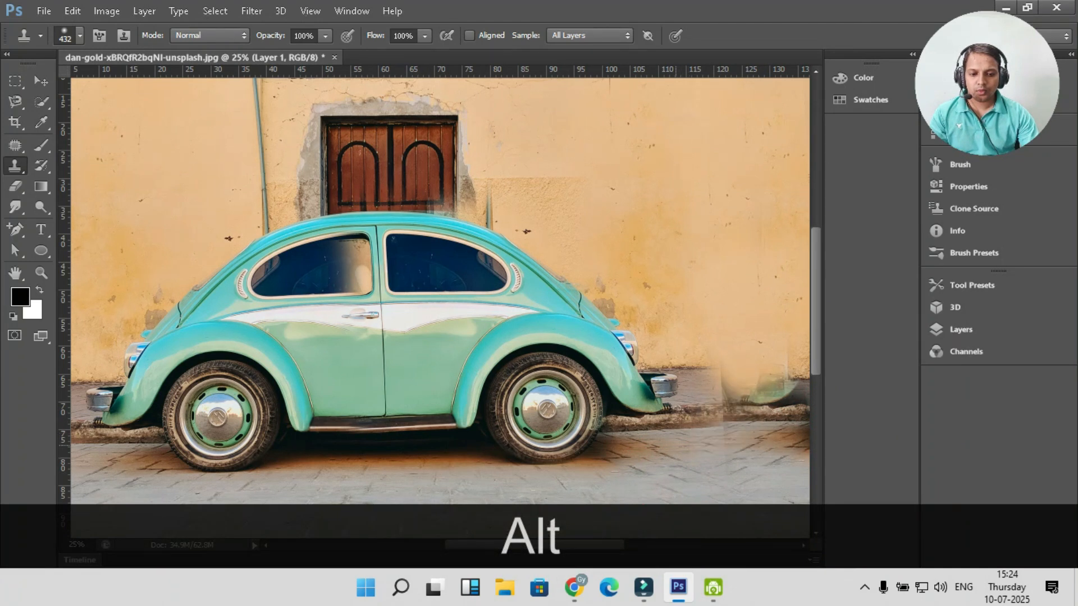
mouse_move(736, 413)
left_mouse_down()
mouse_move(783, 411)
mouse_move(749, 427)
mouse_move(798, 426)
left_mouse_up()
left_click(663, 475, "alt")
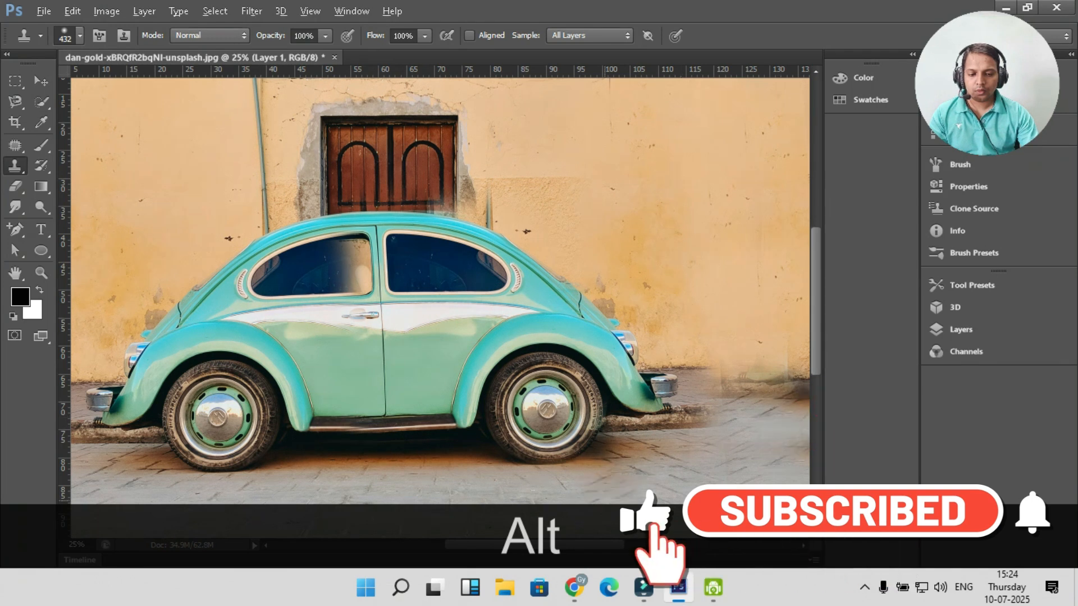
left_click(651, 475, "alt")
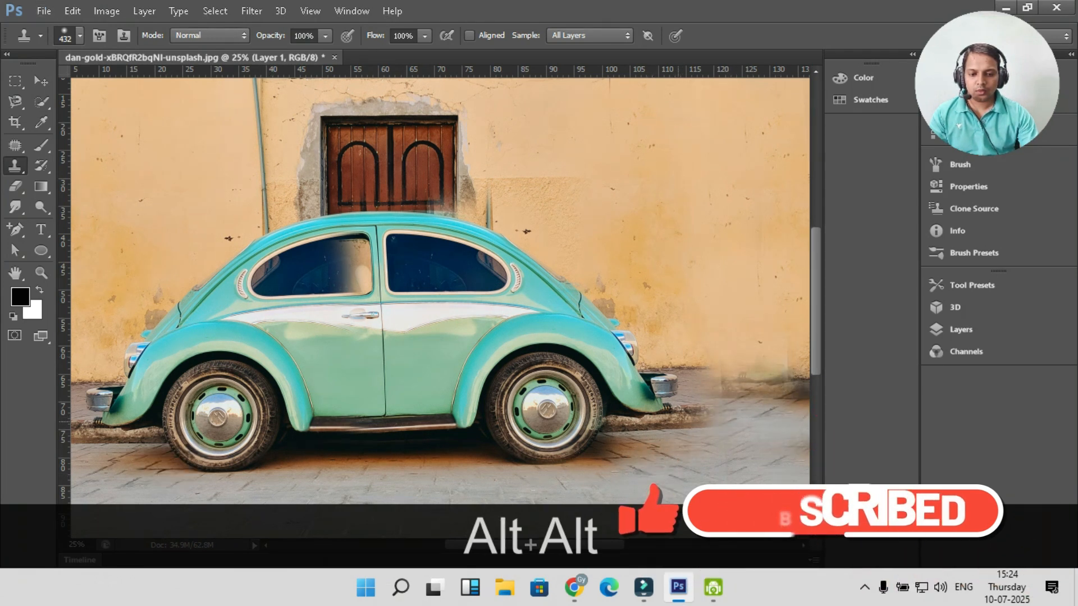
left_click(661, 450, "alt")
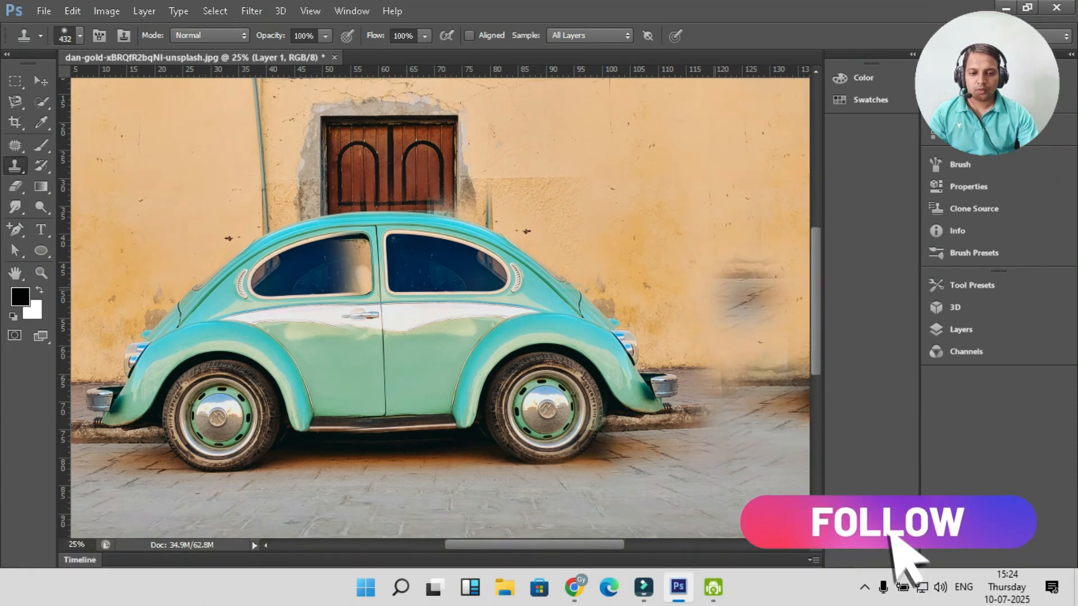
Sample clean wall near the image's left edge and clone it over the stray pavement patch and the lower wall right of the car
left_click(99, 271, "alt")
mouse_move(747, 343)
left_mouse_down()
mouse_move(801, 366)
mouse_move(723, 365)
mouse_move(878, 361)
left_mouse_up()
key("alt")
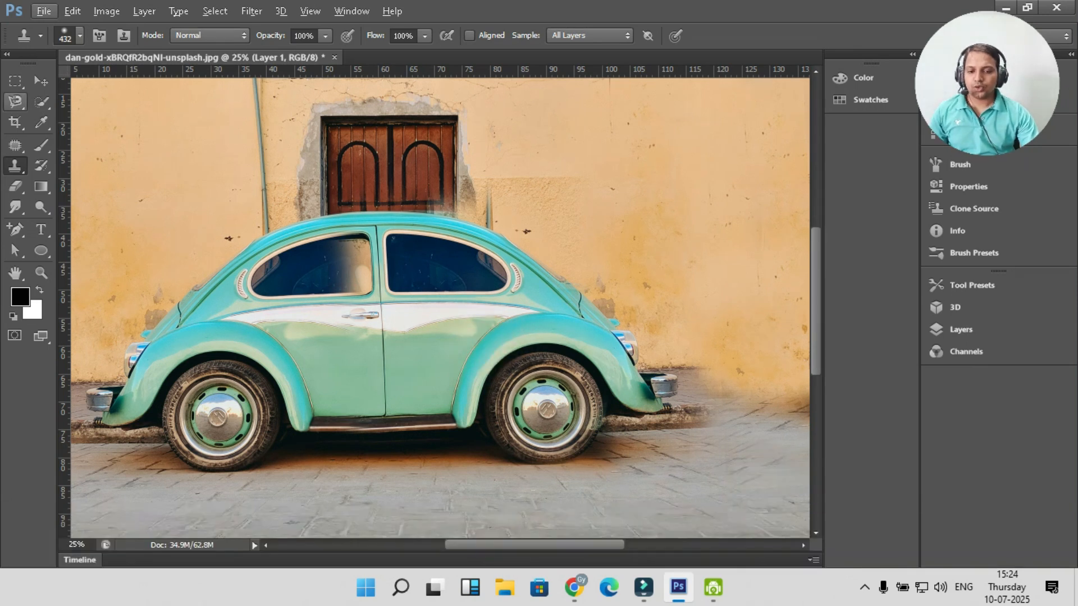
Crop the photo around the mirrored car, cutting off the cloned wall and street beyond its right bumper
left_click(15, 122)
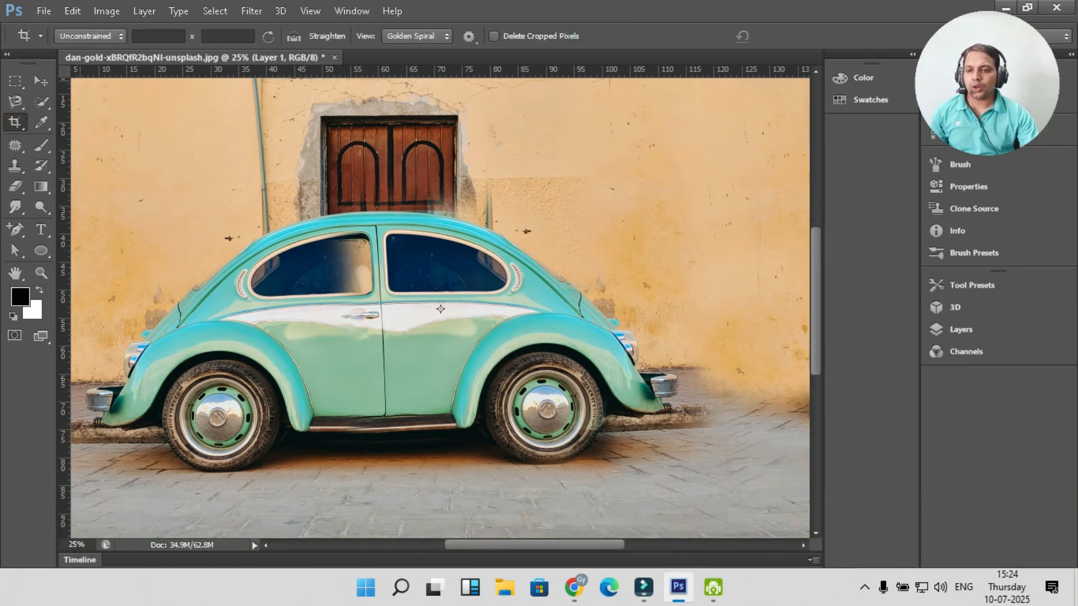
left_click_drag(73, 79, 696, 361)
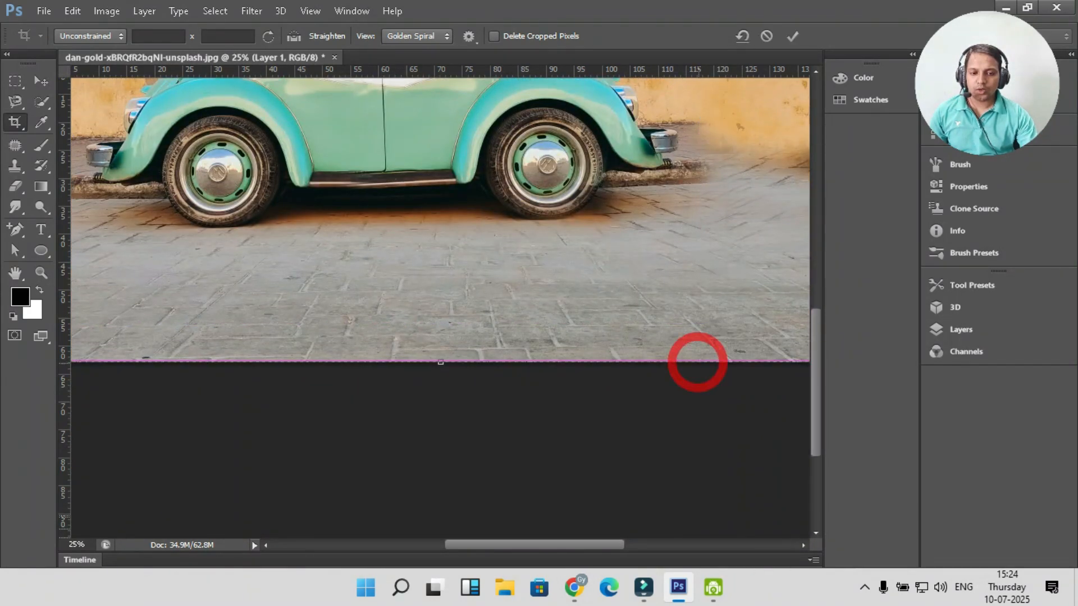
scroll(386, 161, "up", 3)
scroll(386, 253, "up", 3)
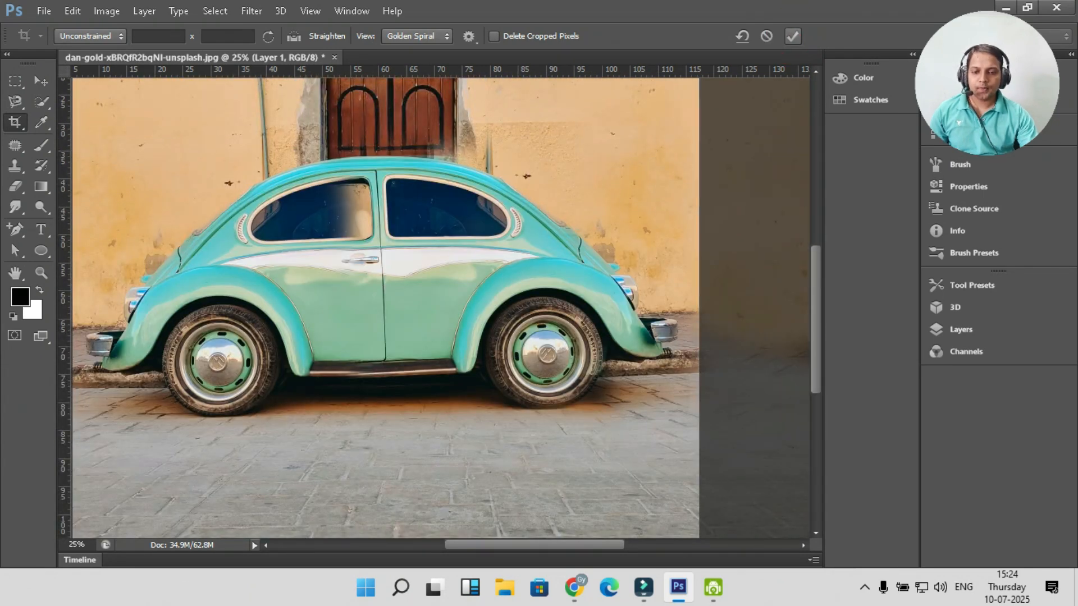
key("Return")
scroll(386, 303, "down", 3)
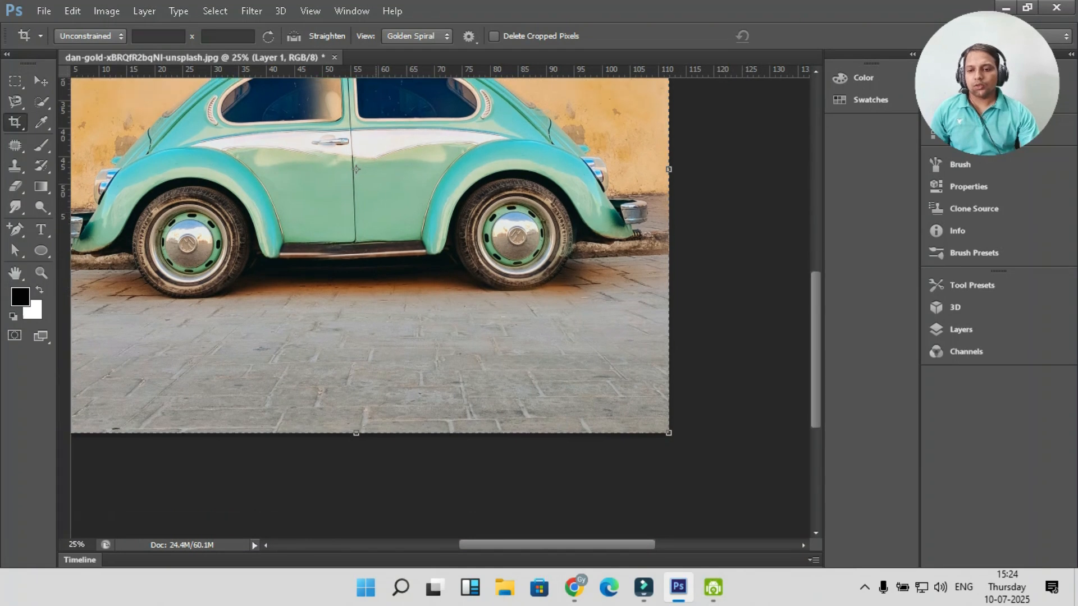
scroll(365, 303, "up", 2)
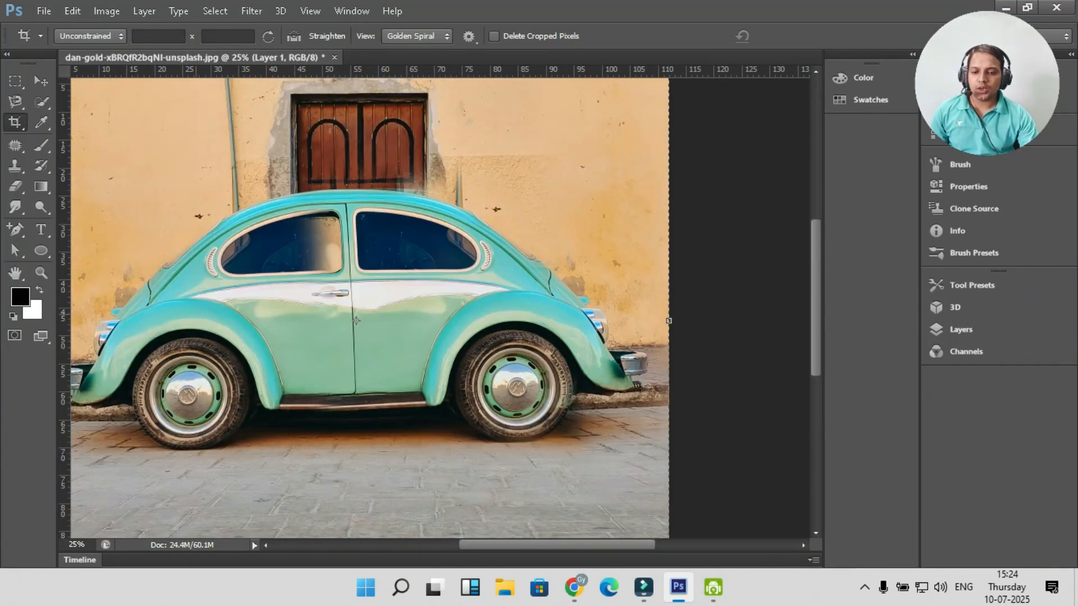